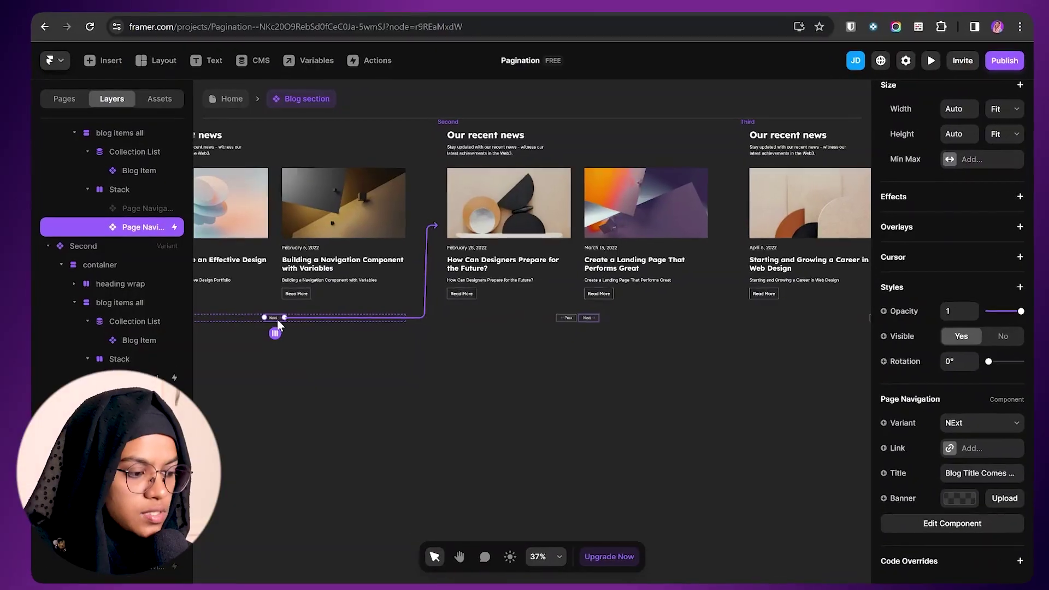
# Inspect the Next and Prev button interactions, and page forward through the blog section in the preview.
pyautogui.click(597, 330)
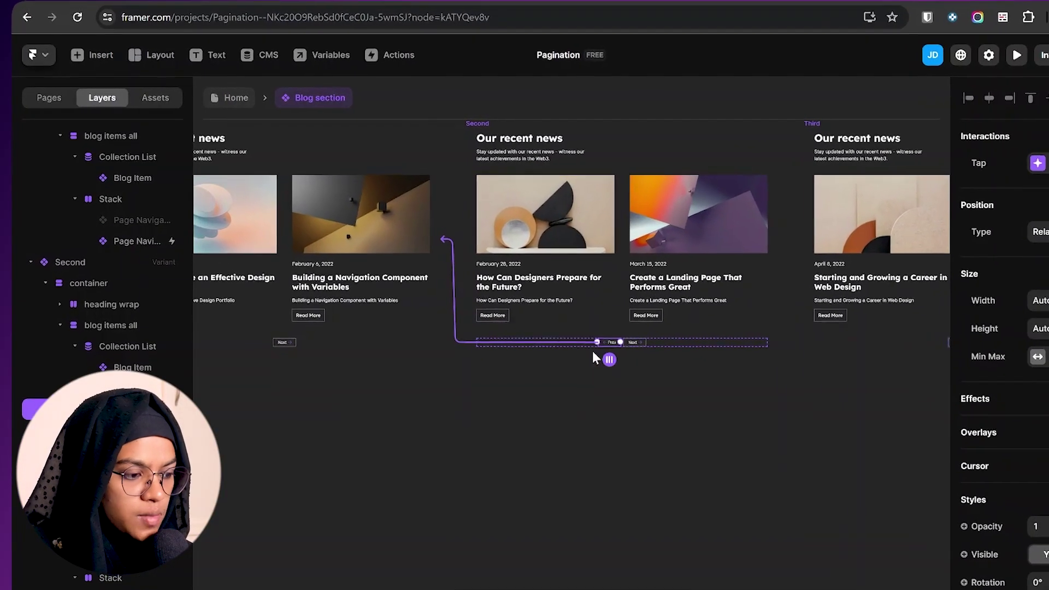
pyautogui.click(918, 417)
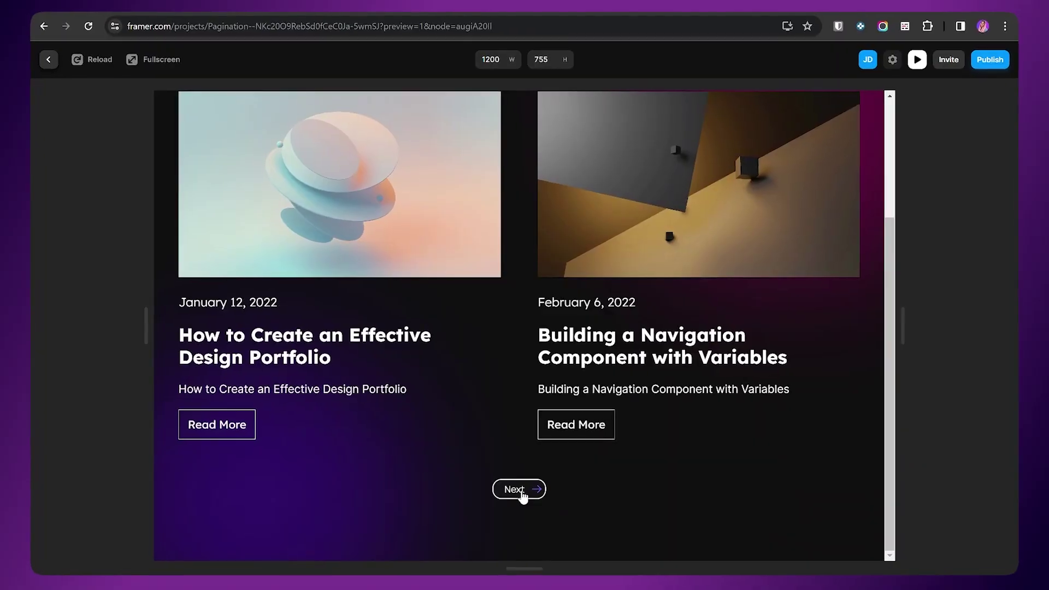
pyautogui.click(522, 492)
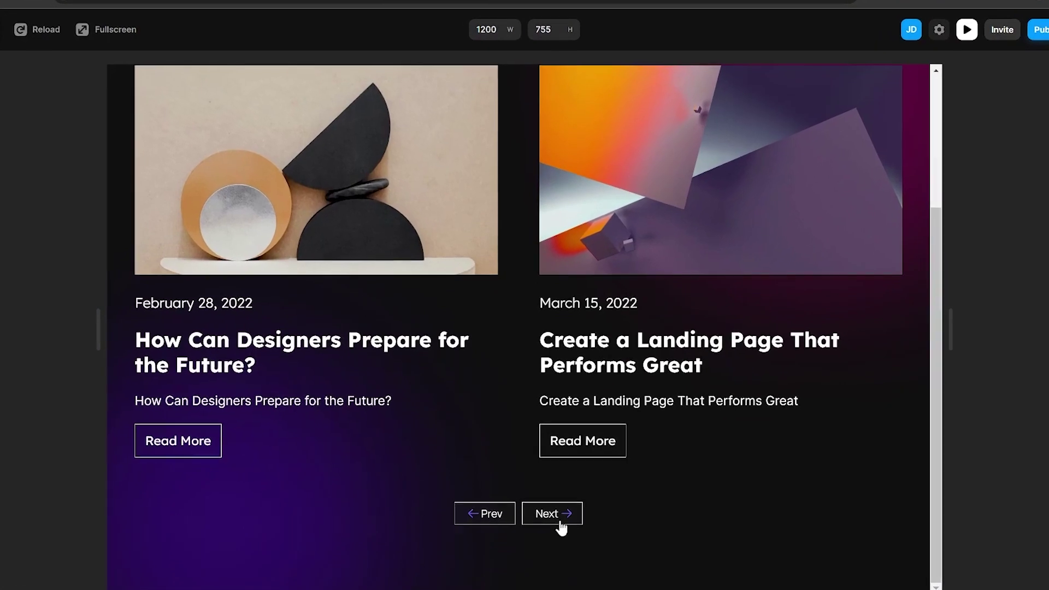
pyautogui.click(553, 573)
pyautogui.scroll(2, 574, 497)
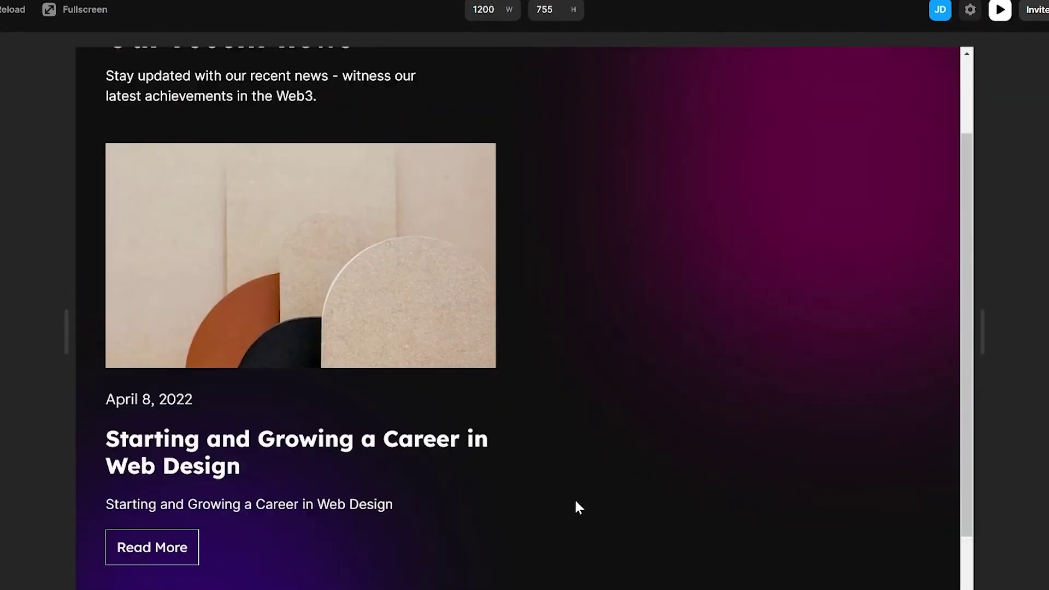
pyautogui.scroll(-2, 575, 498)
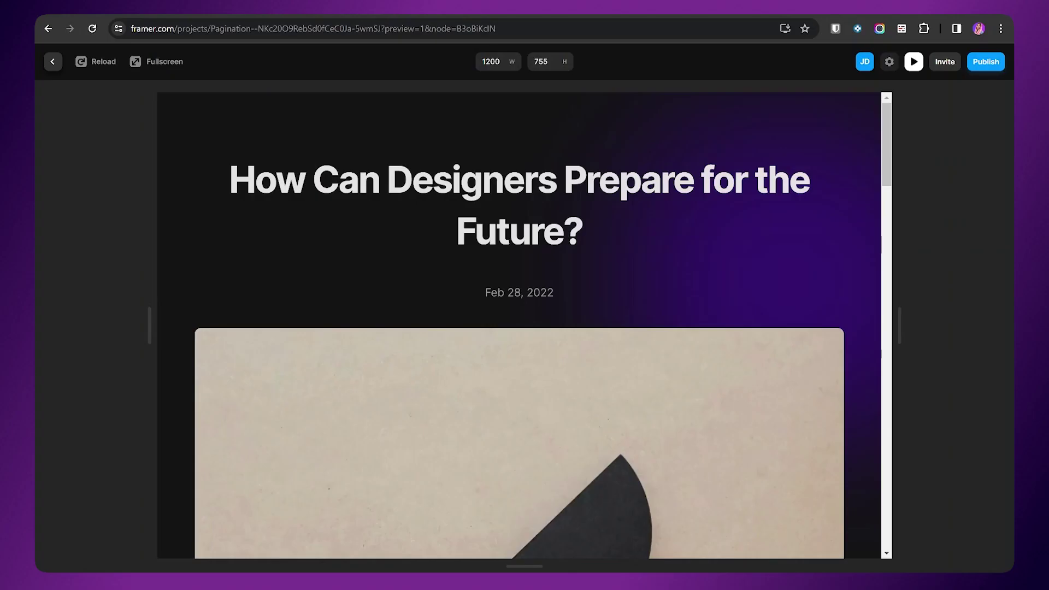
# Read to the end of blog posts in the preview and follow their Prev and Next links to other posts.
pyautogui.scroll(-15, 711, 246)
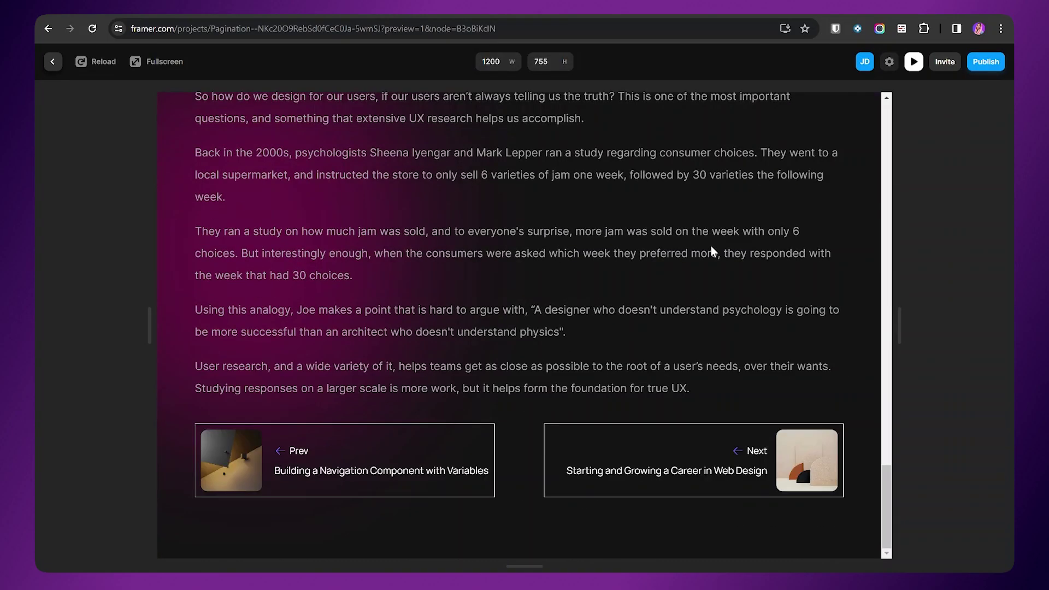
pyautogui.click(410, 465)
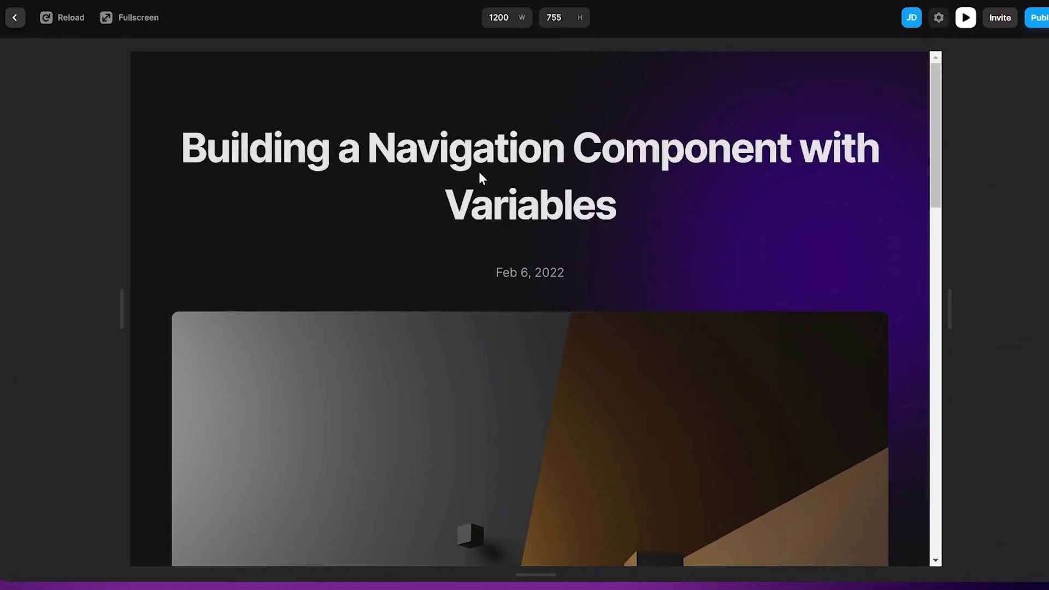
pyautogui.scroll(-10, 569, 227)
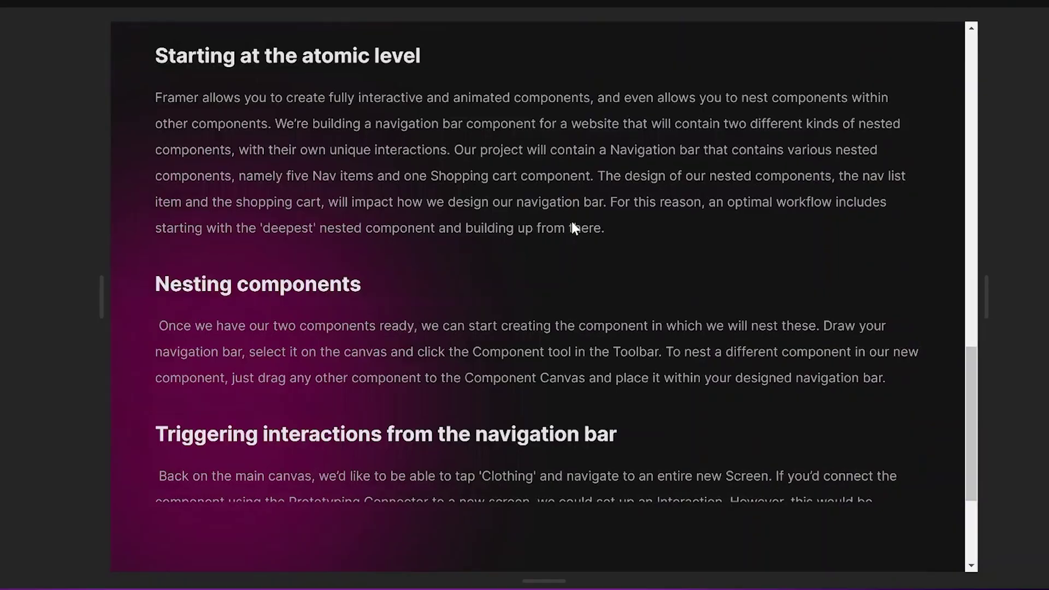
pyautogui.scroll(-5, 572, 227)
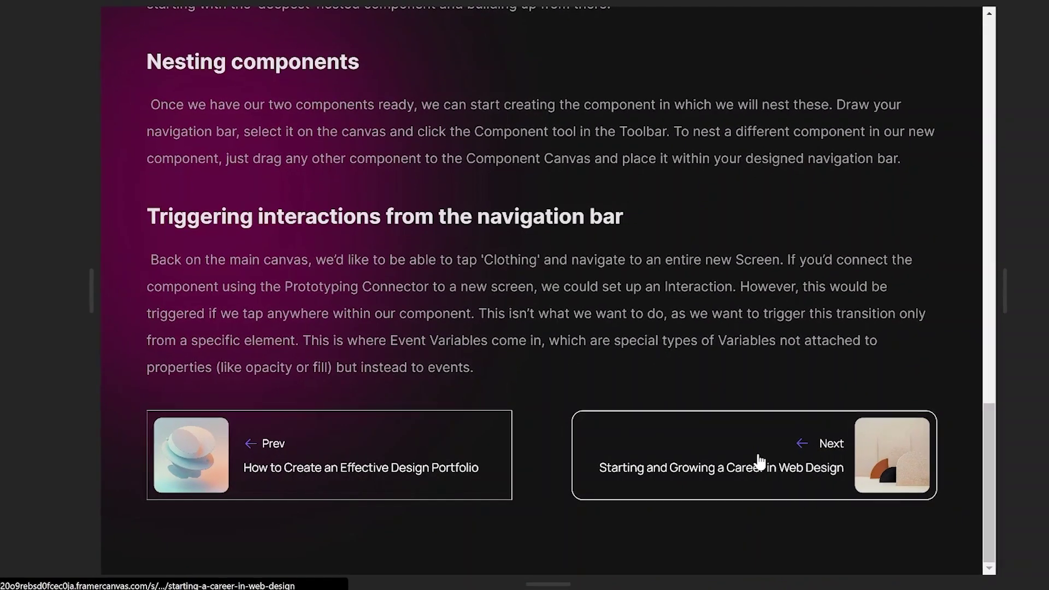
pyautogui.click(776, 474)
pyautogui.scroll(-15, 714, 153)
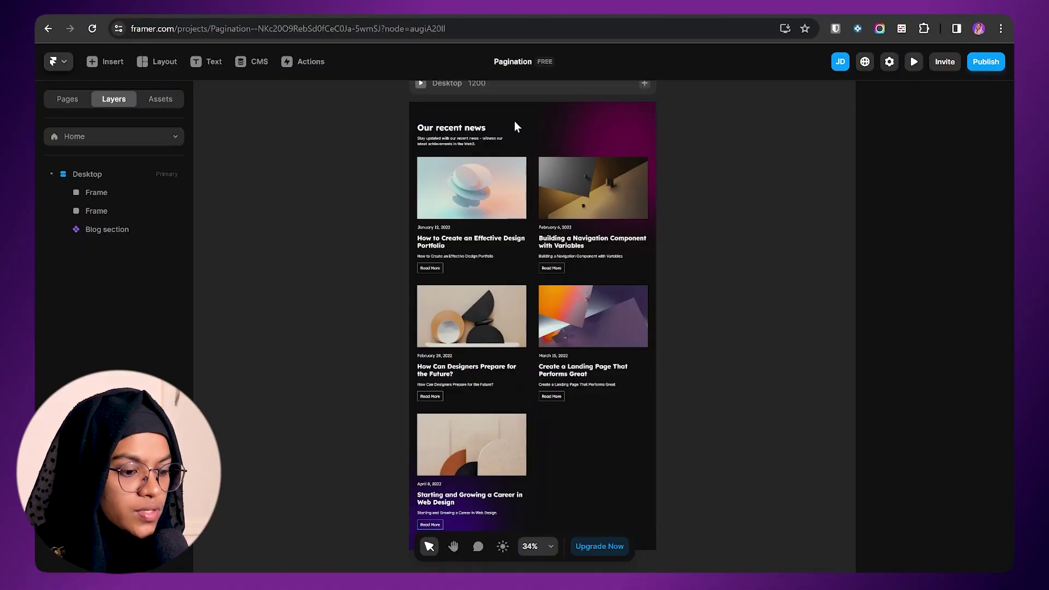
# Look inside the Blog section component placed on the Home page.
pyautogui.click(566, 317)
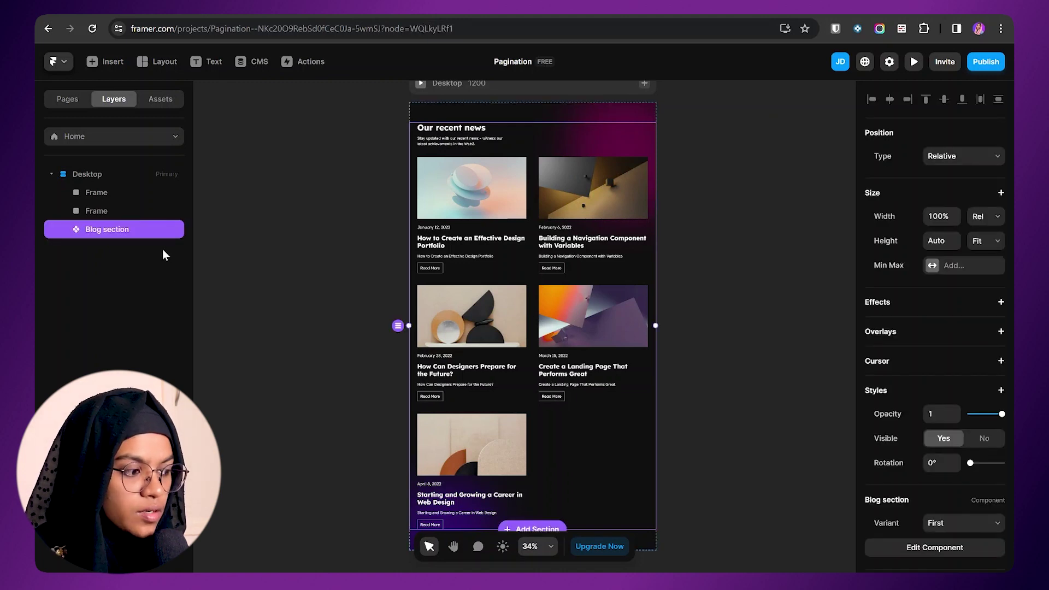
pyautogui.doubleClick(584, 259)
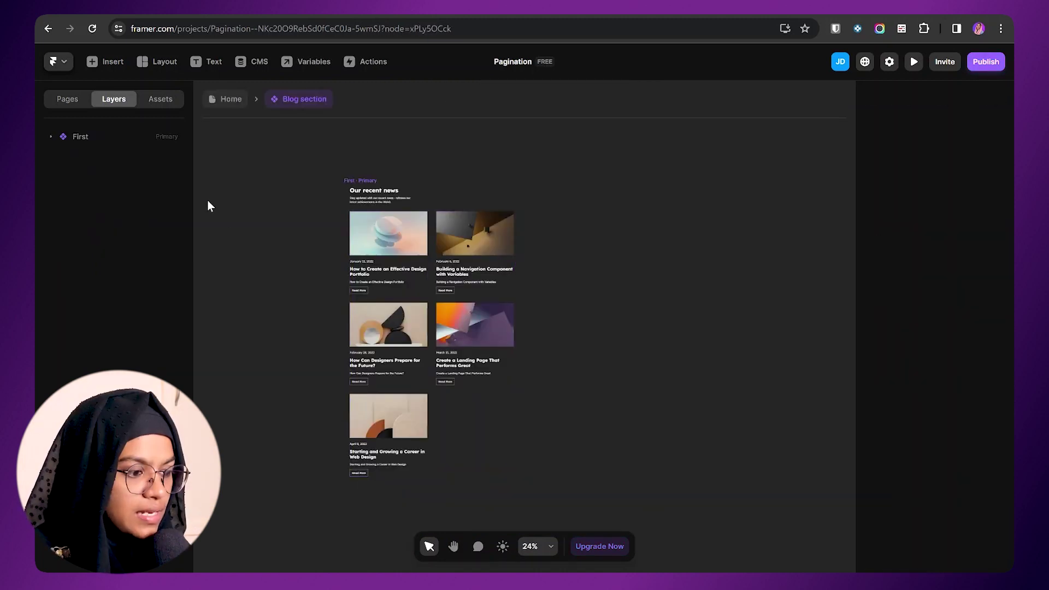
pyautogui.click(418, 261)
pyautogui.click(418, 262)
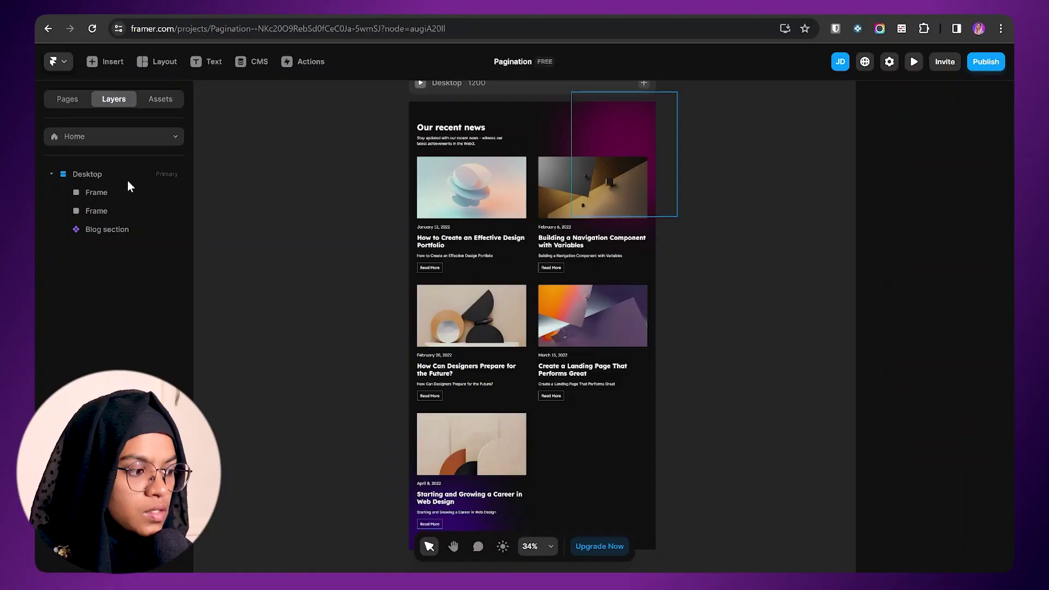
# Review the blog list on the Home page and open its Blog section component for editing.
pyautogui.click(549, 233)
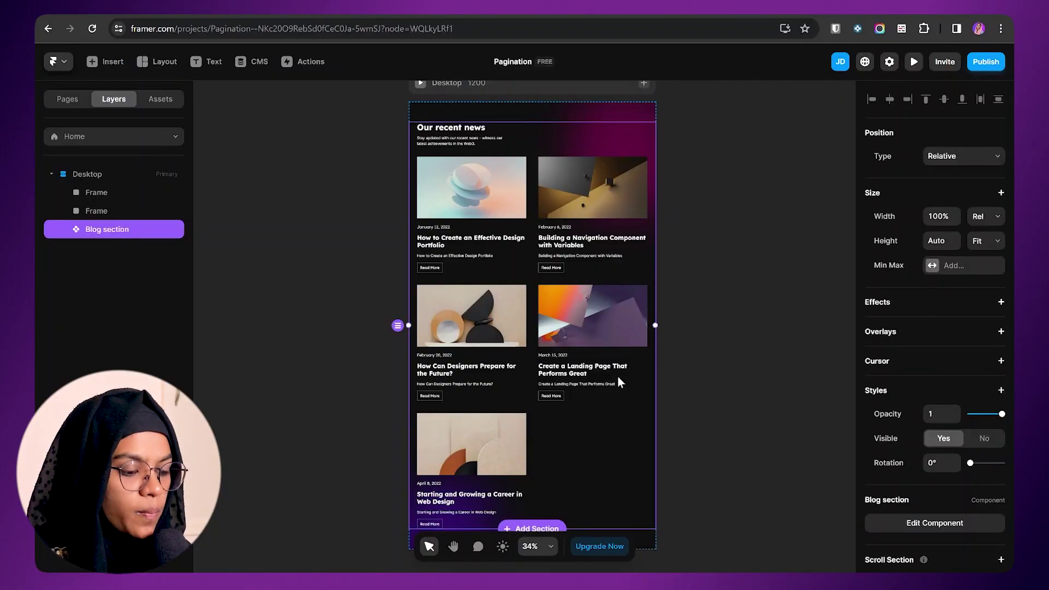
pyautogui.scroll(-3, 563, 371)
pyautogui.scroll(5, 562, 389)
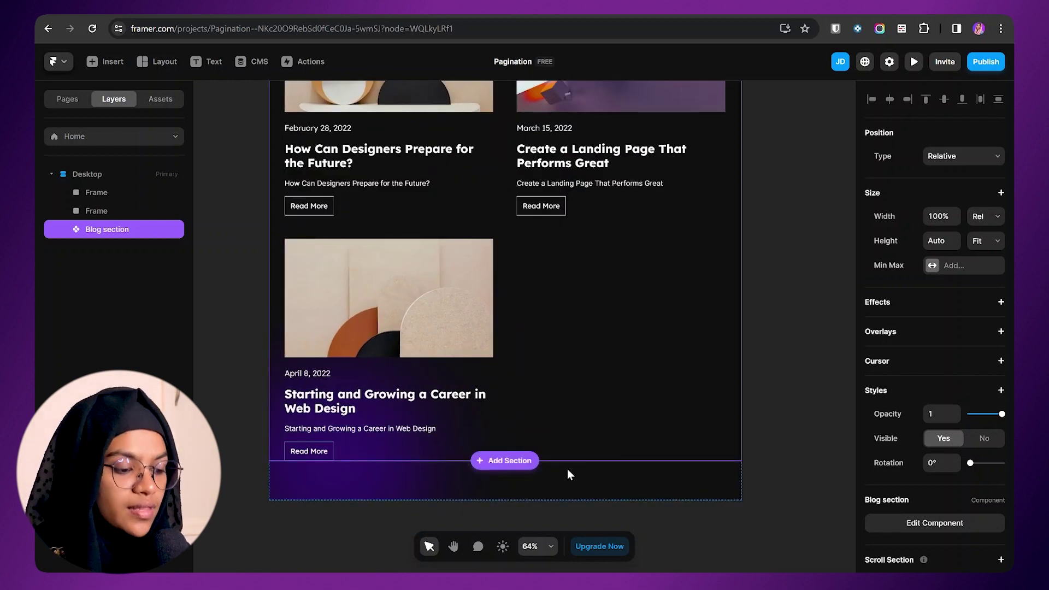
pyautogui.press('Escape')
pyautogui.scroll(-3, 612, 258)
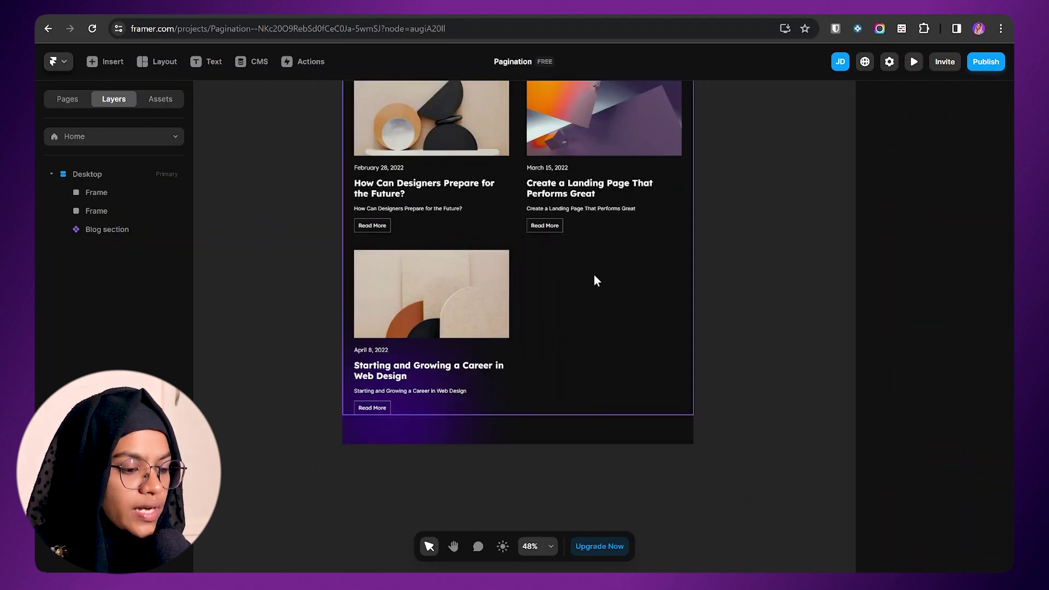
pyautogui.doubleClick(595, 278)
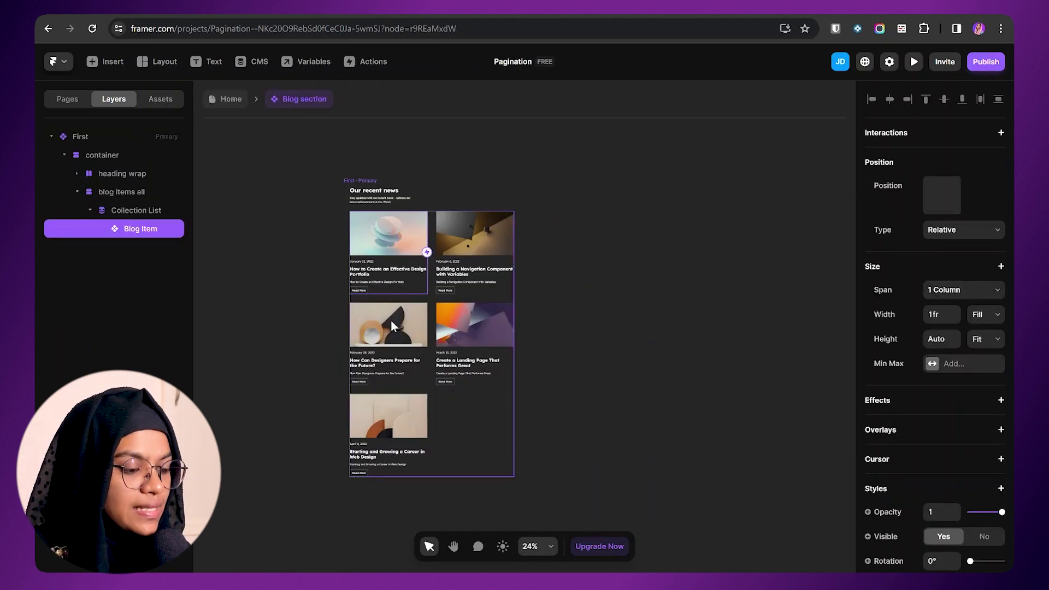
pyautogui.scroll(-3, 432, 377)
pyautogui.scroll(2, 426, 416)
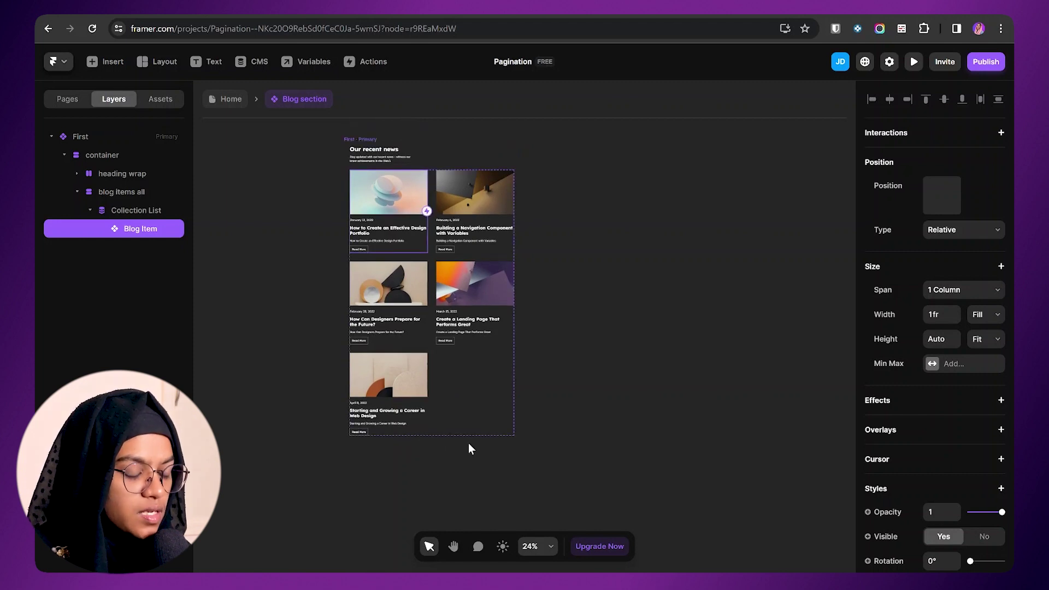
# Insert a Page Navigation component into the blog items all stack, below the Collection List.
pyautogui.click(159, 100)
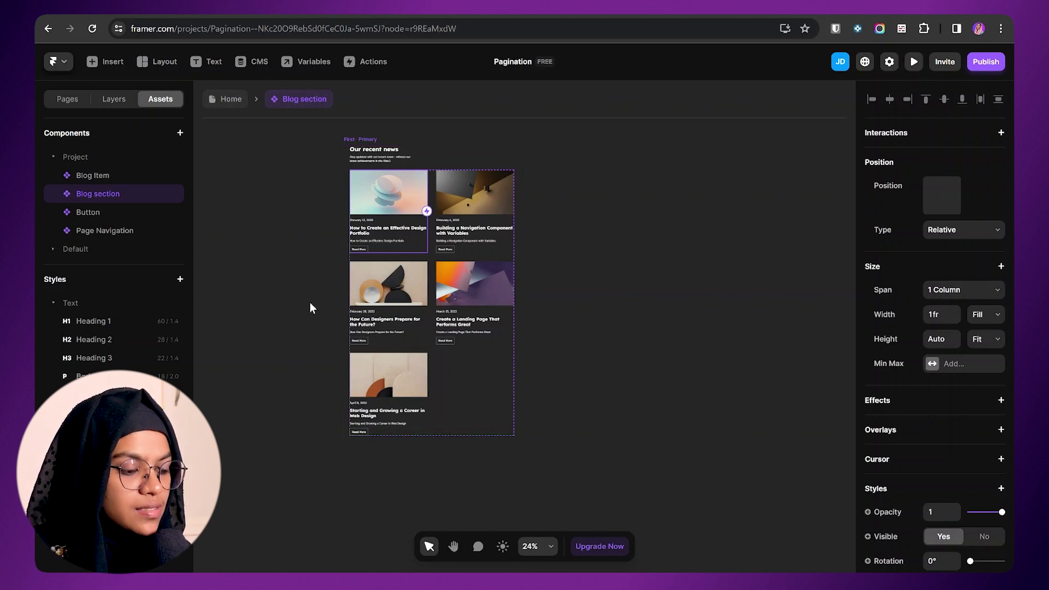
pyautogui.click(134, 175)
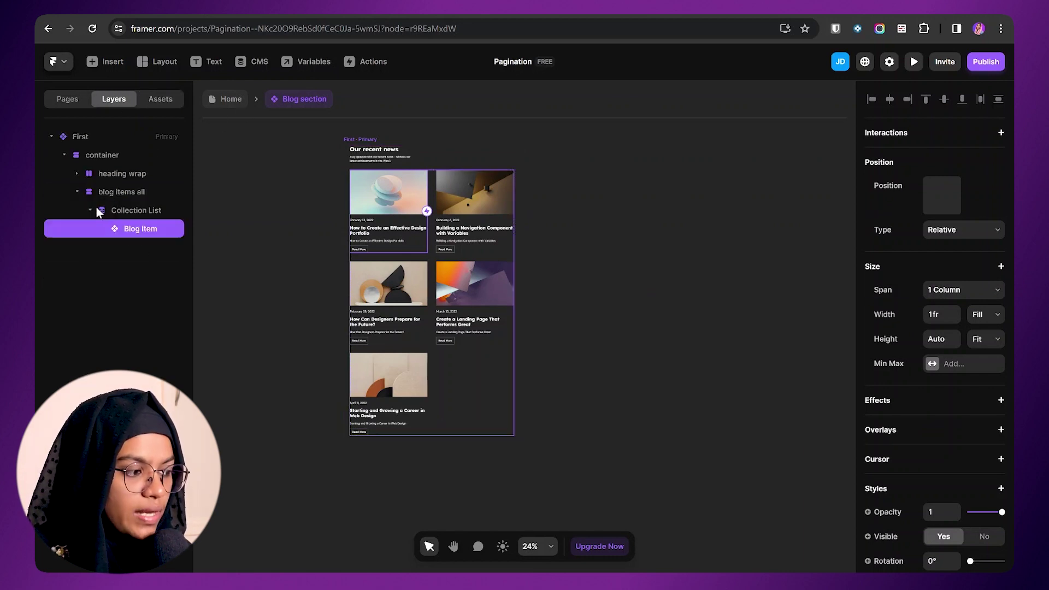
pyautogui.click(100, 213)
pyautogui.click(121, 194)
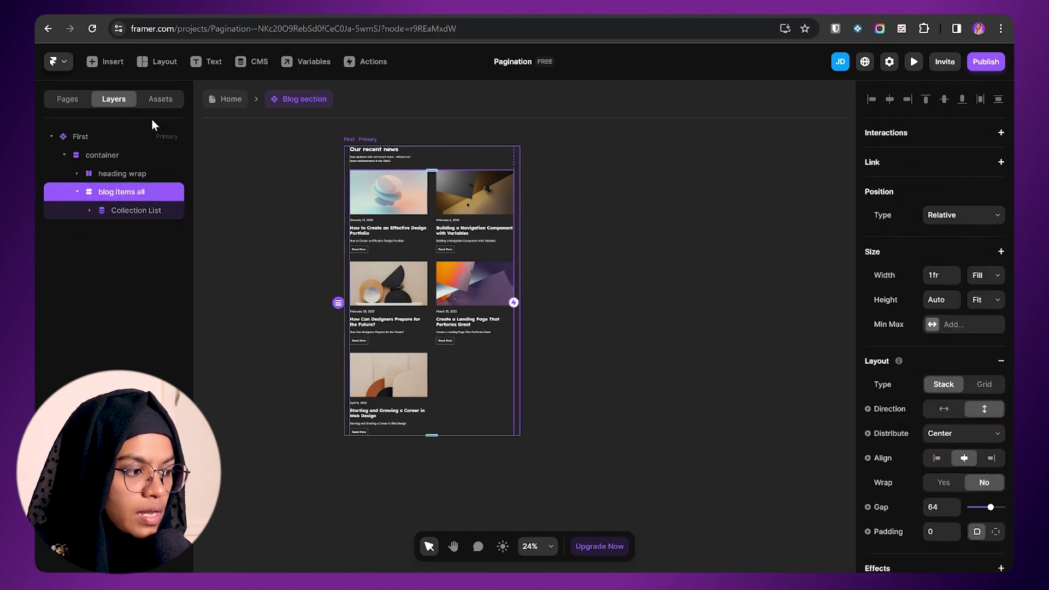
pyautogui.click(161, 99)
pyautogui.click(170, 231)
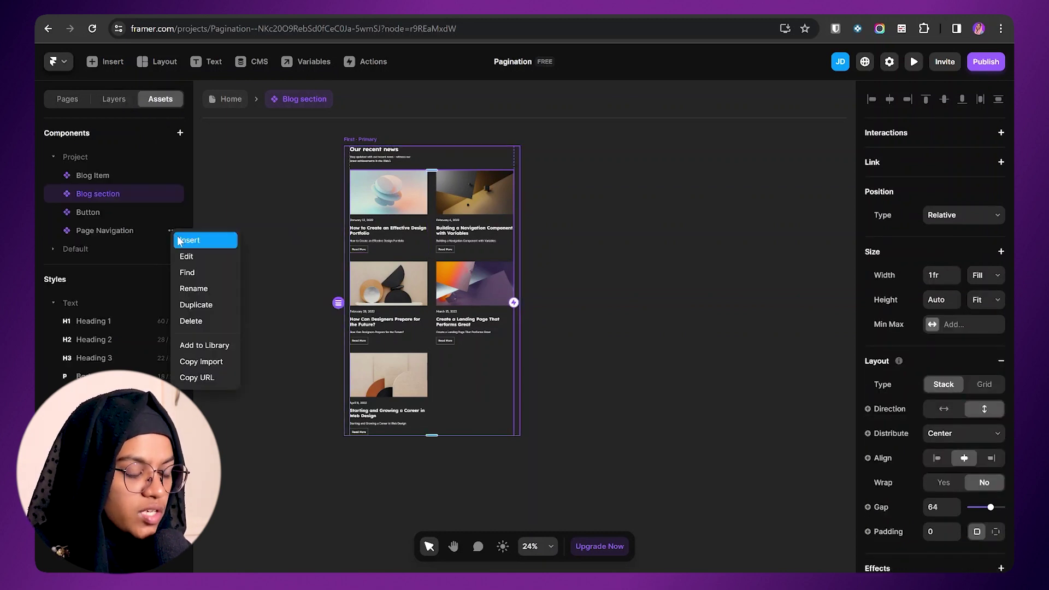
pyautogui.click(181, 241)
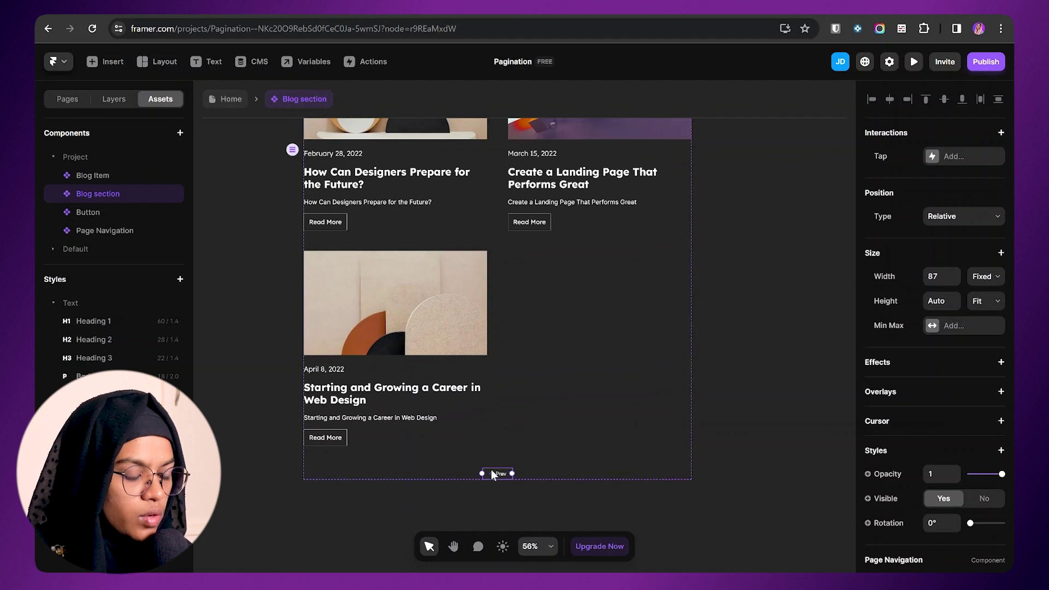
# Duplicate the Page Navigation instance below the blog list and wrap both copies in a stack.
pyautogui.click(113, 99)
pyautogui.scroll(3, 504, 420)
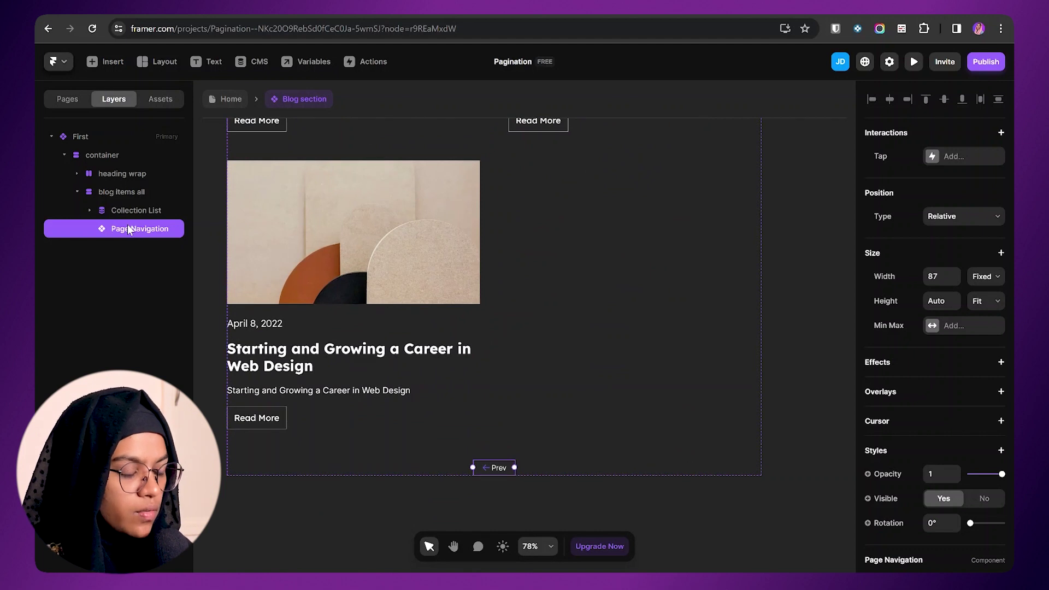
pyautogui.hotkey('ctrl', 'd')
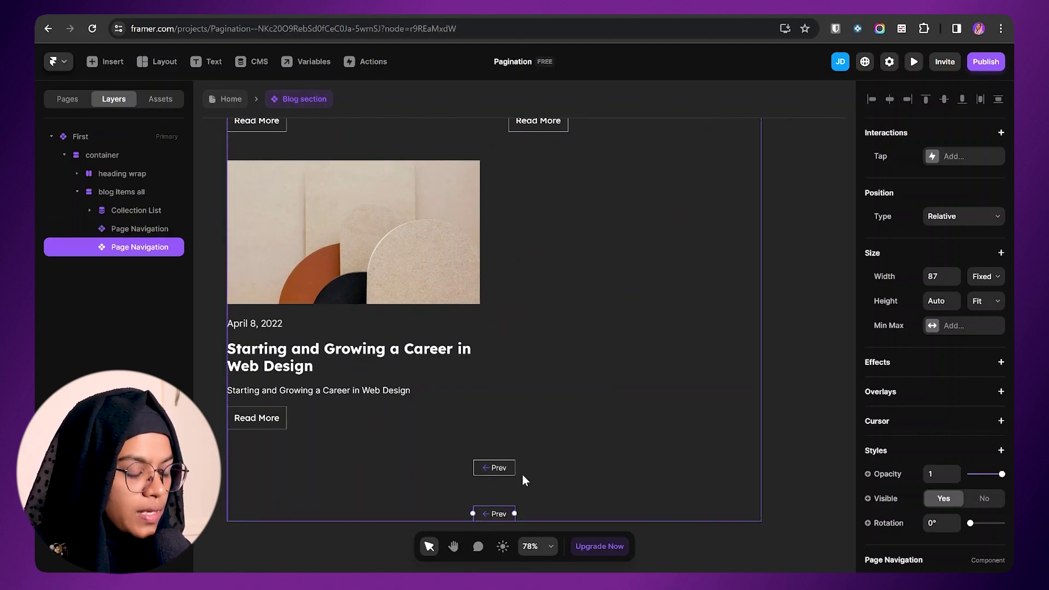
pyautogui.keyDown('shift'); pyautogui.click(137, 235); pyautogui.keyUp('shift')
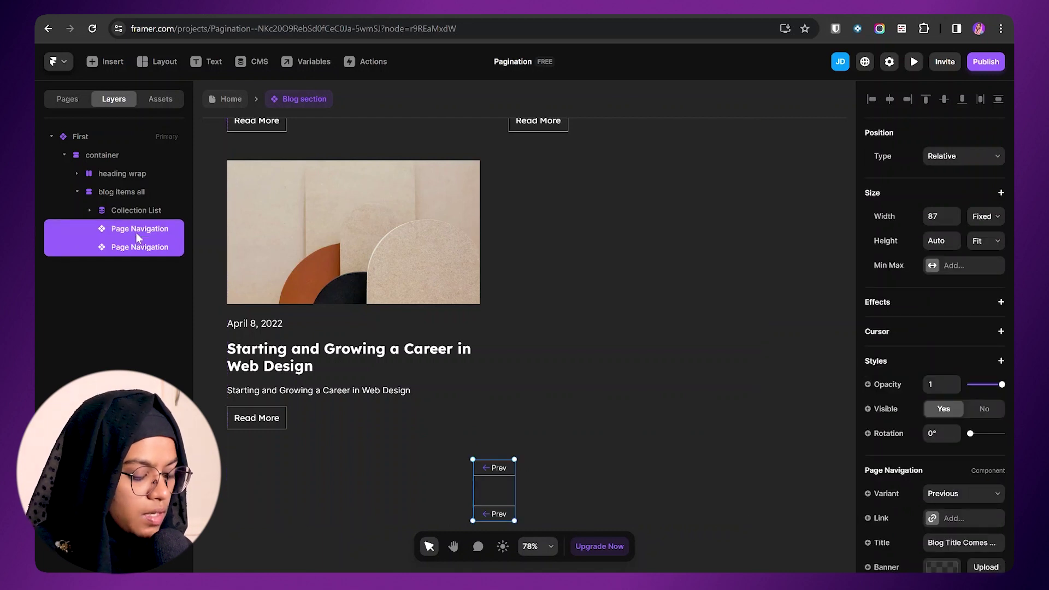
pyautogui.hotkey('ctrl', 'Return')
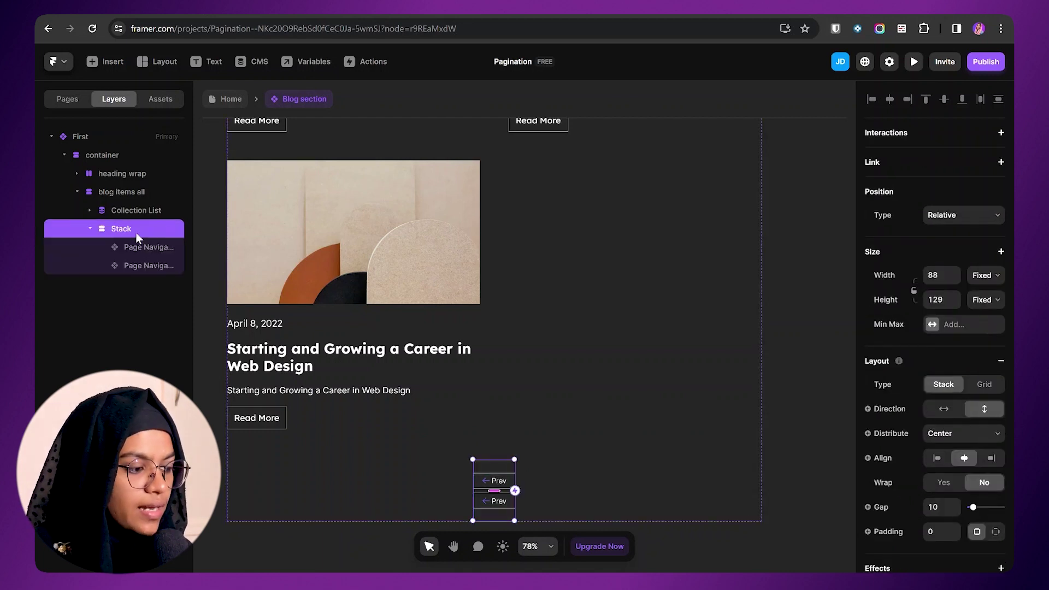
# Make the new stack horizontal, with its width set to Fill and its height to Fit.
pyautogui.click(944, 410)
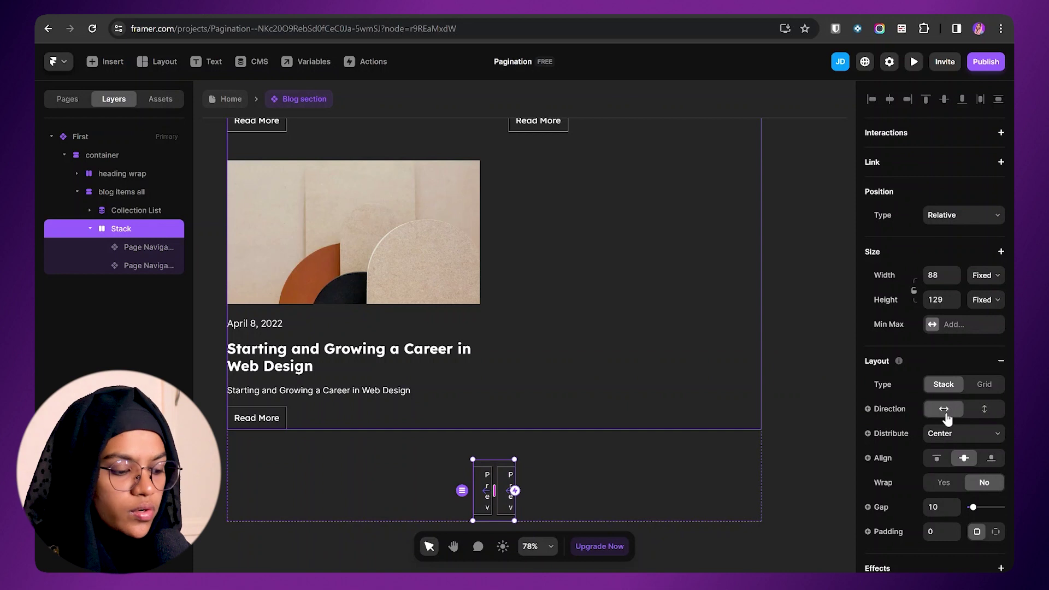
pyautogui.click(979, 276)
pyautogui.click(992, 312)
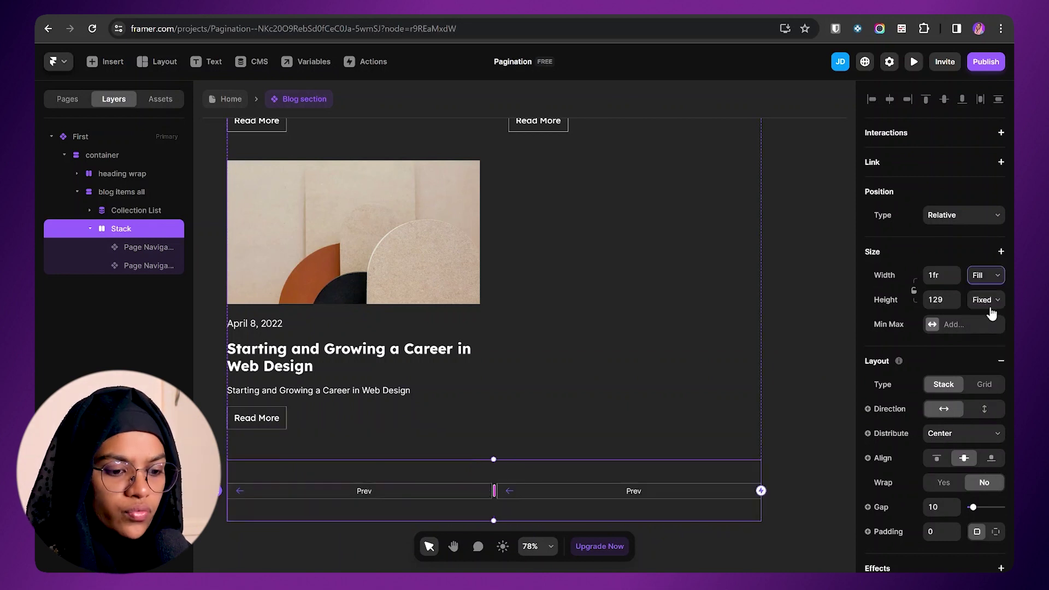
pyautogui.click(973, 300)
pyautogui.click(992, 343)
# Set the width of both Page Navigation instances in the stack to Fit.
pyautogui.click(392, 468)
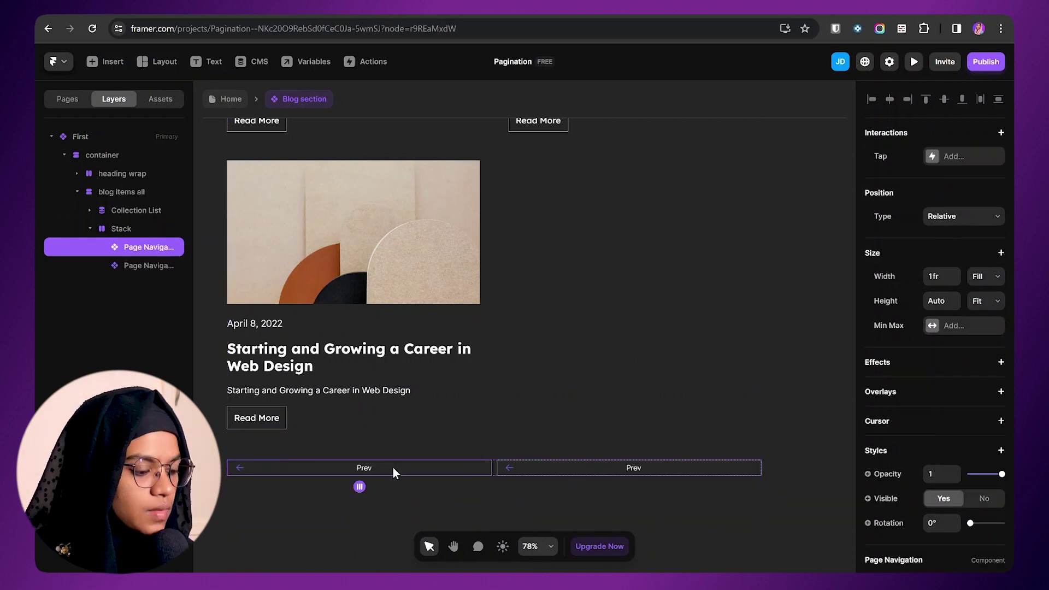
pyautogui.click(986, 277)
pyautogui.click(990, 318)
pyautogui.click(526, 471)
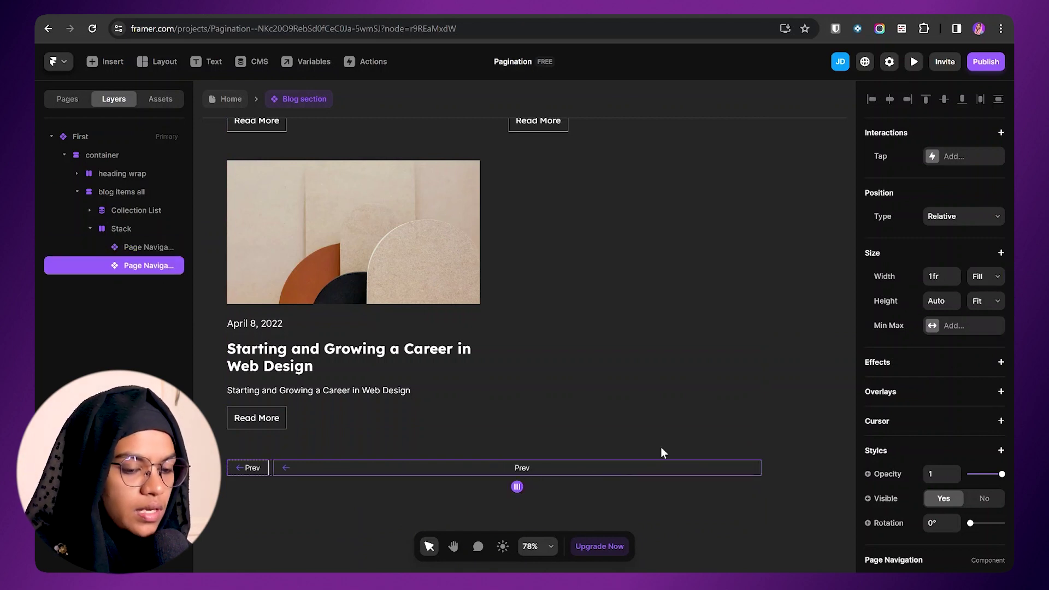
pyautogui.click(988, 276)
pyautogui.click(991, 319)
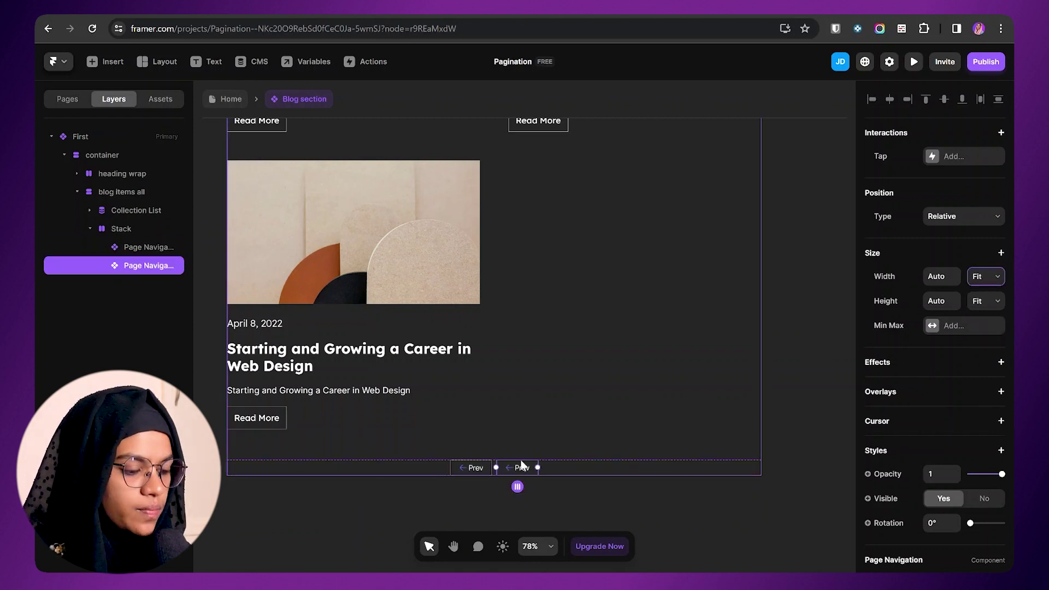
# Hide the first Page Navigation instance by setting Visible to No, and select the second instance.
pyautogui.click(503, 484)
pyautogui.scroll(2, 504, 484)
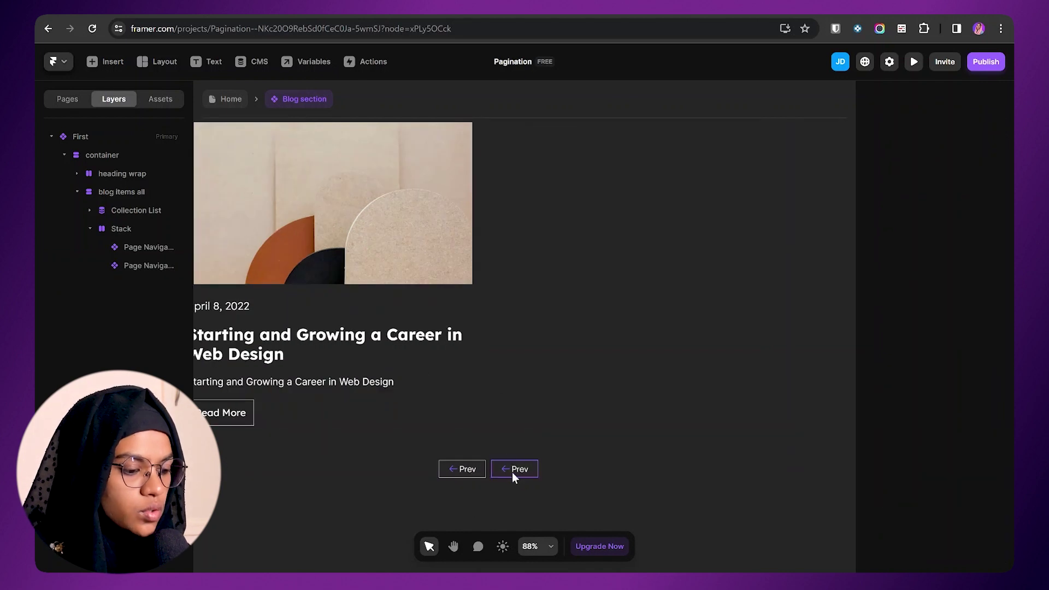
pyautogui.click(483, 470)
pyautogui.scroll(-3, 932, 457)
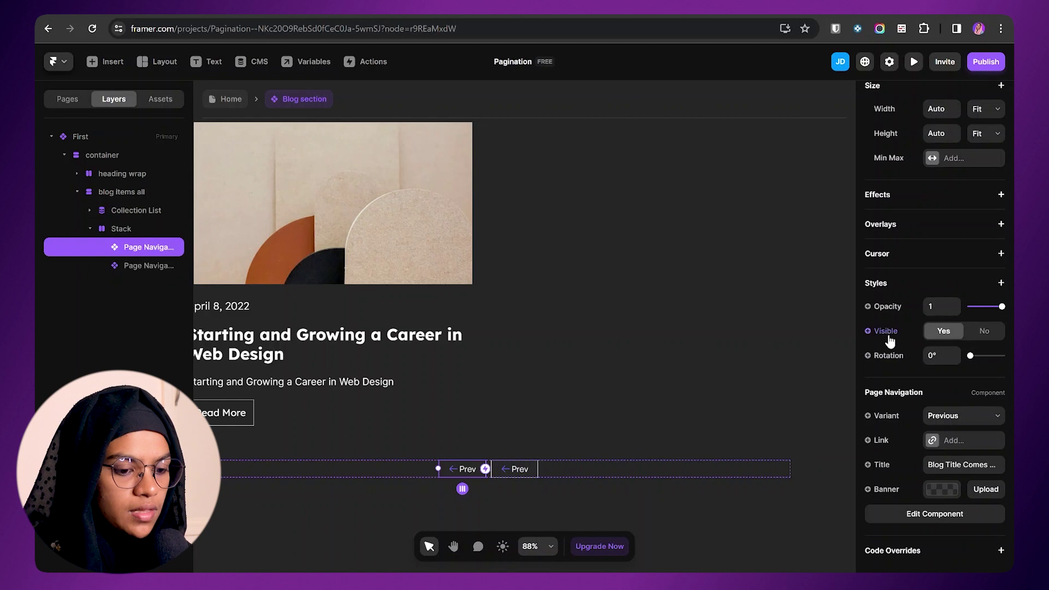
pyautogui.click(992, 332)
pyautogui.click(498, 468)
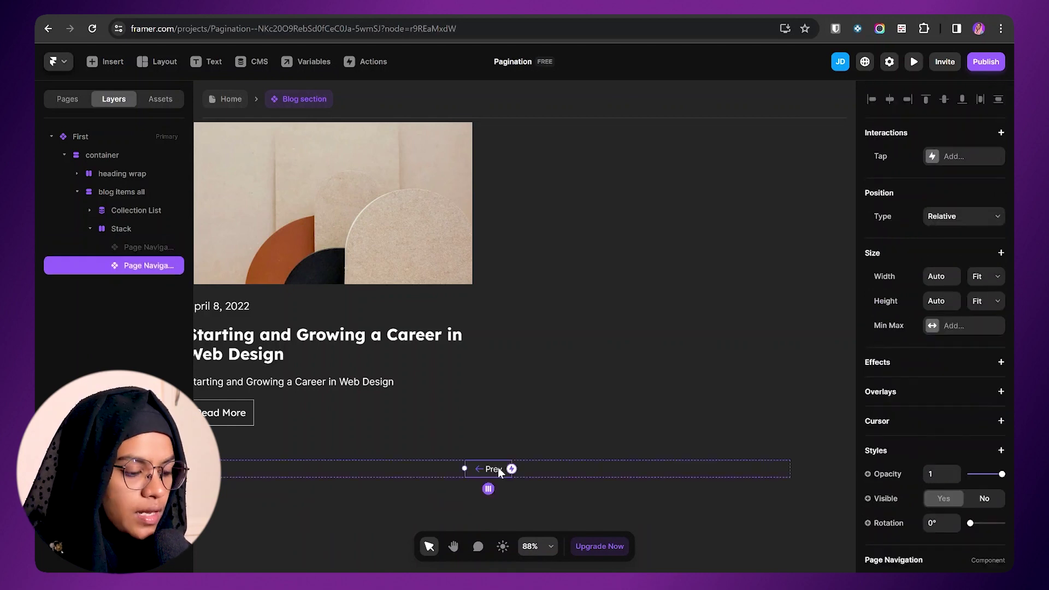
# Set the variant of the second Page Navigation instance in the First variant's stack to NExt.
pyautogui.scroll(-3, 959, 443)
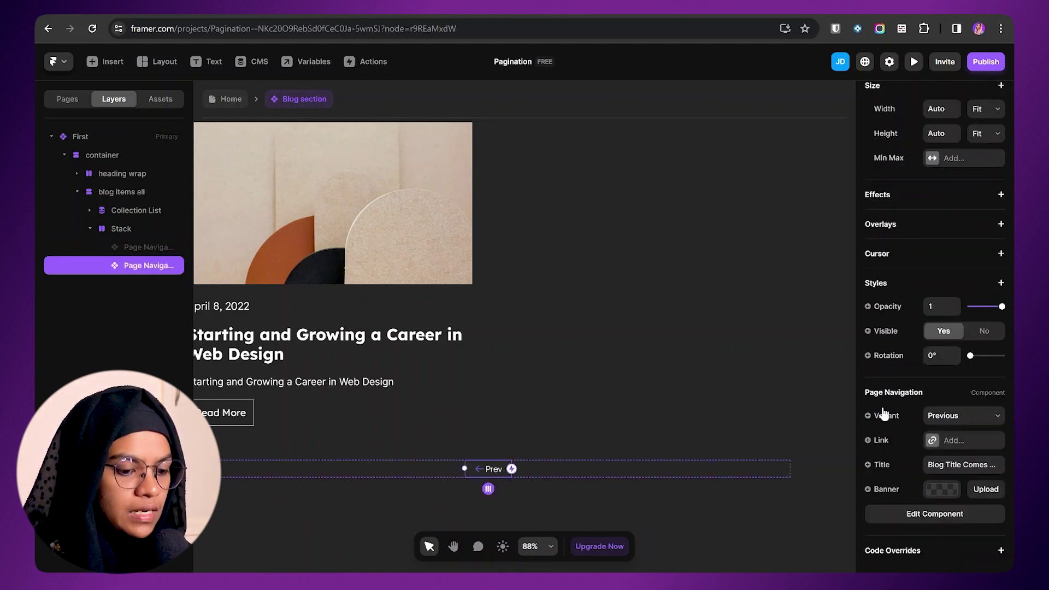
pyautogui.click(941, 424)
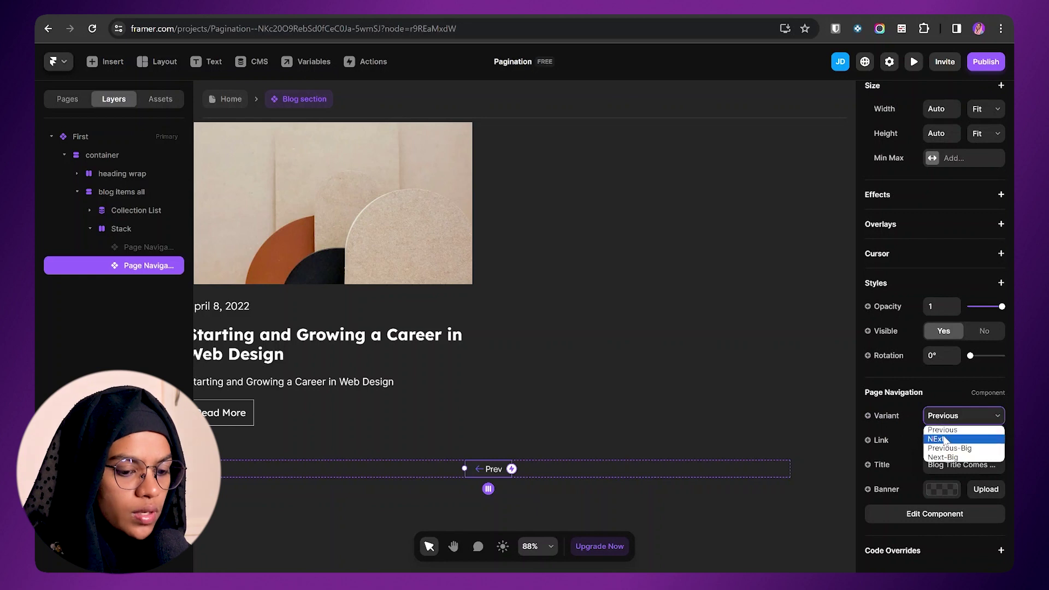
pyautogui.click(947, 444)
pyautogui.click(500, 452)
pyautogui.hotkey('shift', '2')
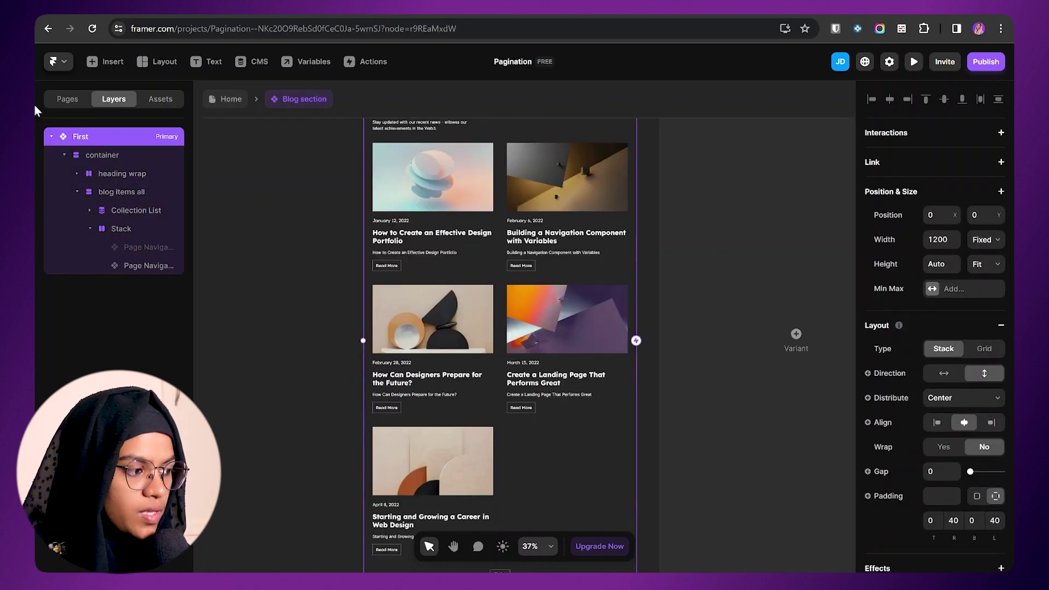
# Add a new variant of the Blog section component based on First.
pyautogui.click(51, 137)
pyautogui.hotkey('shift', '1')
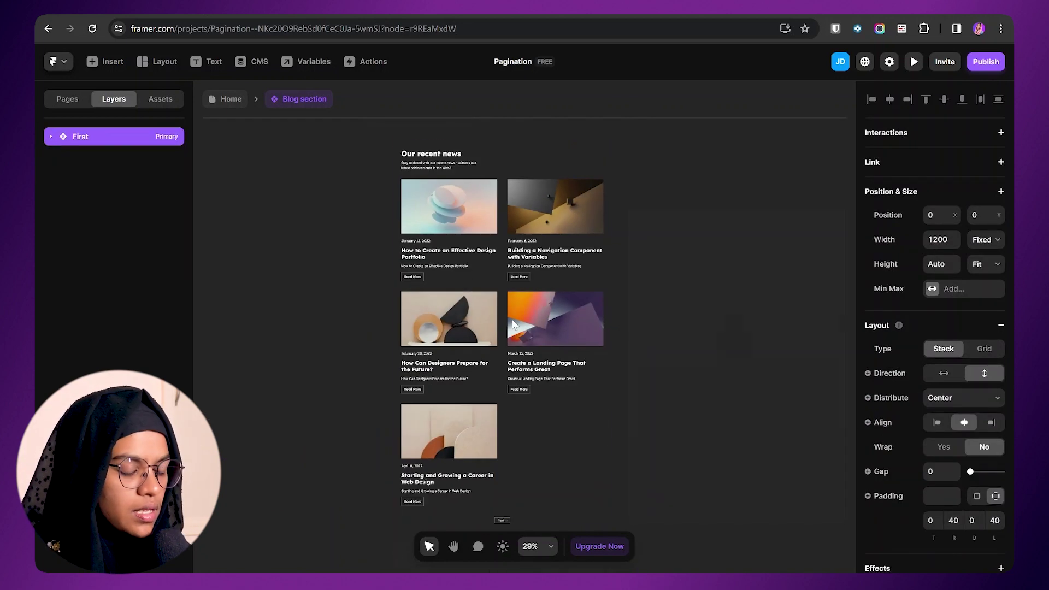
pyautogui.click(746, 340)
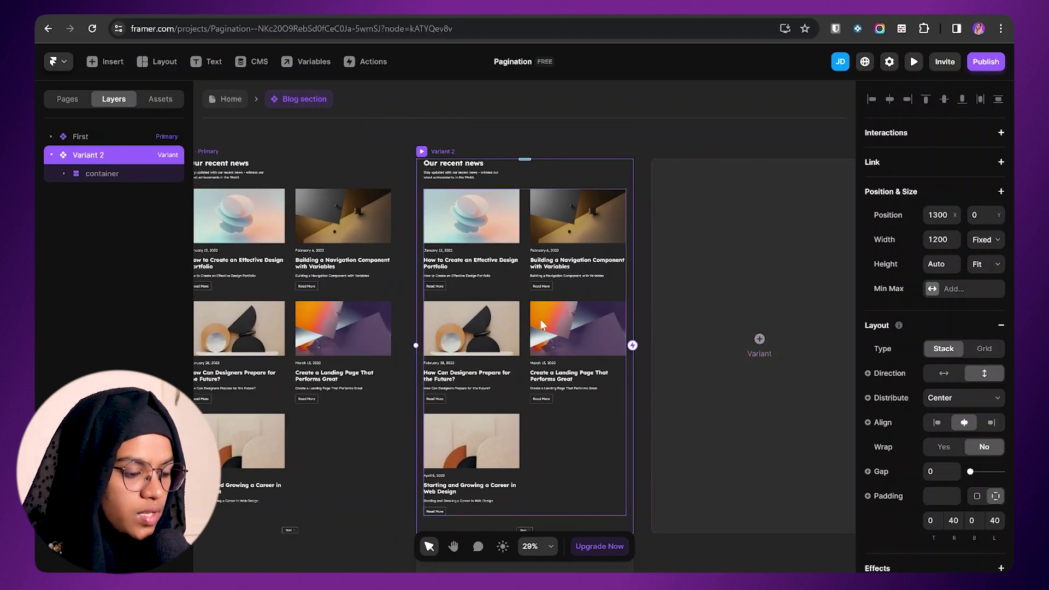
pyautogui.scroll(-2, 350, 500)
pyautogui.click(350, 500)
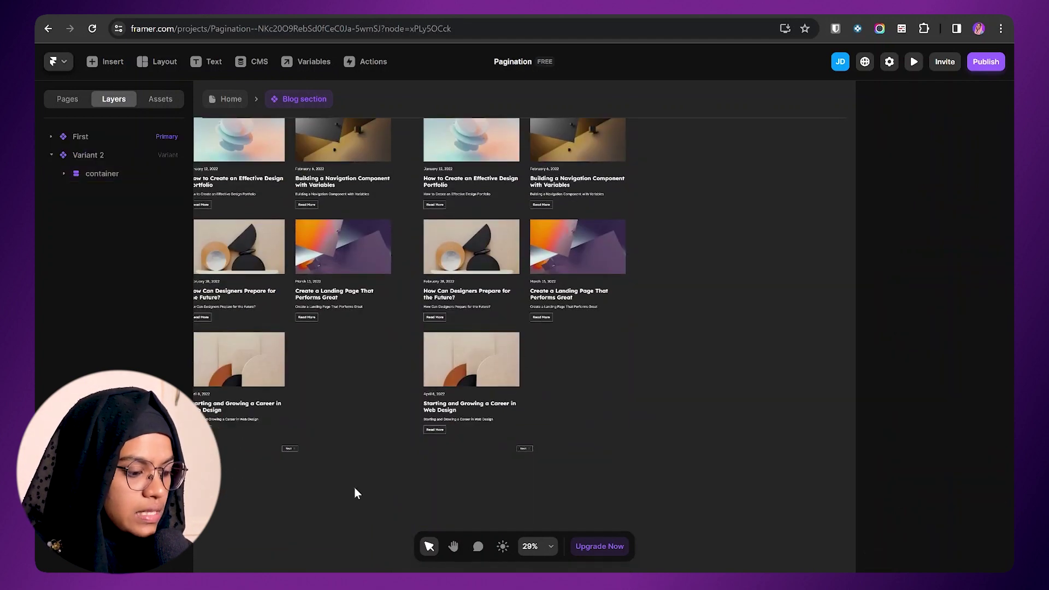
pyautogui.click(453, 547)
pyautogui.scroll(3, 402, 419)
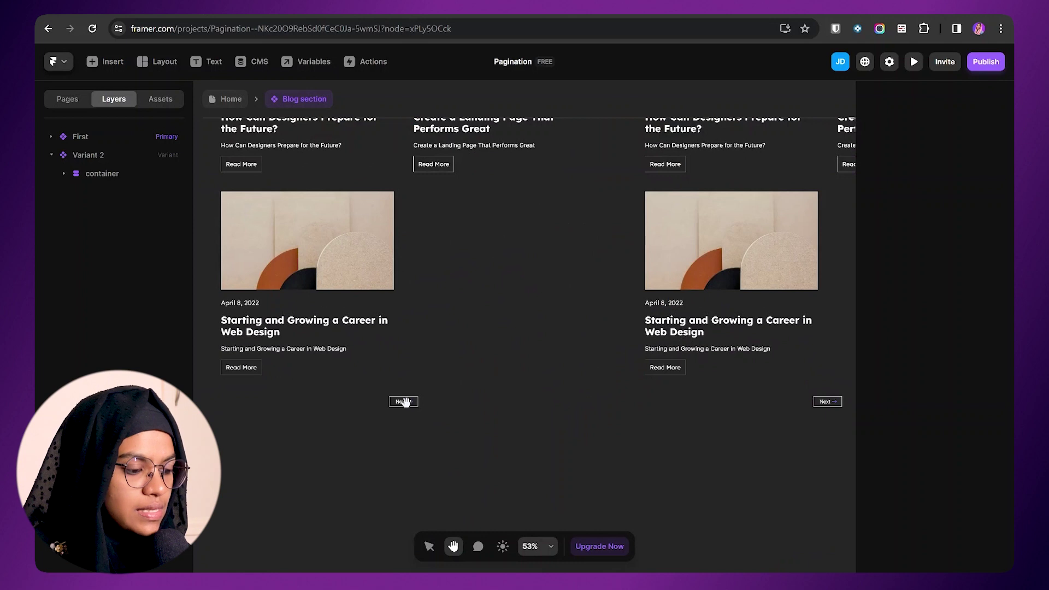
pyautogui.scroll(-2, 417, 410)
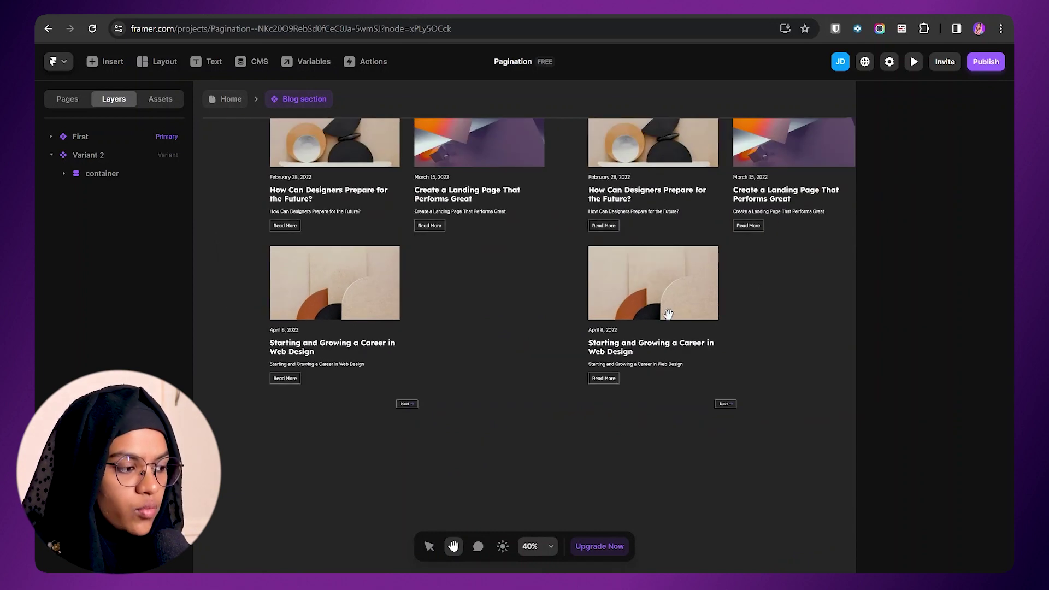
# Rename the new Blog section variant as Second.
pyautogui.click(87, 156)
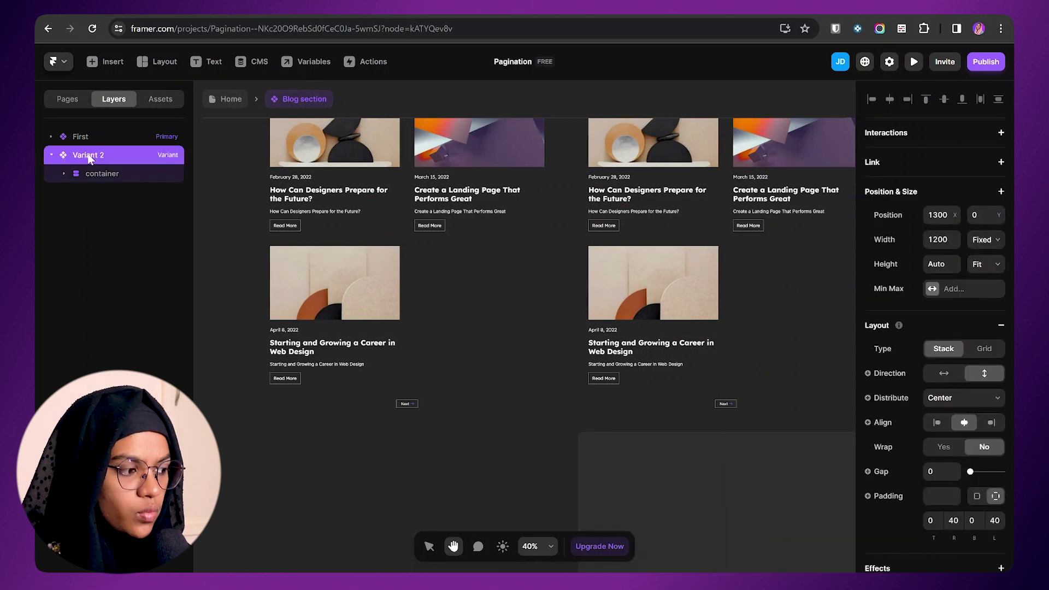
pyautogui.doubleClick(90, 156)
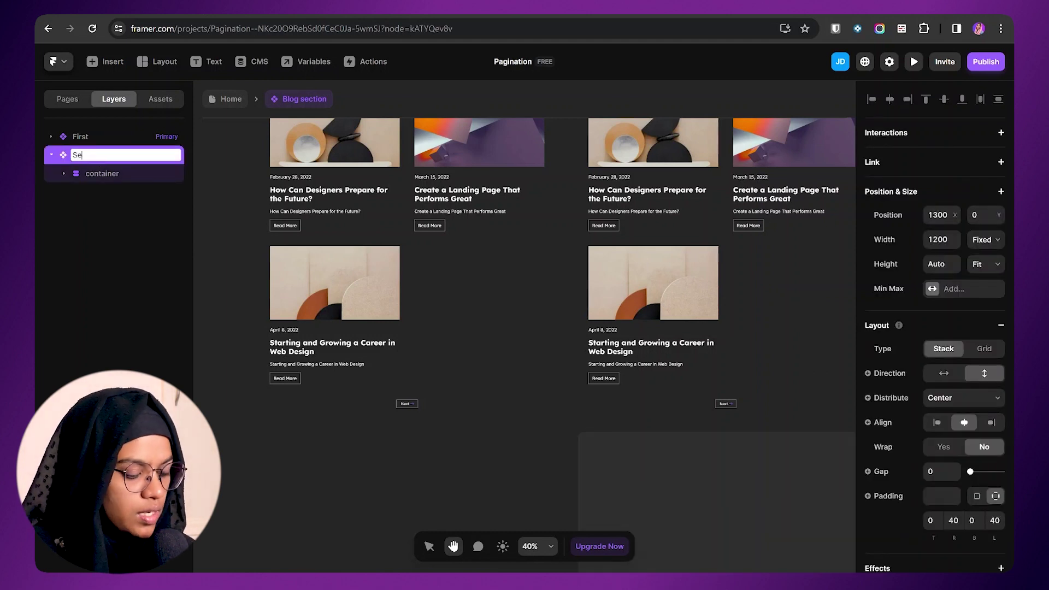
pyautogui.press('Return')
# Show the hidden Prev Page Navigation instance in the Second variant by setting Visible to Yes.
pyautogui.click(696, 405)
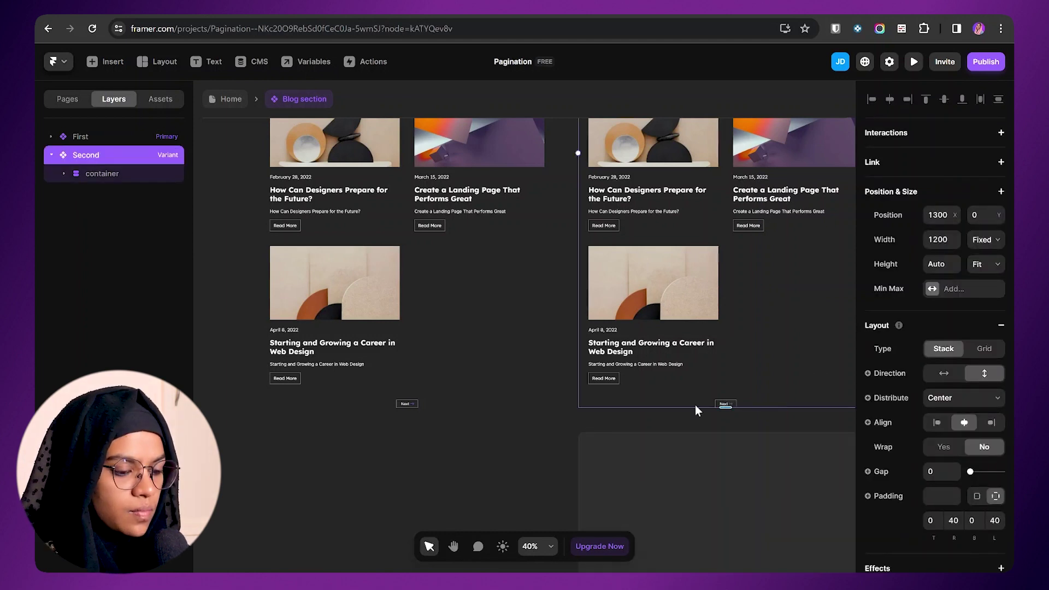
pyautogui.scroll(3, 695, 405)
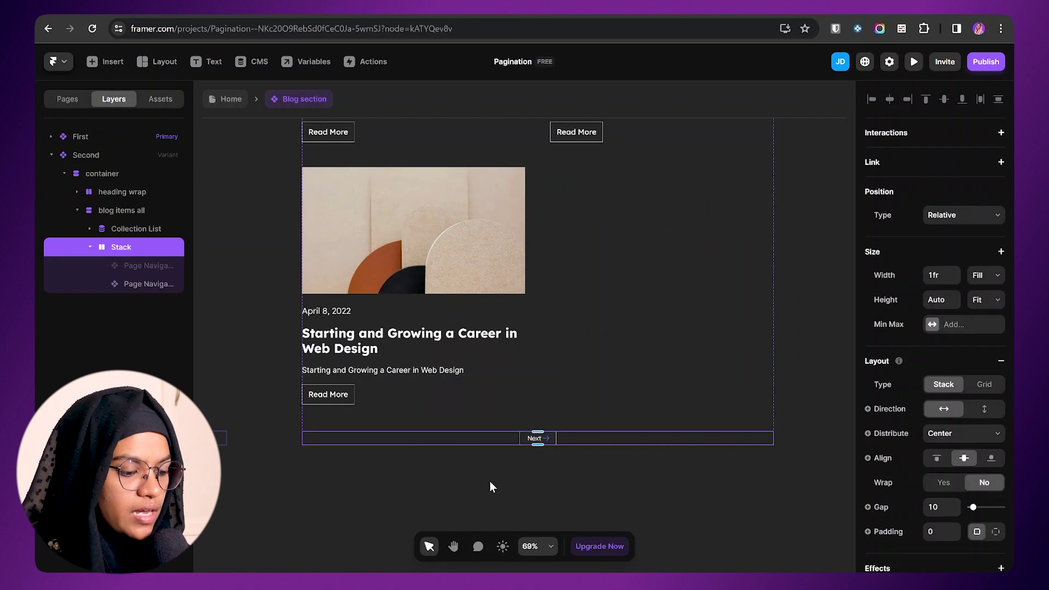
pyautogui.click(152, 266)
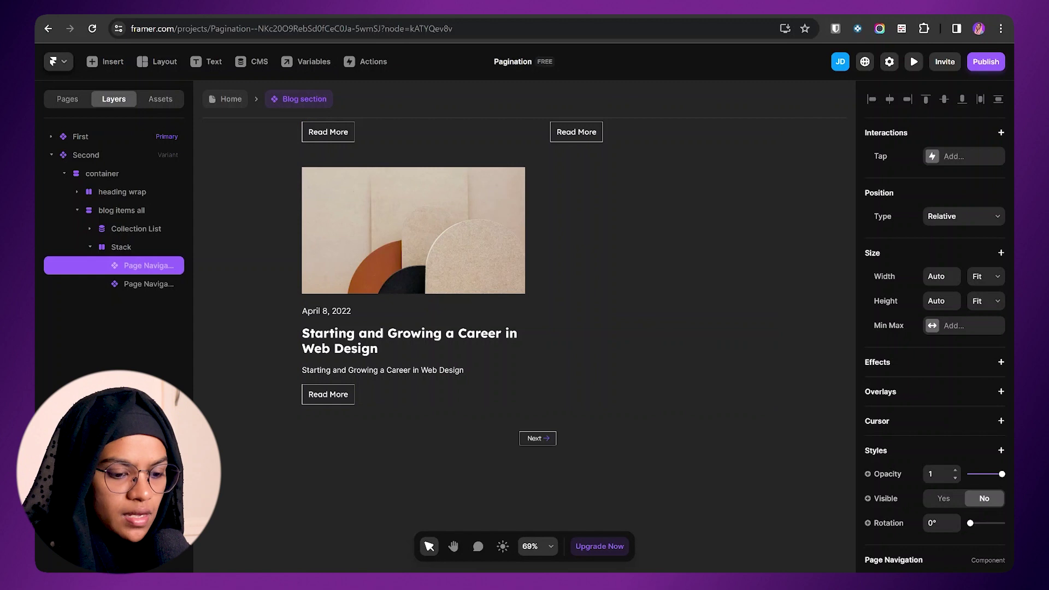
pyautogui.click(943, 499)
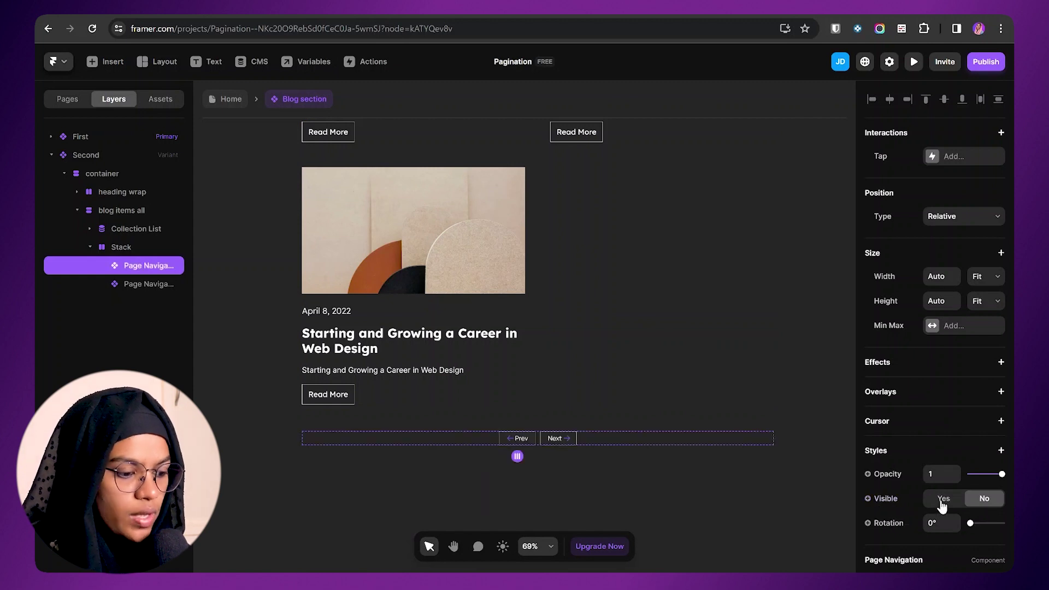
pyautogui.scroll(-5, 457, 449)
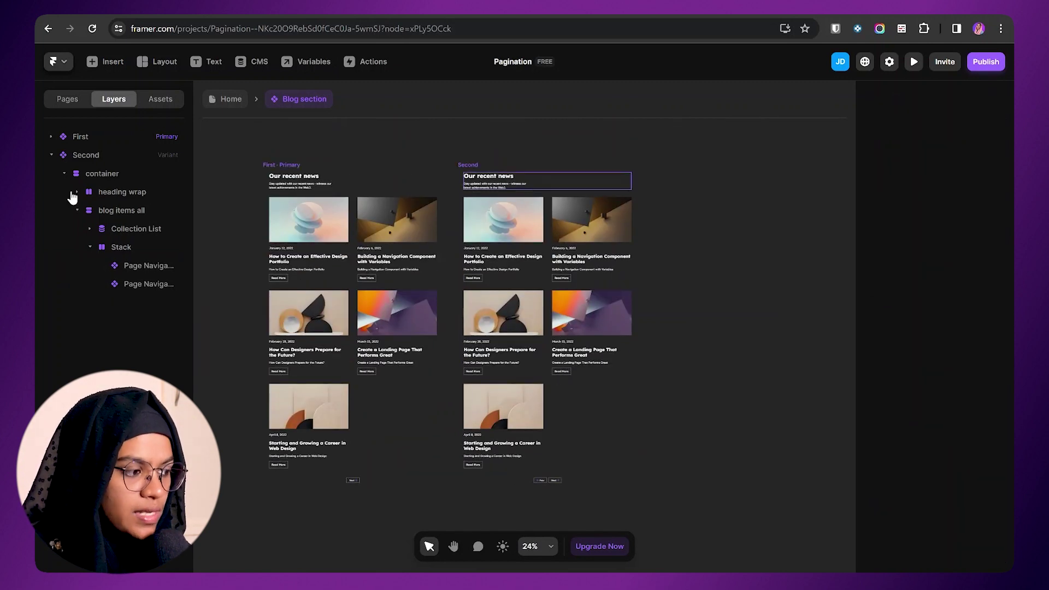
# Add another Blog section variant based on Second and name it Third.
pyautogui.click(80, 156)
pyautogui.click(51, 155)
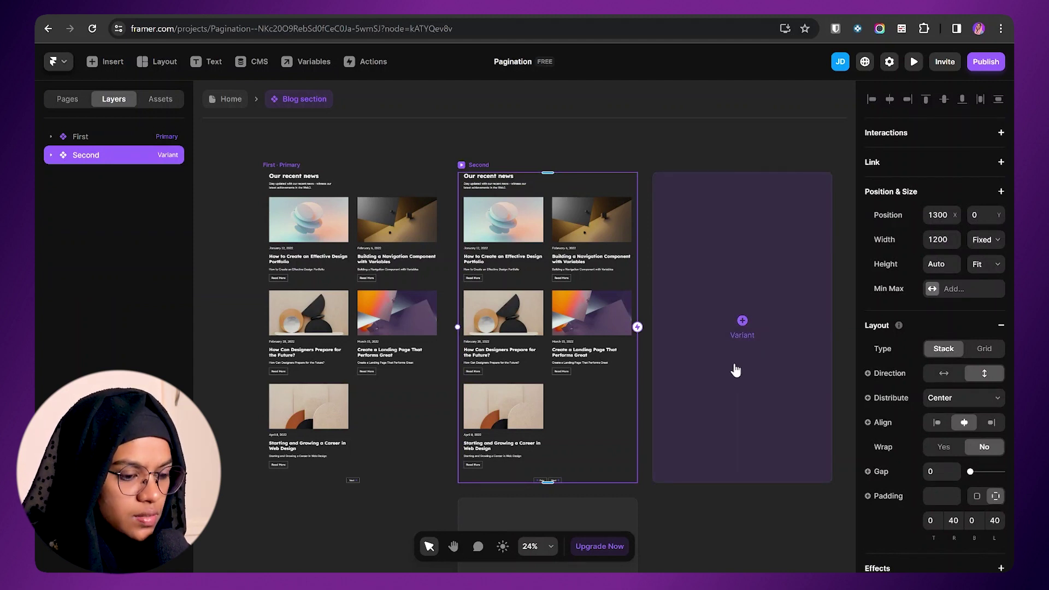
pyautogui.click(735, 371)
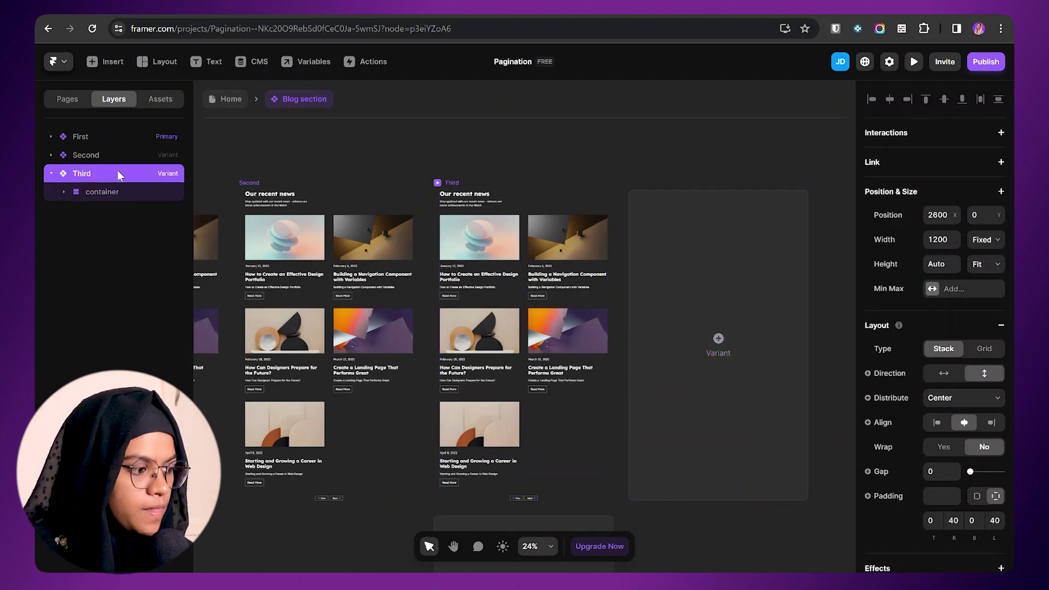
# Hide the Next Page Navigation instance in the Third variant by setting Visible to No.
pyautogui.scroll(10, 530, 457)
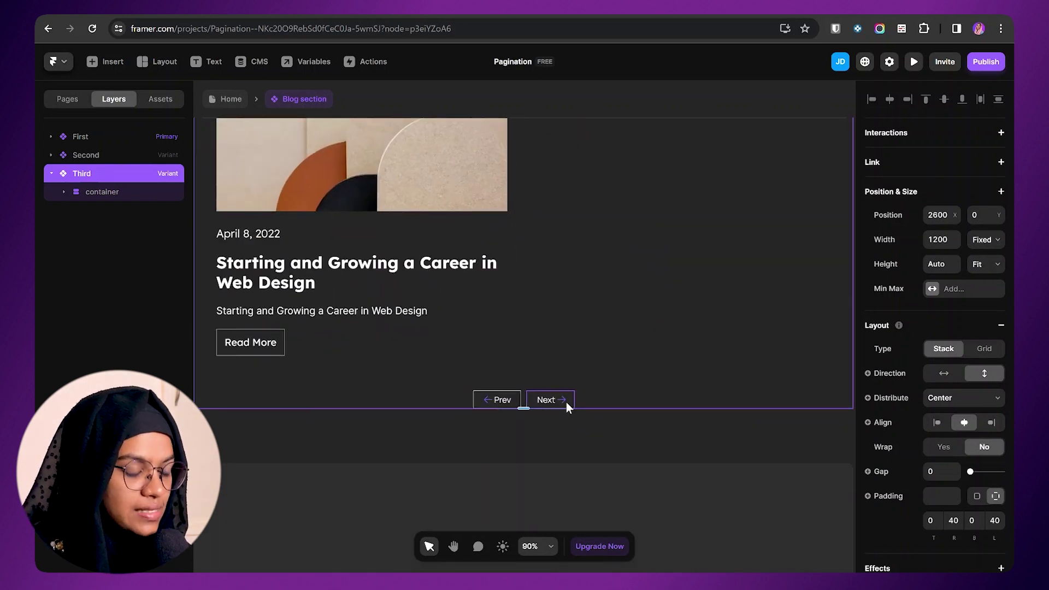
pyautogui.click(566, 402)
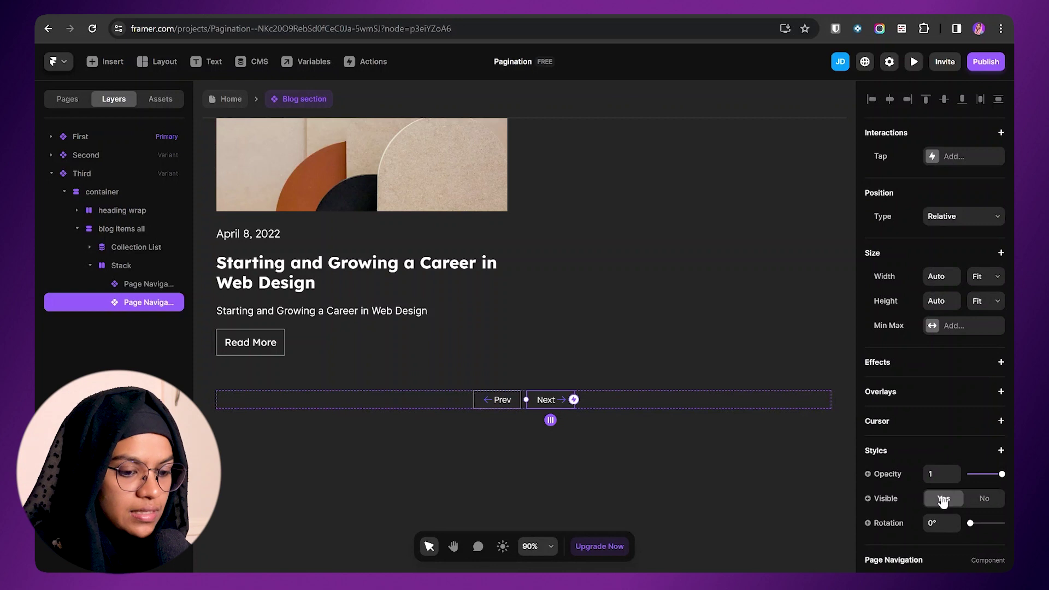
pyautogui.click(984, 499)
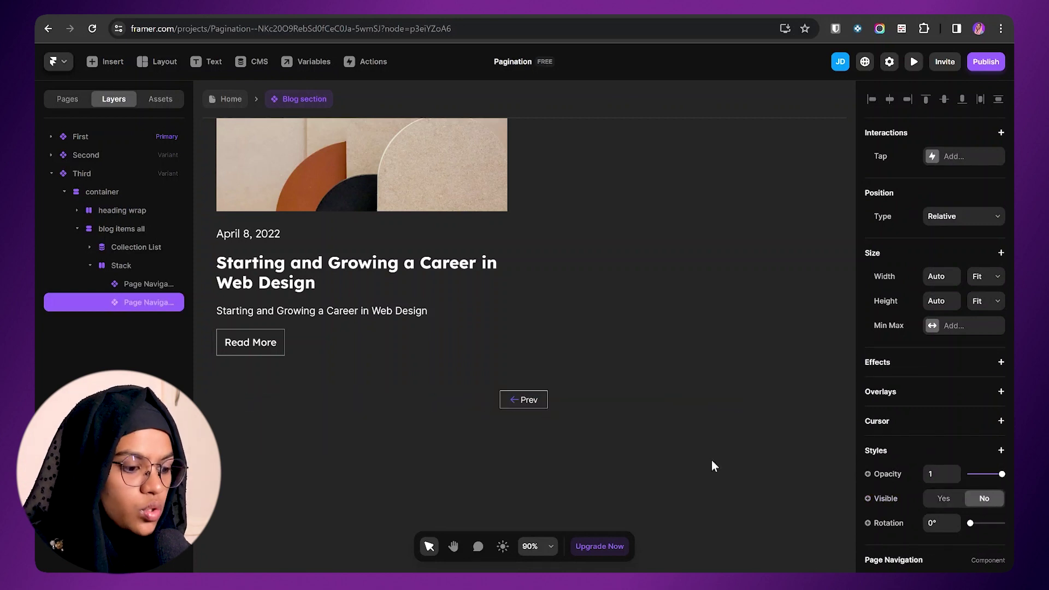
pyautogui.click(573, 440)
pyautogui.scroll(-5, 464, 471)
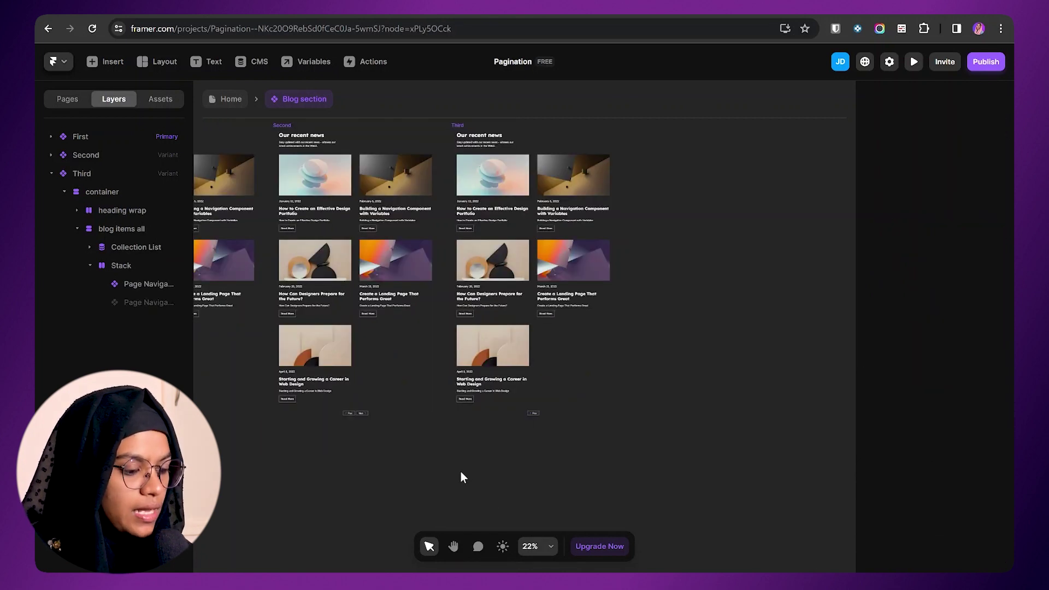
pyautogui.hscroll(-5, 479, 428)
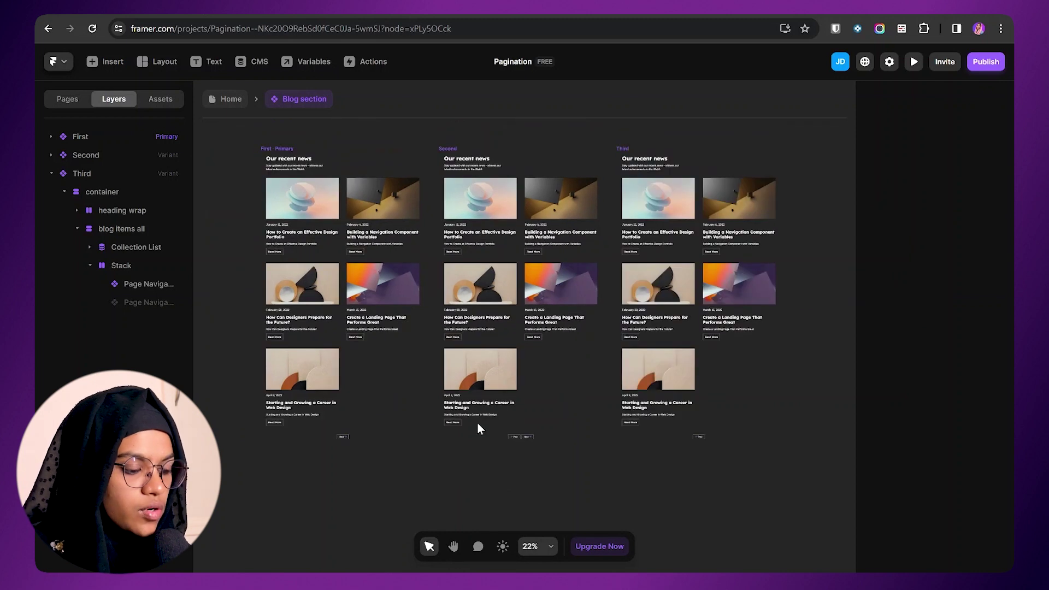
# Add a CMS content limit of 2 items to the Collection List in the First variant.
pyautogui.click(120, 141)
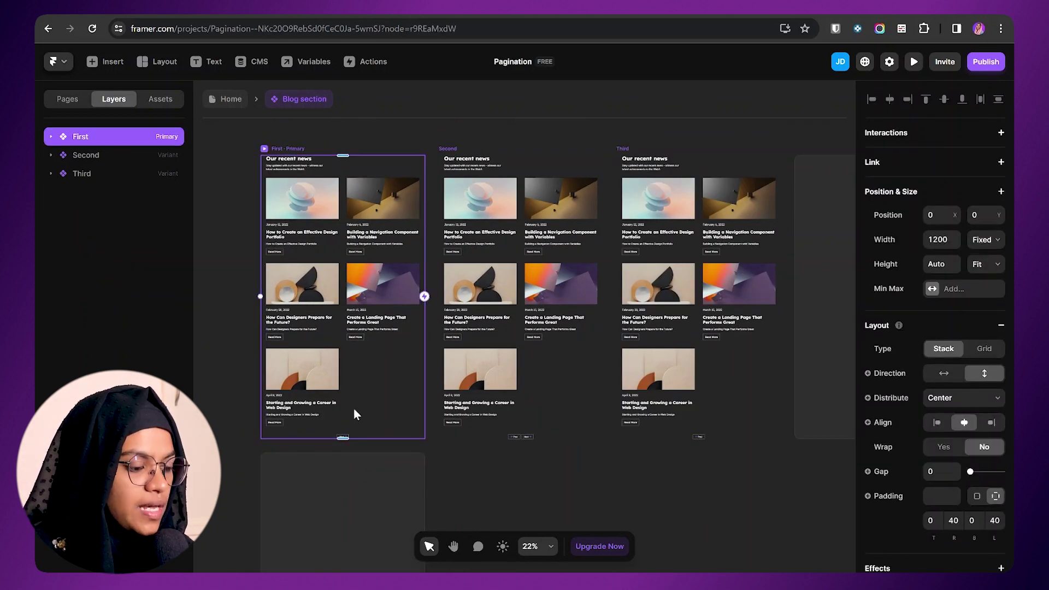
pyautogui.click(345, 230)
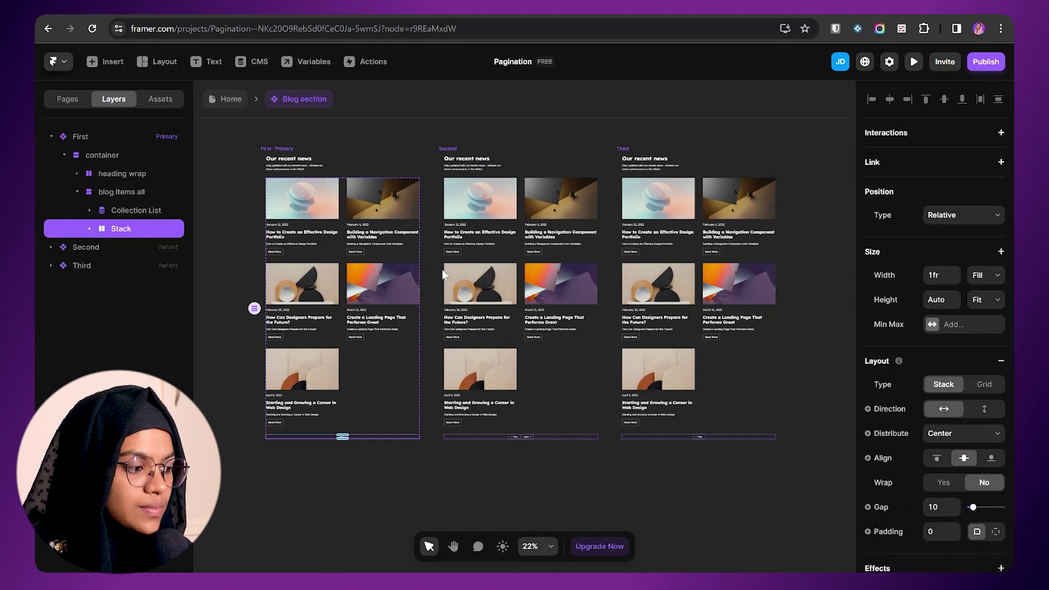
pyautogui.click(107, 210)
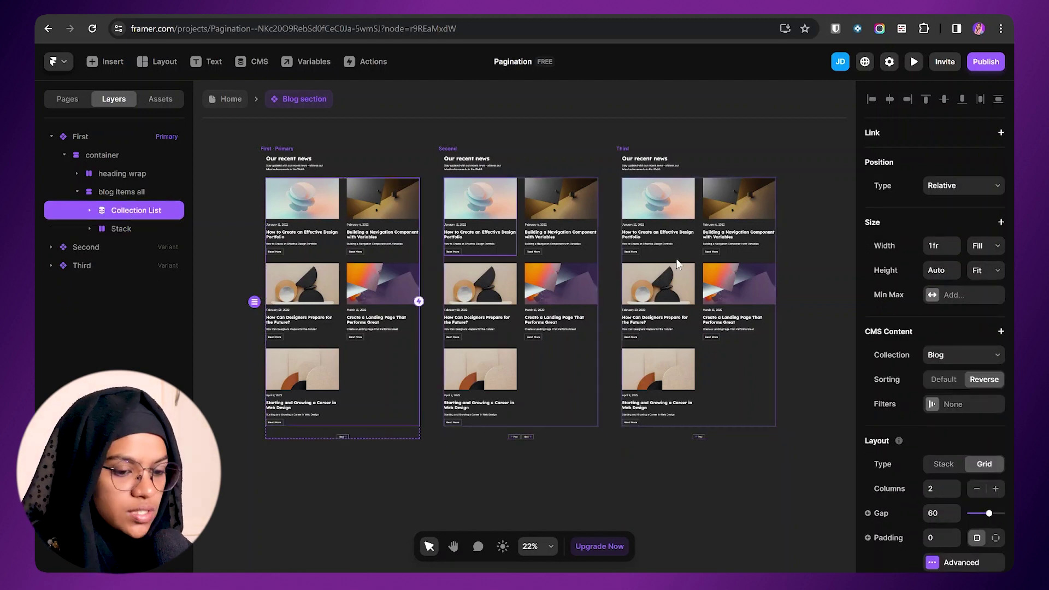
pyautogui.click(1002, 331)
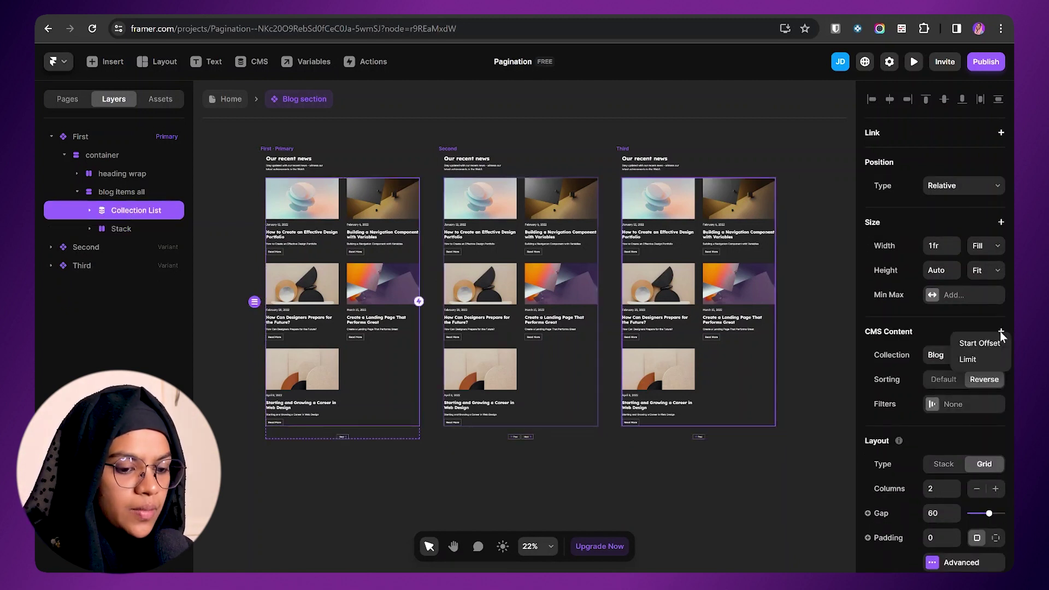
pyautogui.click(986, 356)
pyautogui.write('2')
pyautogui.press('Return')
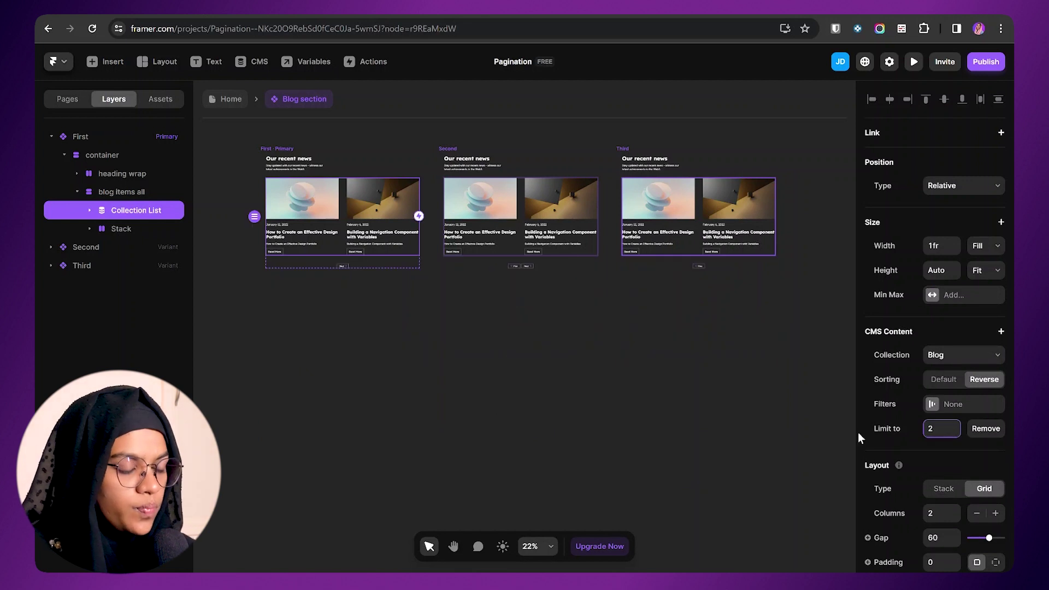
pyautogui.click(340, 229)
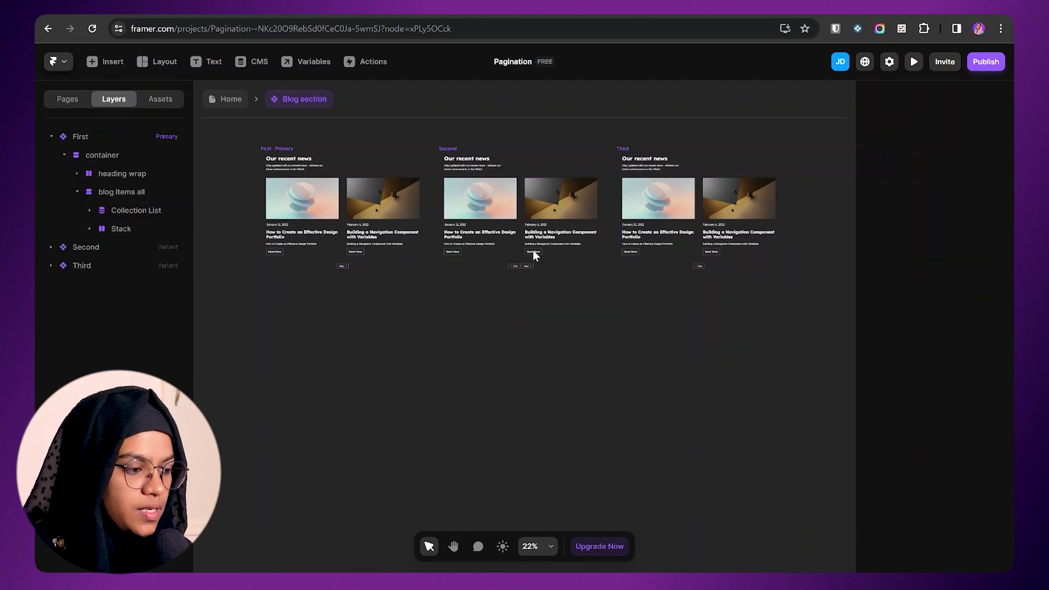
pyautogui.click(355, 235)
pyautogui.click(498, 222)
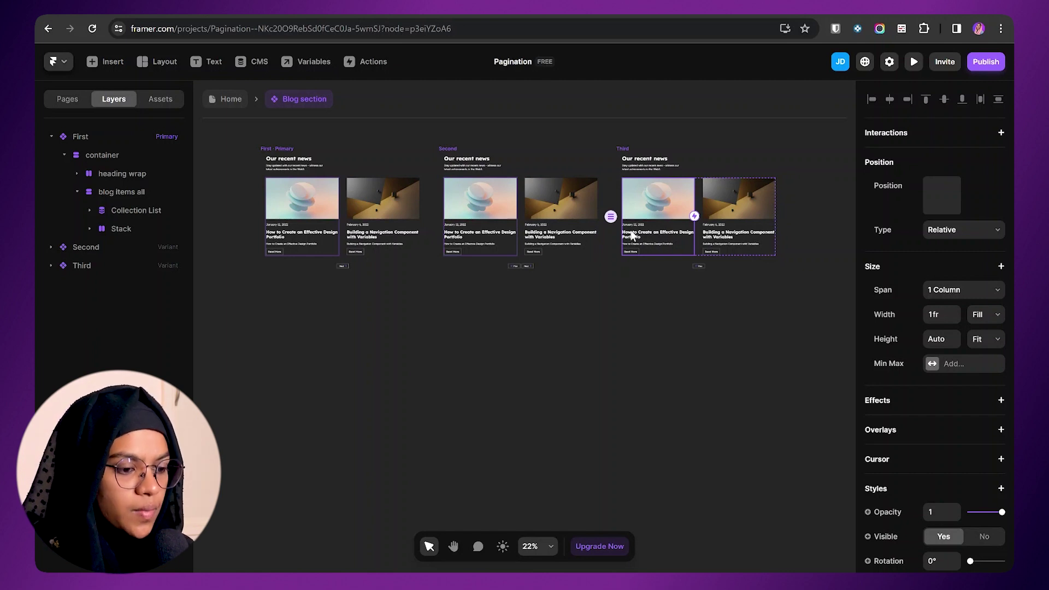
# Add a Number field named Id to the Blog collection in the CMS.
pyautogui.click(252, 64)
pyautogui.click(172, 119)
pyautogui.click(188, 138)
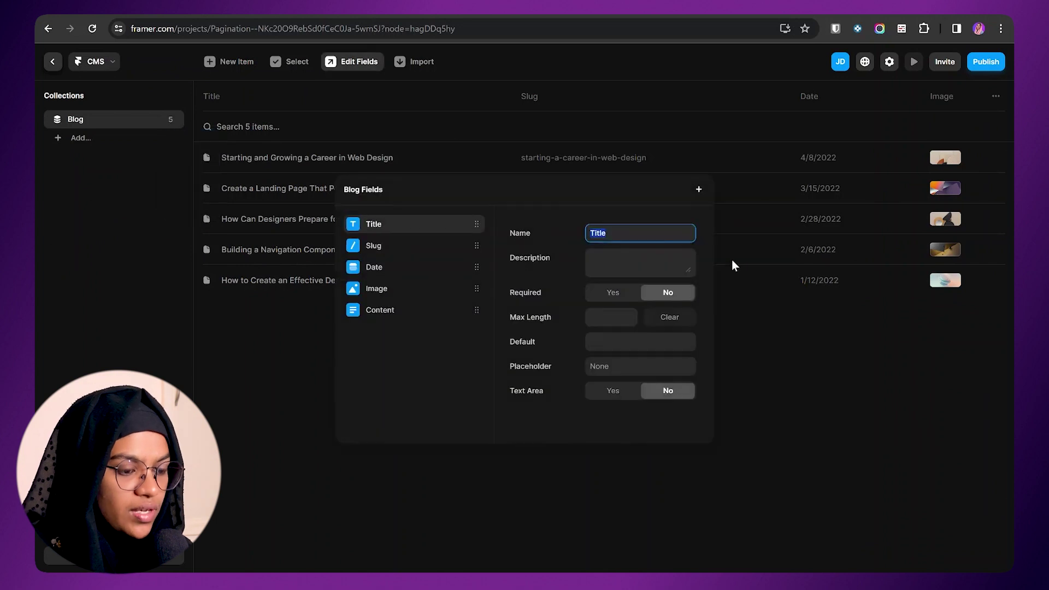
pyautogui.click(699, 190)
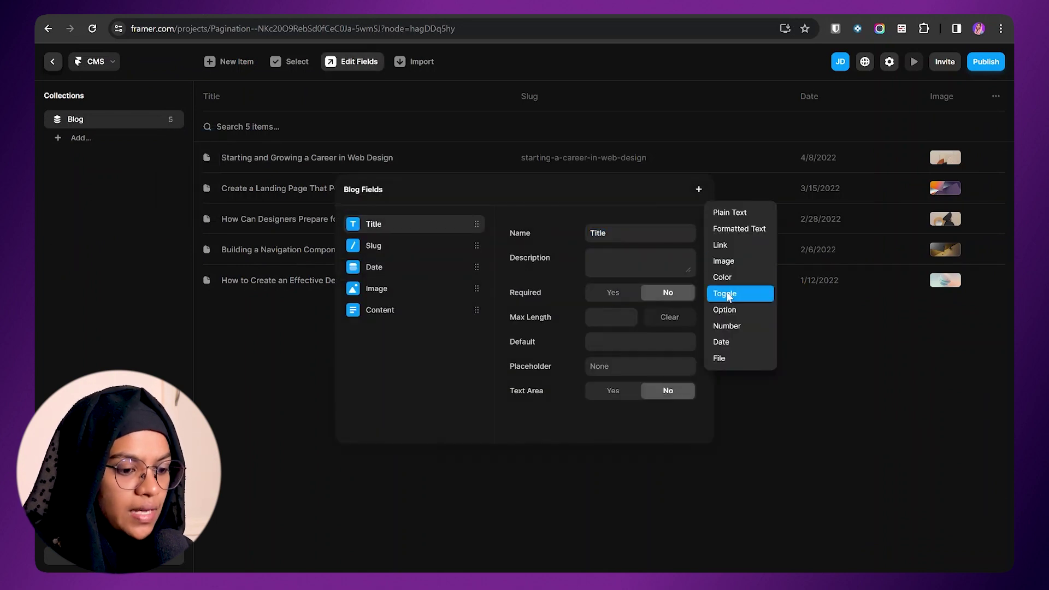
pyautogui.click(729, 327)
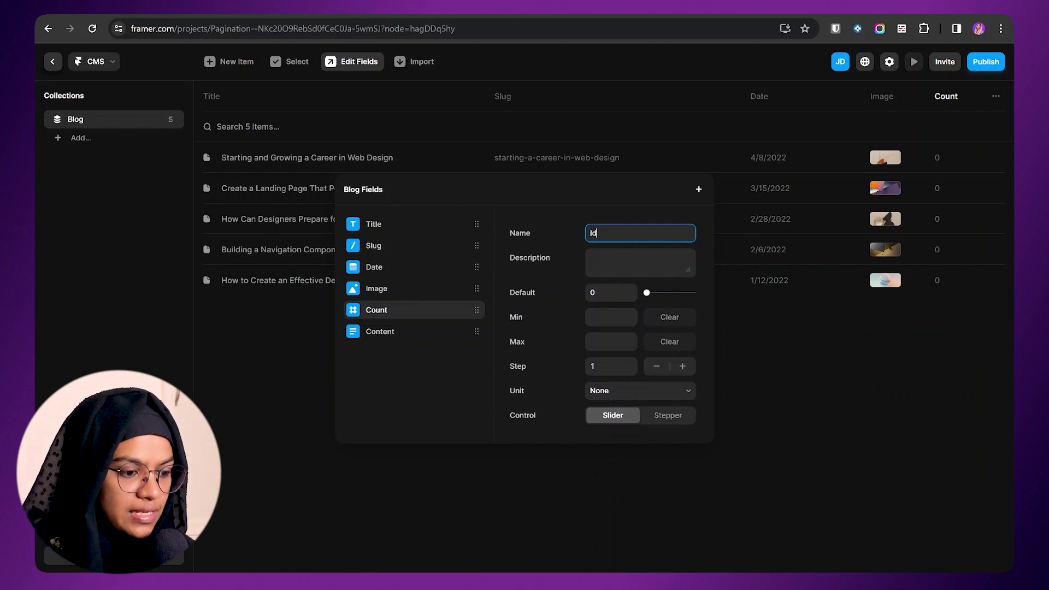
pyautogui.write('Id')
pyautogui.click(744, 326)
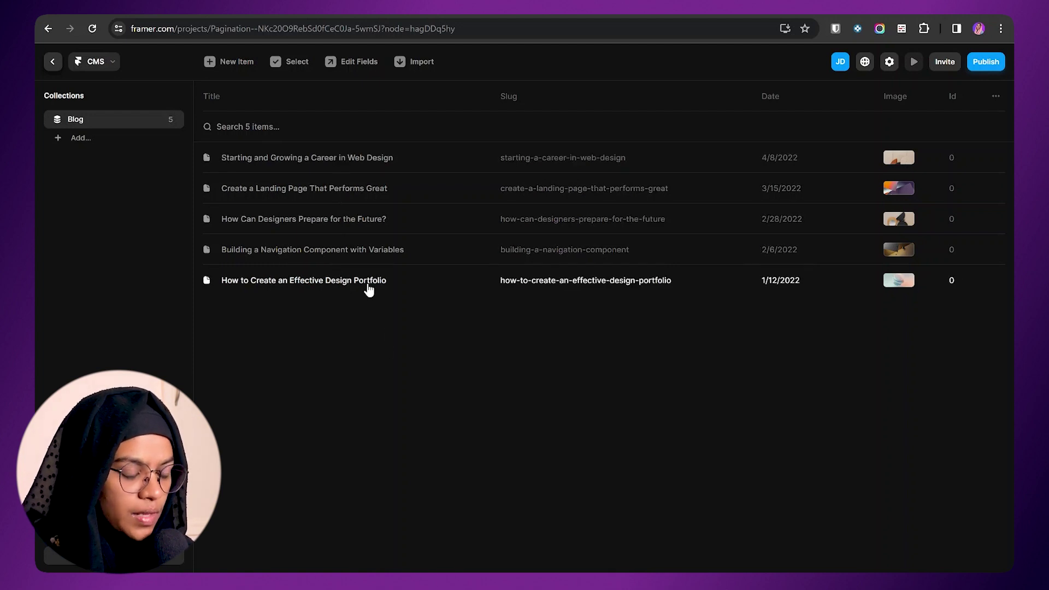
# Number the Id fields 1 to 4 from "Building a Navigation Component with Variables" up to "Starting and Growing a Career in Web Design".
pyautogui.click(369, 289)
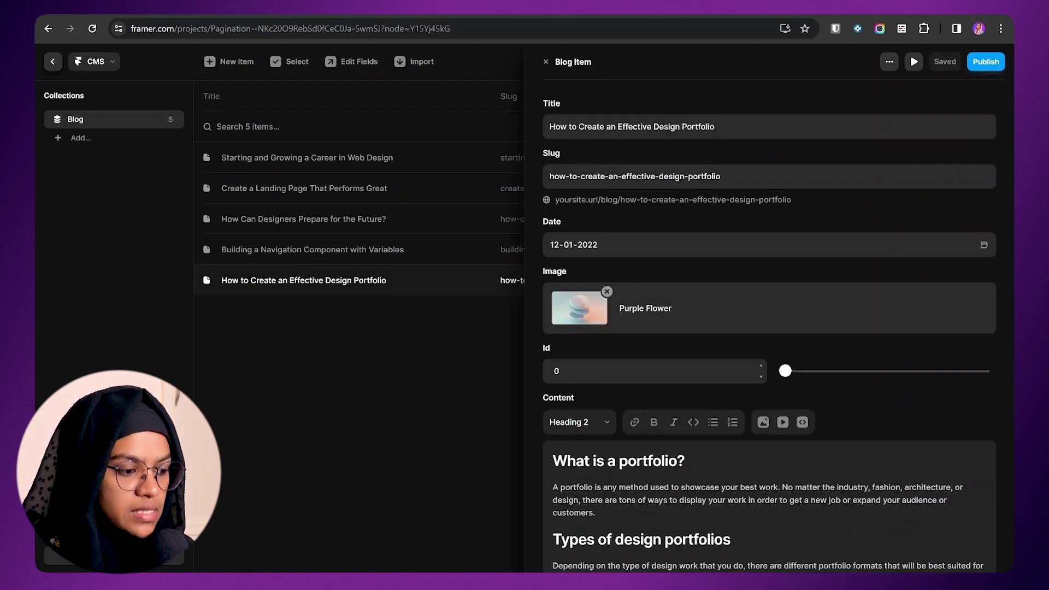
pyautogui.click(413, 251)
pyautogui.click(601, 372)
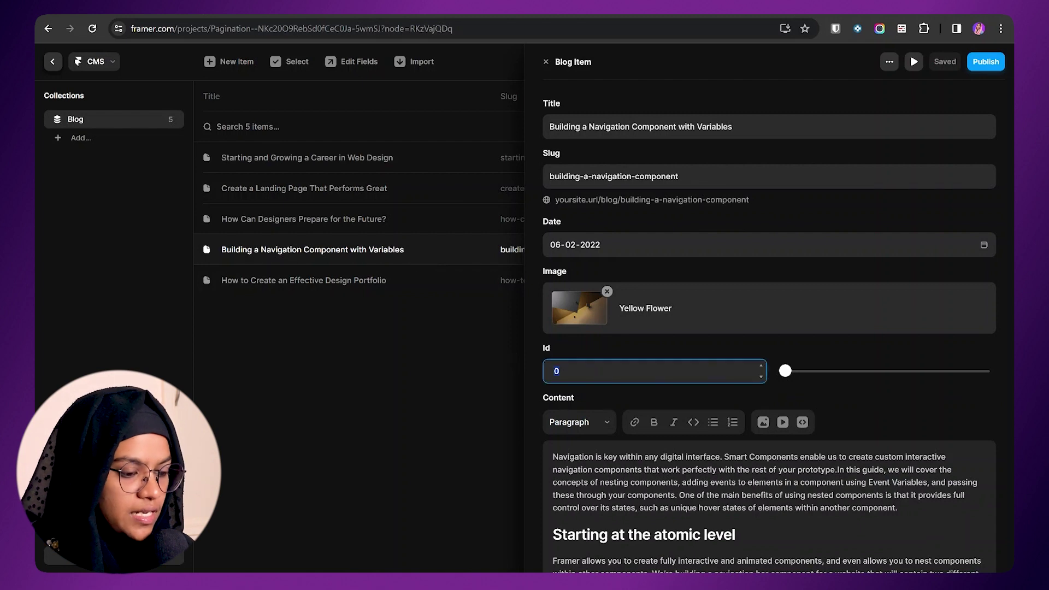
pyautogui.write('1')
pyautogui.click(427, 231)
pyautogui.click(399, 188)
pyautogui.click(391, 164)
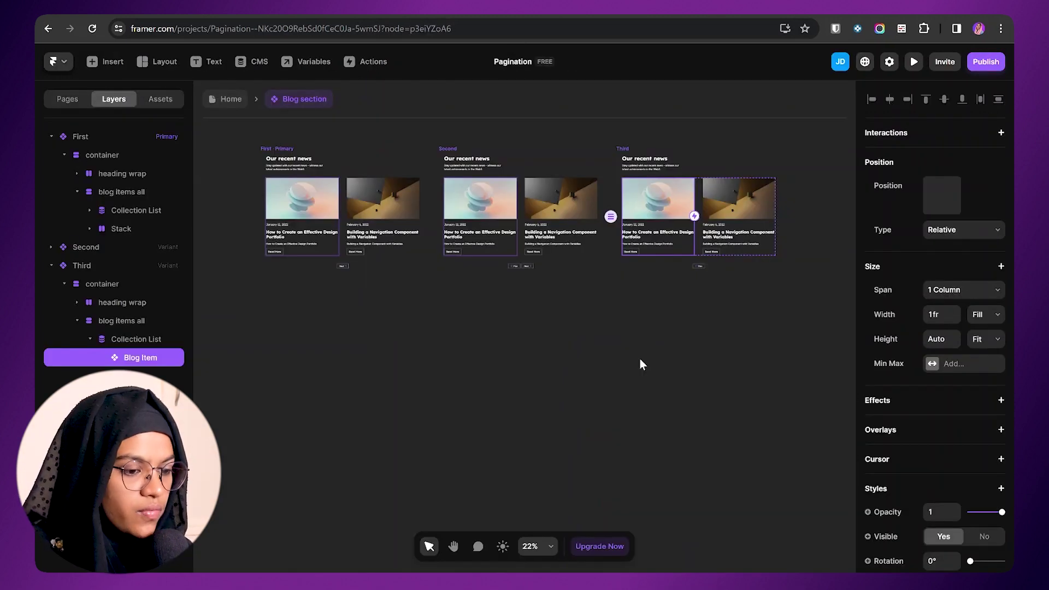
# Add a CMS start offset of 0 to the First variant's Collection List and compare its posts with the Ids in the Blog collection.
pyautogui.click(346, 239)
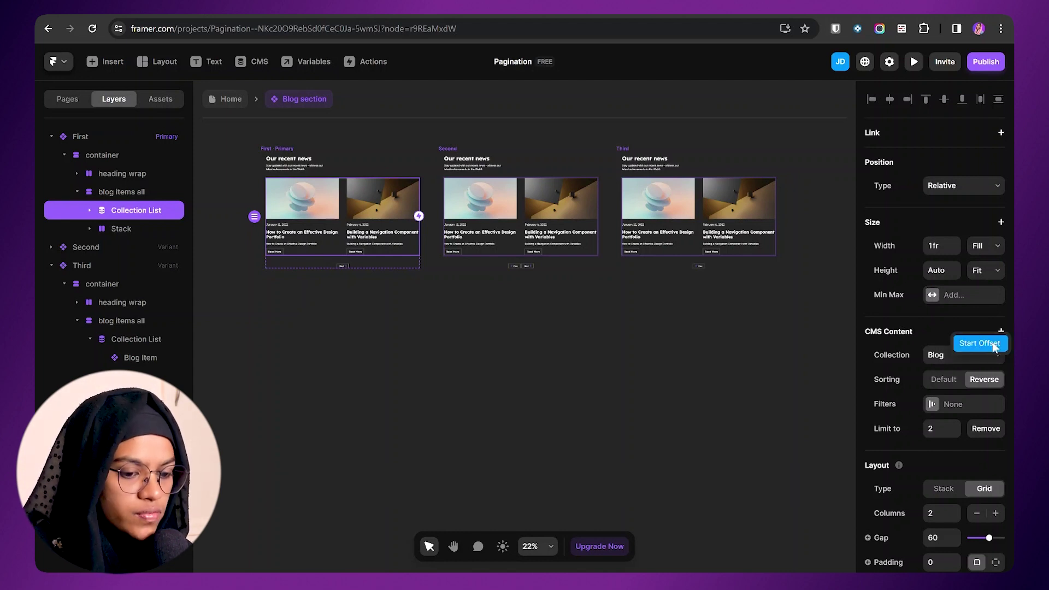
pyautogui.click(995, 345)
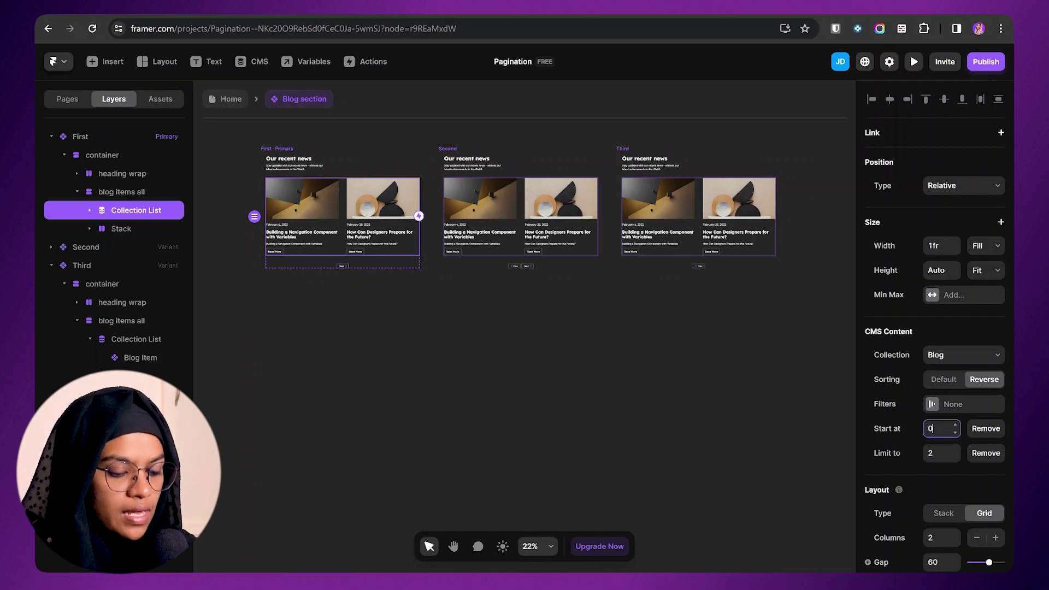
pyautogui.click(251, 62)
pyautogui.click(406, 284)
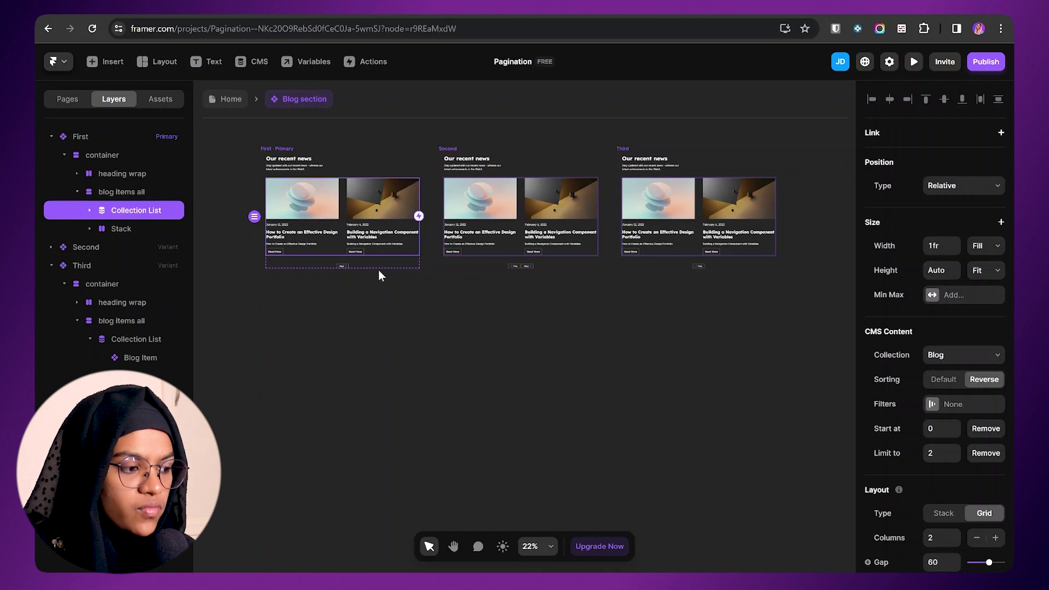
pyautogui.doubleClick(315, 248)
pyautogui.scroll(5, 306, 247)
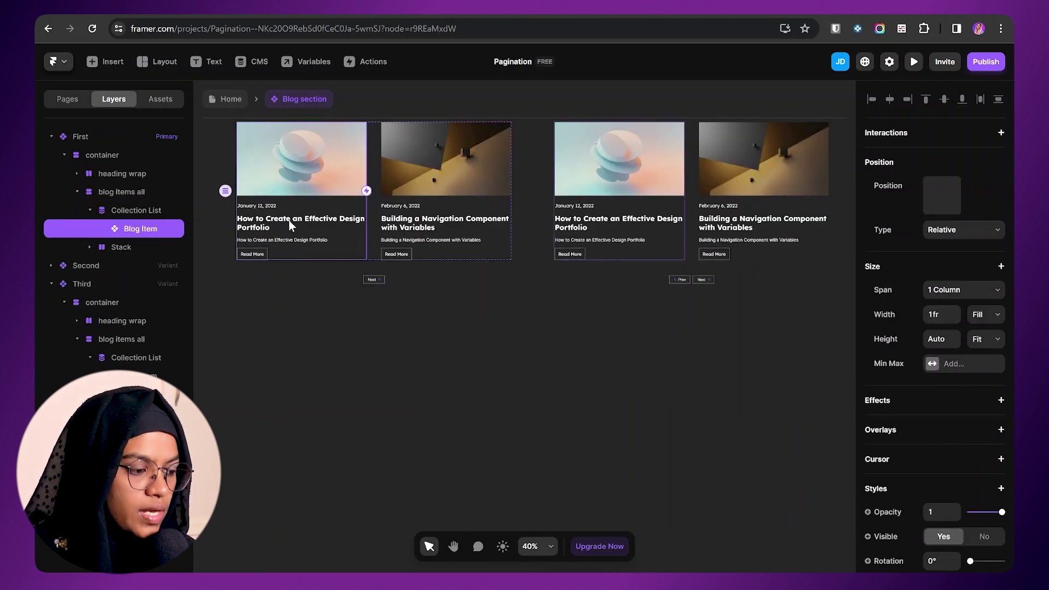
pyautogui.click(255, 61)
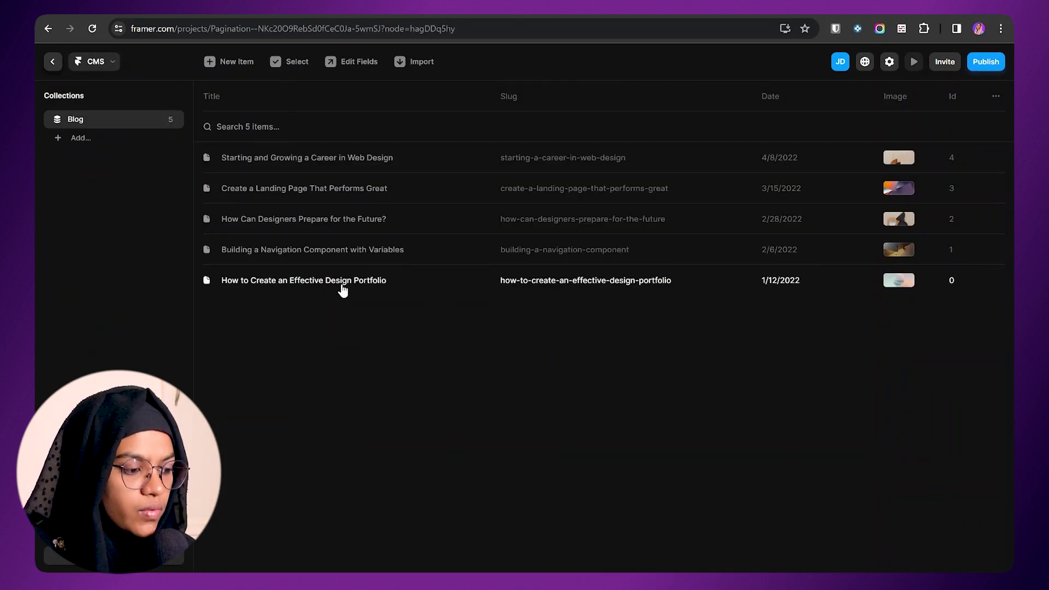
pyautogui.click(52, 61)
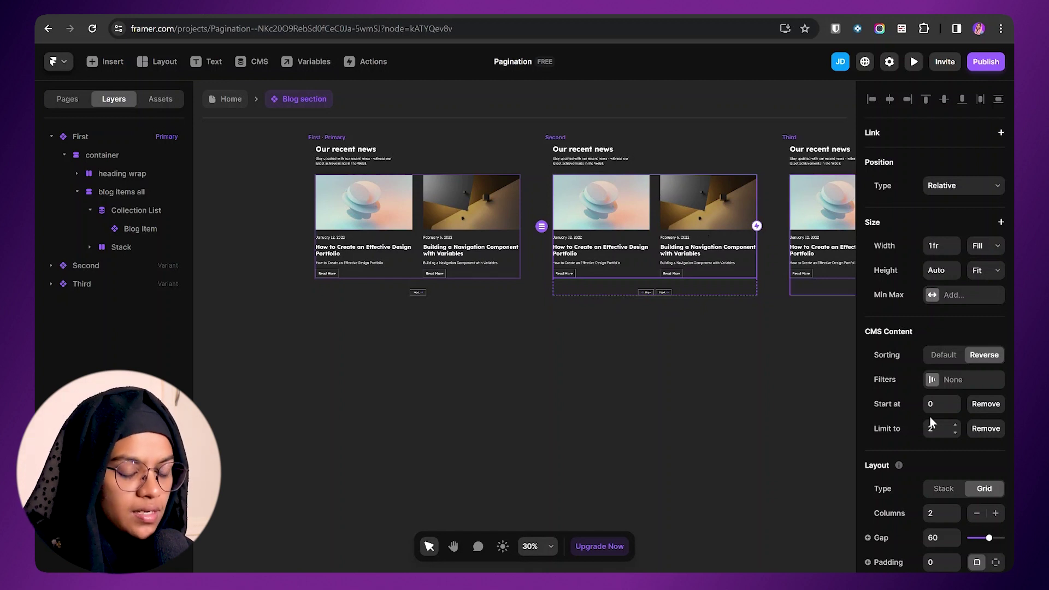
# Set the start offset of the Second variant's Collection List to 2 and check the matching item Id in the CMS.
pyautogui.click(938, 404)
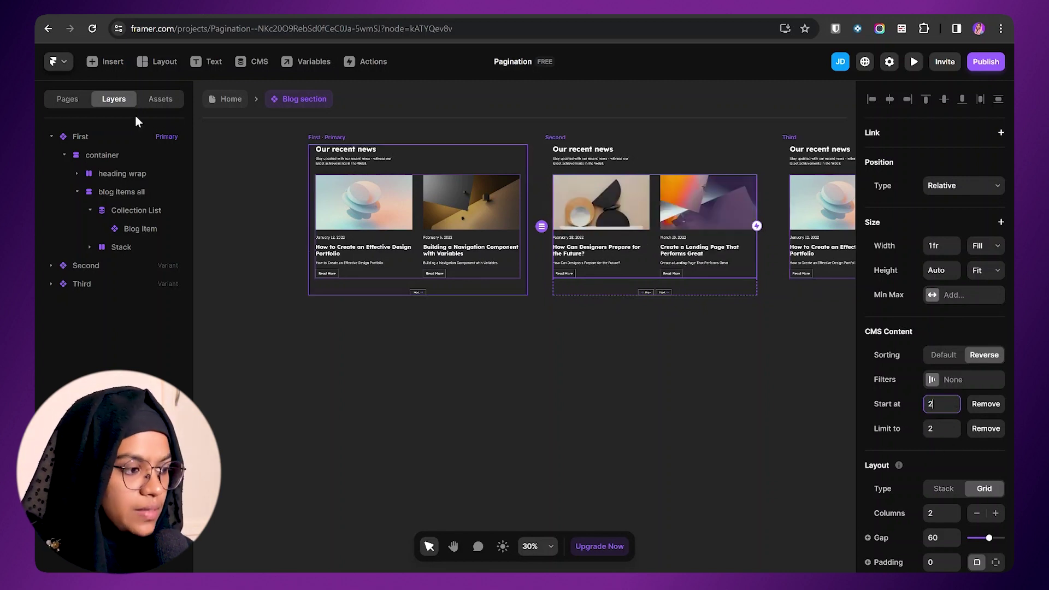
pyautogui.click(252, 61)
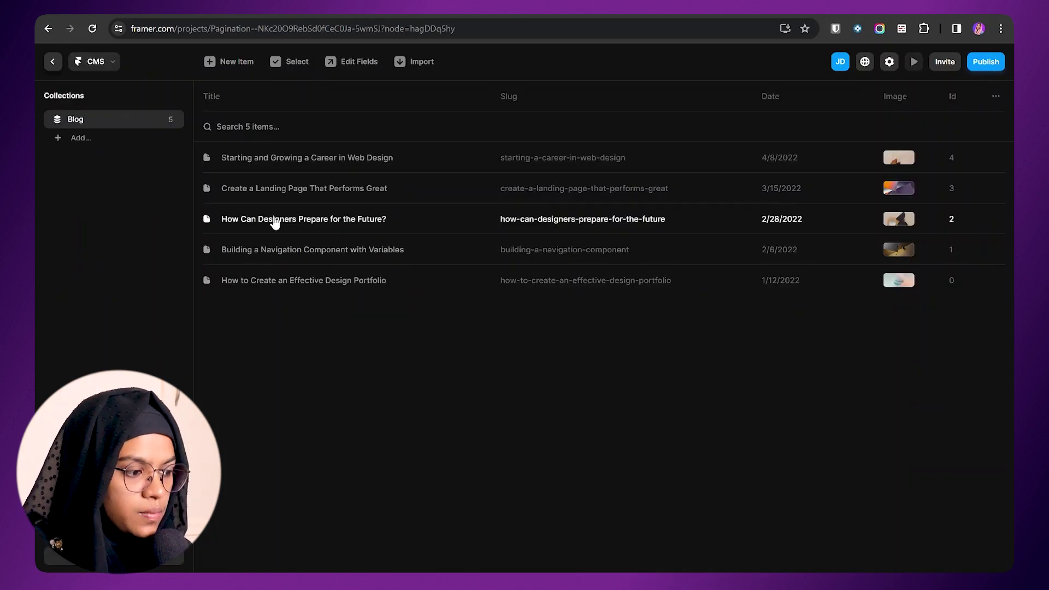
pyautogui.click(276, 221)
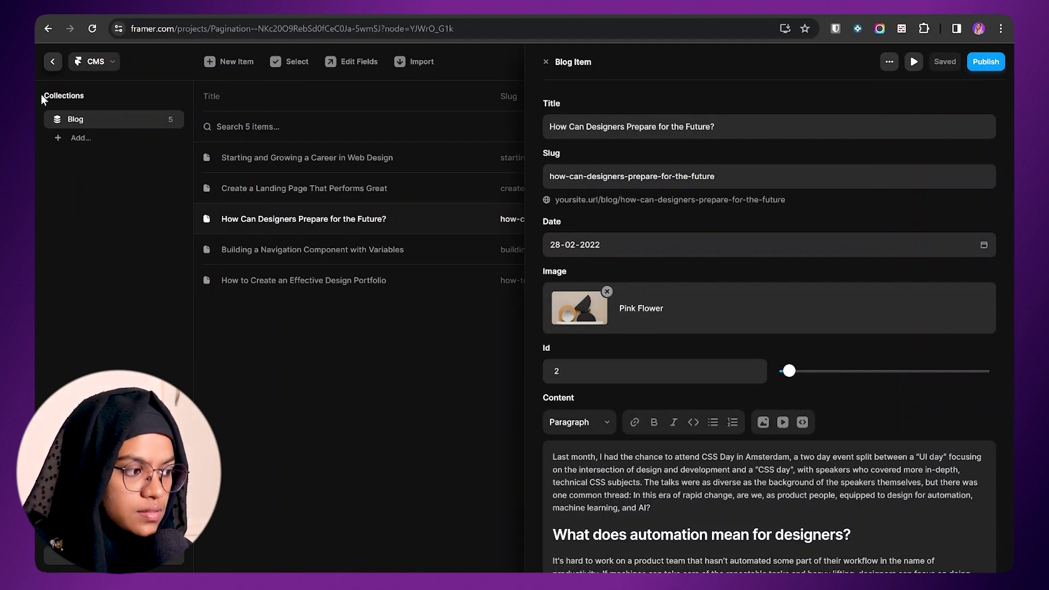
pyautogui.click(52, 61)
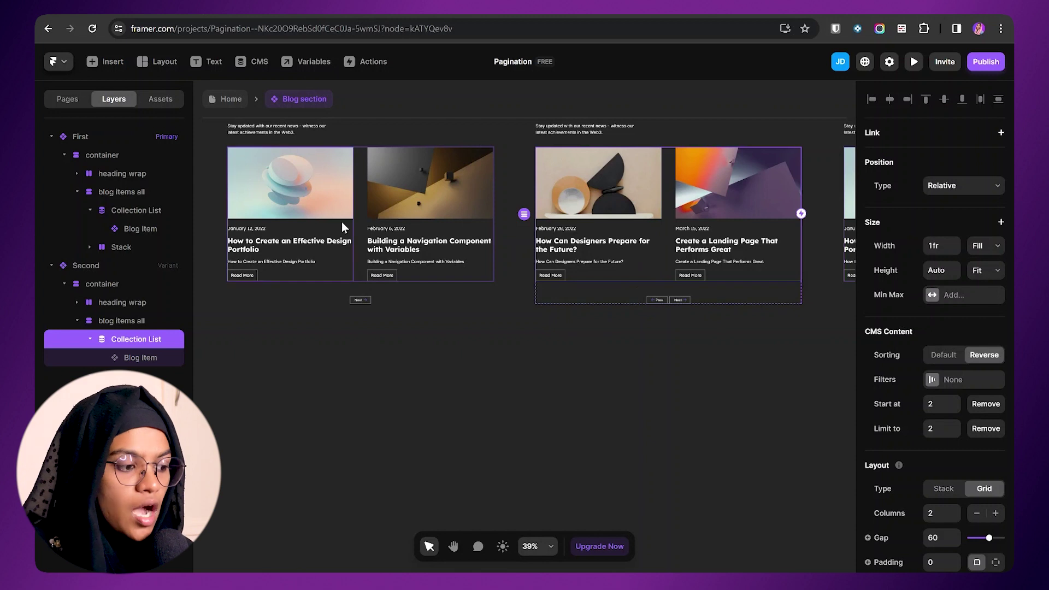
# Try Default sorting on the First variant's Collection List, switch it back to Reverse and review the Blog collection.
pyautogui.click(357, 229)
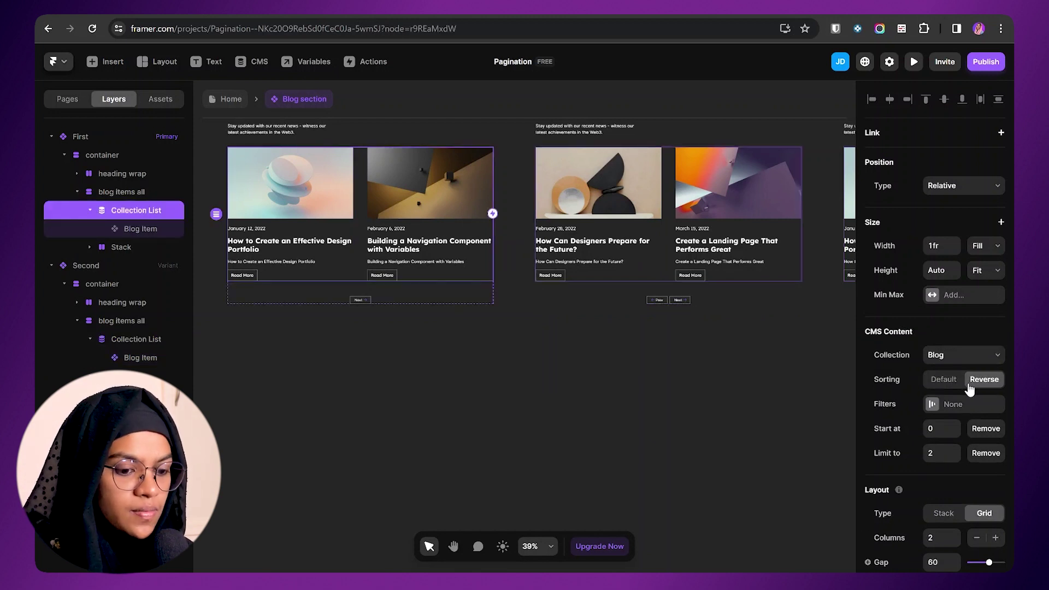
pyautogui.click(947, 382)
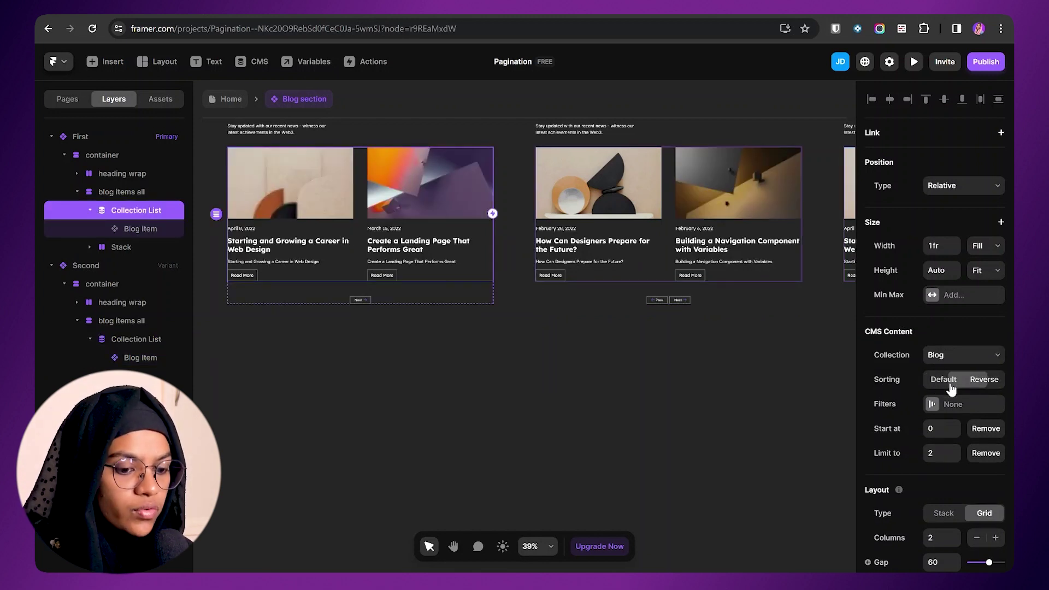
pyautogui.click(981, 382)
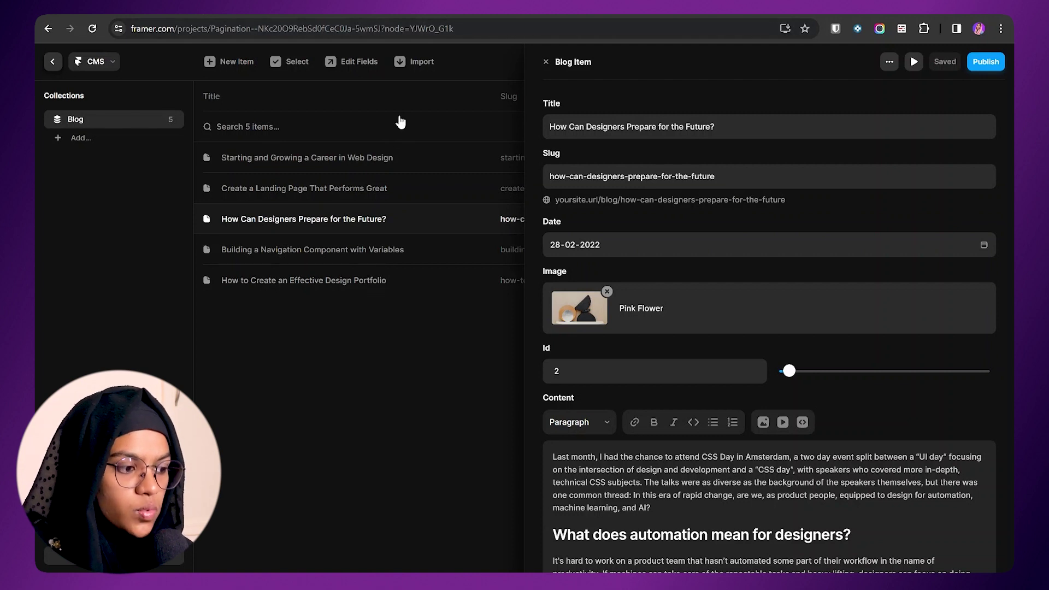
pyautogui.click(53, 61)
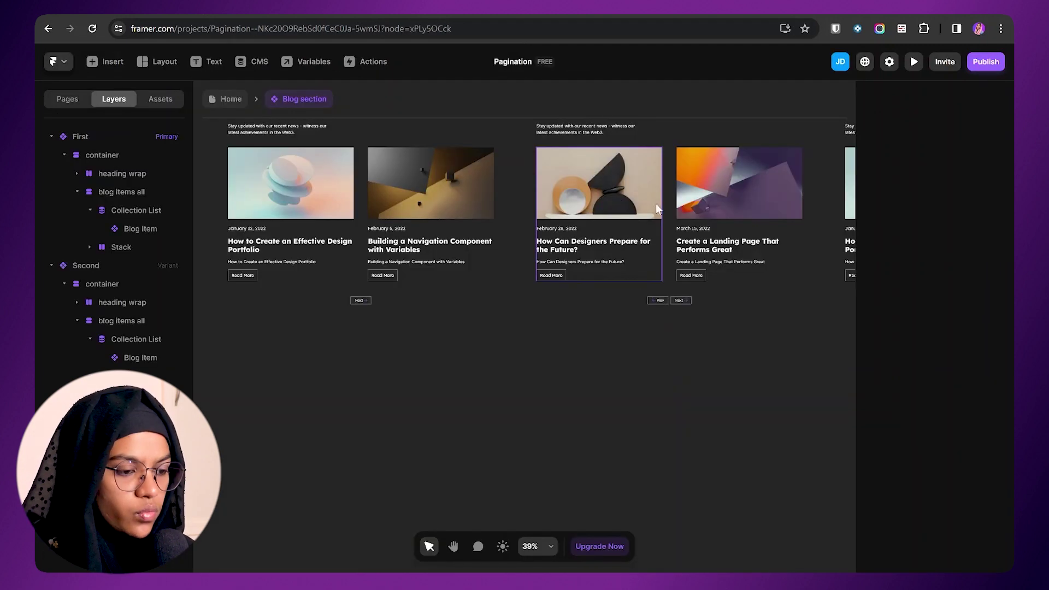
# Set the start offset of the Third variant's Collection List to 4 and check the remaining post in the Blog collection.
pyautogui.click(683, 222)
pyautogui.click(706, 350)
pyautogui.hscroll(7, 602, 415)
pyautogui.scroll(1, 601, 415)
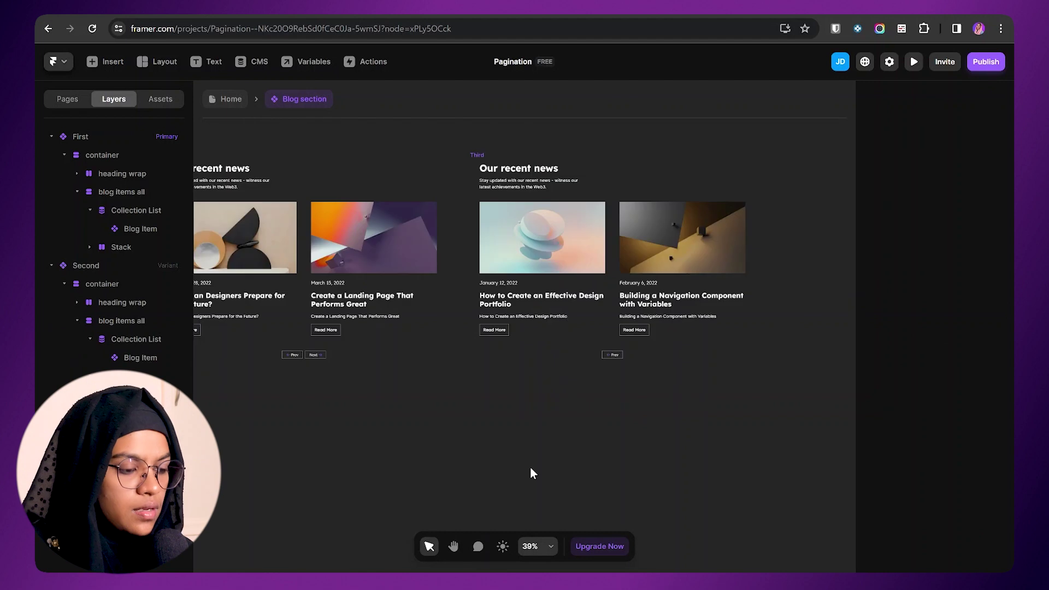
pyautogui.click(51, 266)
pyautogui.click(73, 286)
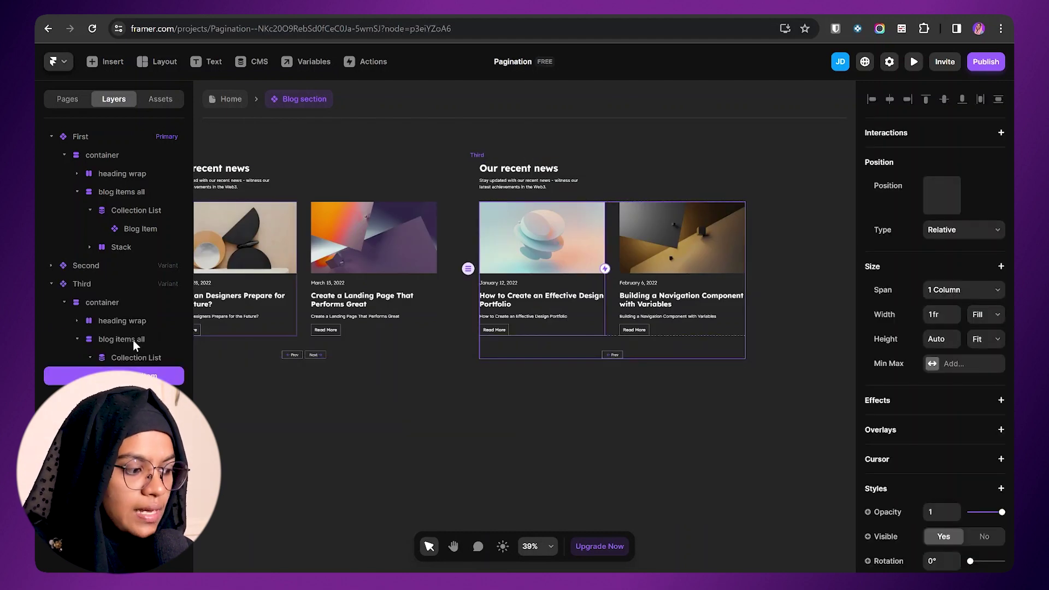
pyautogui.click(137, 357)
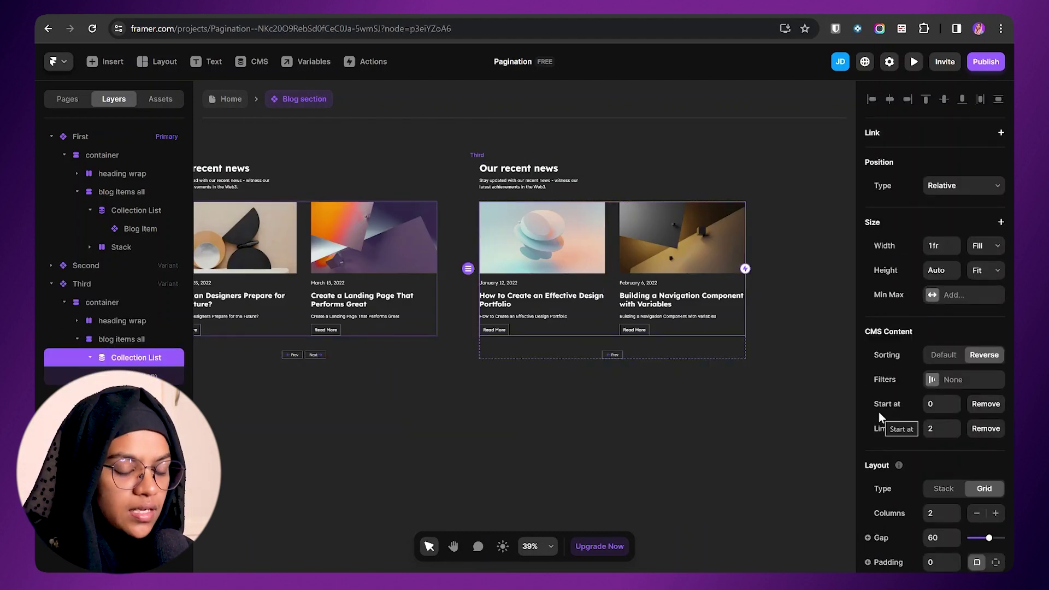
pyautogui.moveTo(916, 408); pyautogui.dragTo(969, 430)
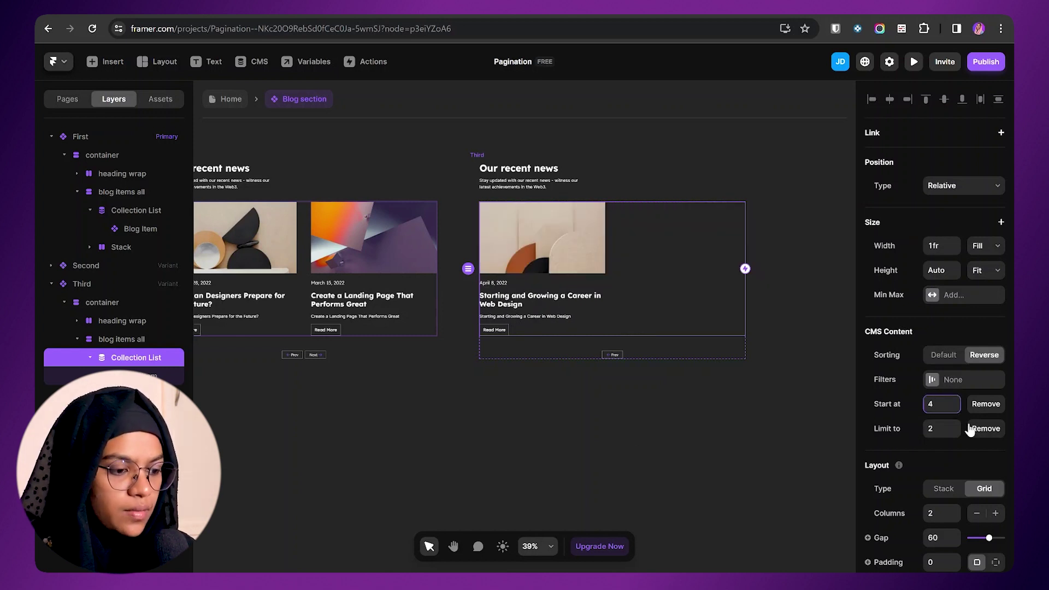
pyautogui.click(641, 449)
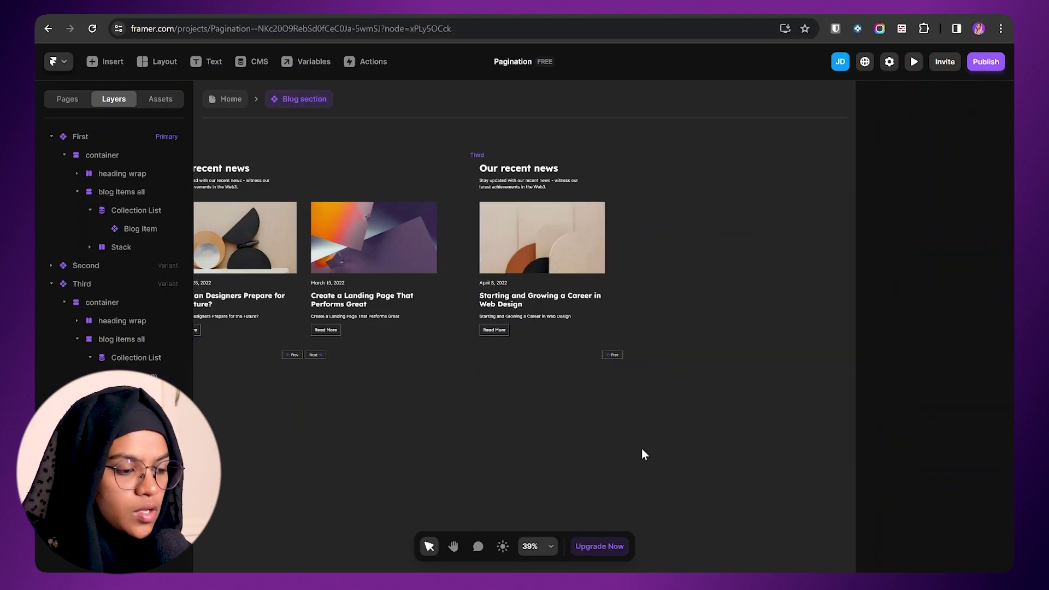
pyautogui.click(650, 288)
pyautogui.click(240, 62)
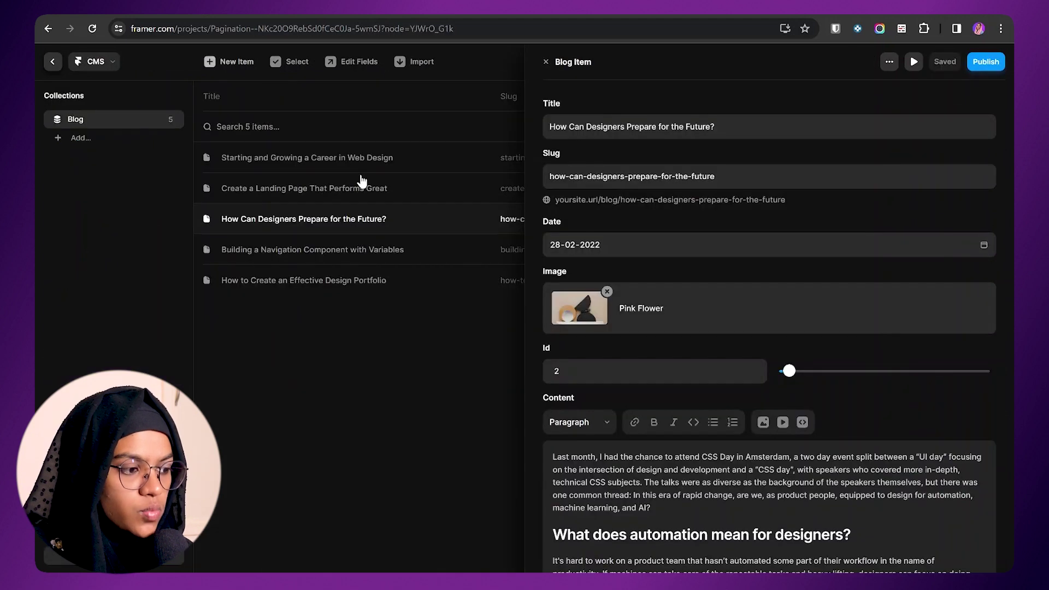
pyautogui.click(52, 61)
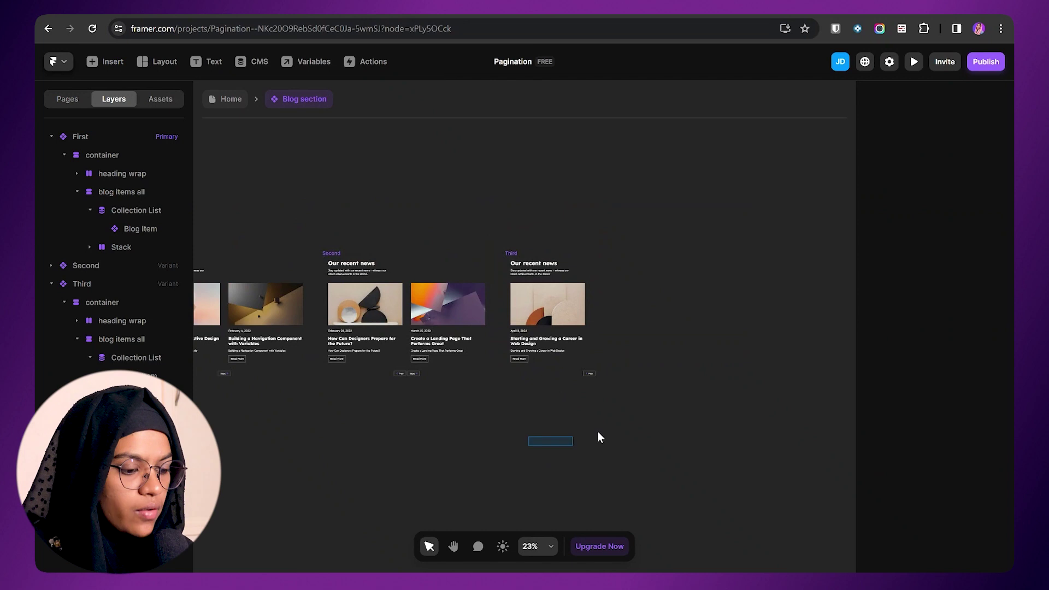
# Connect the Next button in the First variant to the Second variant with a tap interaction.
pyautogui.click(454, 546)
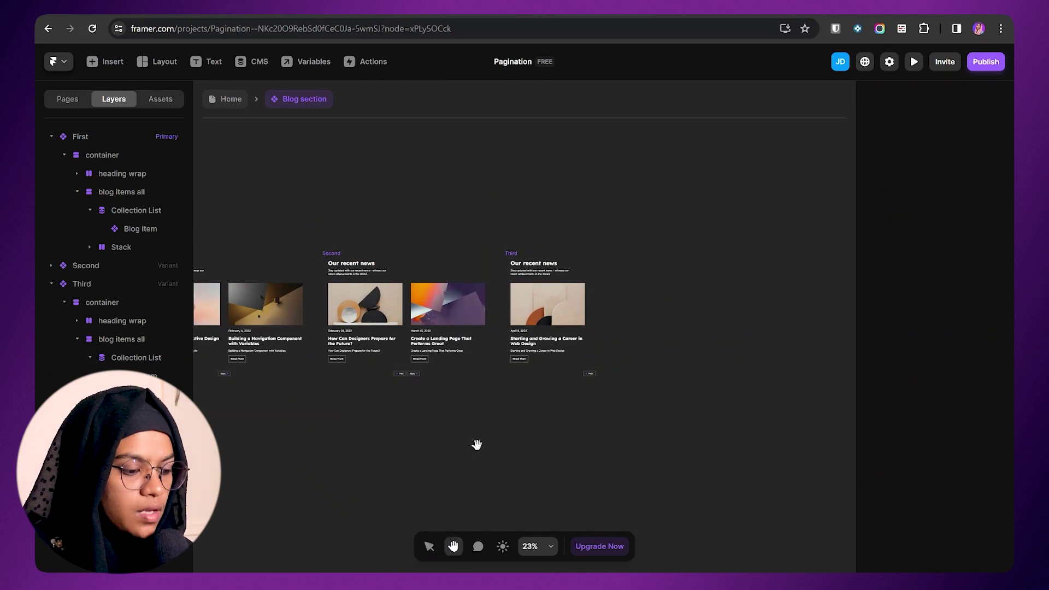
pyautogui.click(429, 547)
pyautogui.scroll(2, 411, 300)
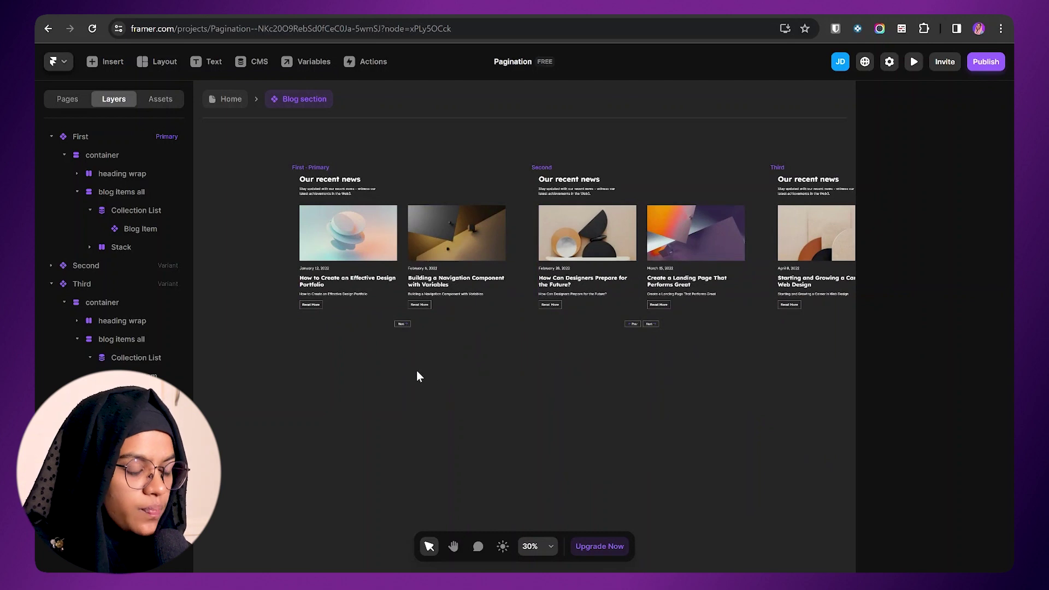
pyautogui.scroll(5, 405, 328)
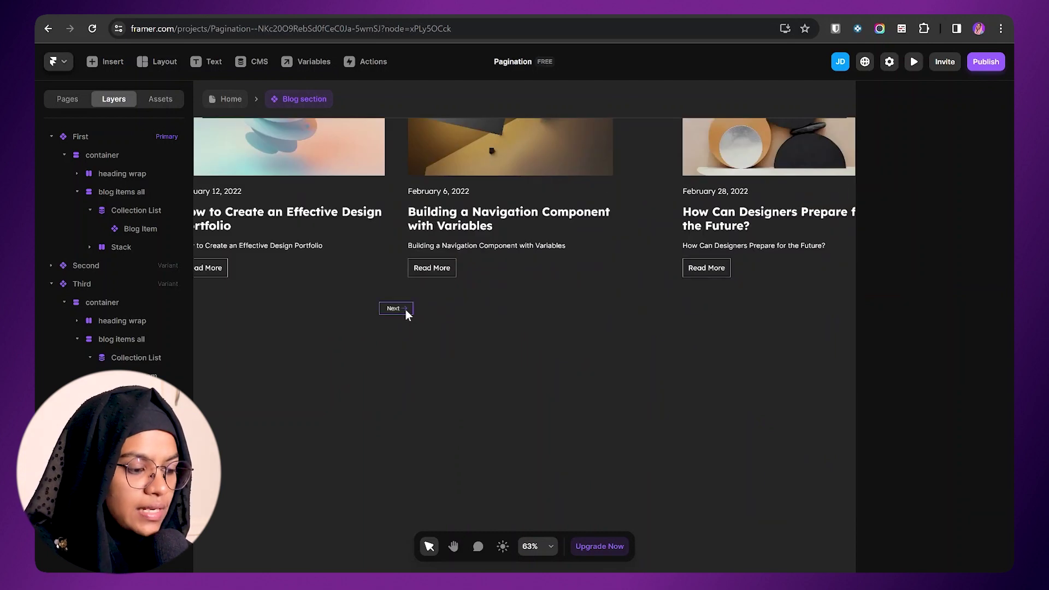
pyautogui.click(405, 309)
pyautogui.scroll(2, 409, 317)
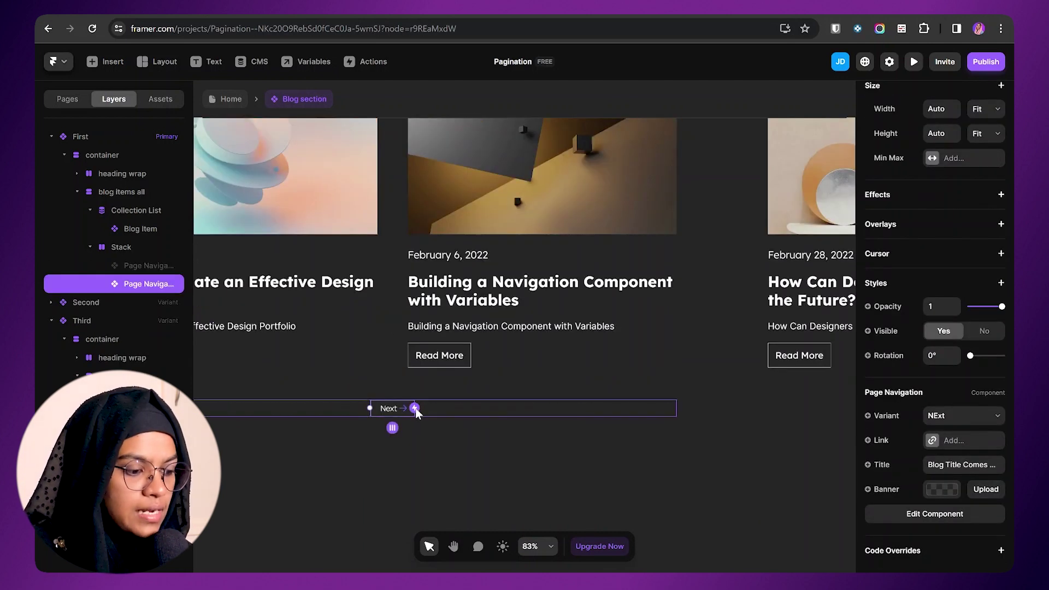
pyautogui.moveTo(415, 408); pyautogui.dragTo(606, 407)
pyautogui.moveTo(701, 363); pyautogui.dragTo(777, 238)
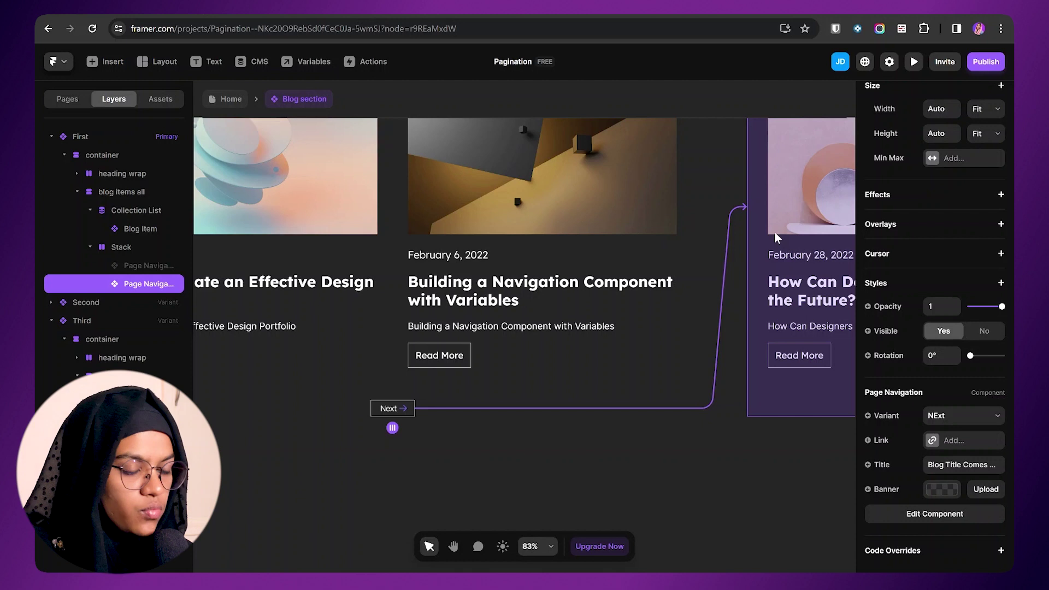
pyautogui.moveTo(777, 238); pyautogui.dragTo(777, 239)
pyautogui.scroll(-5, 296, 277)
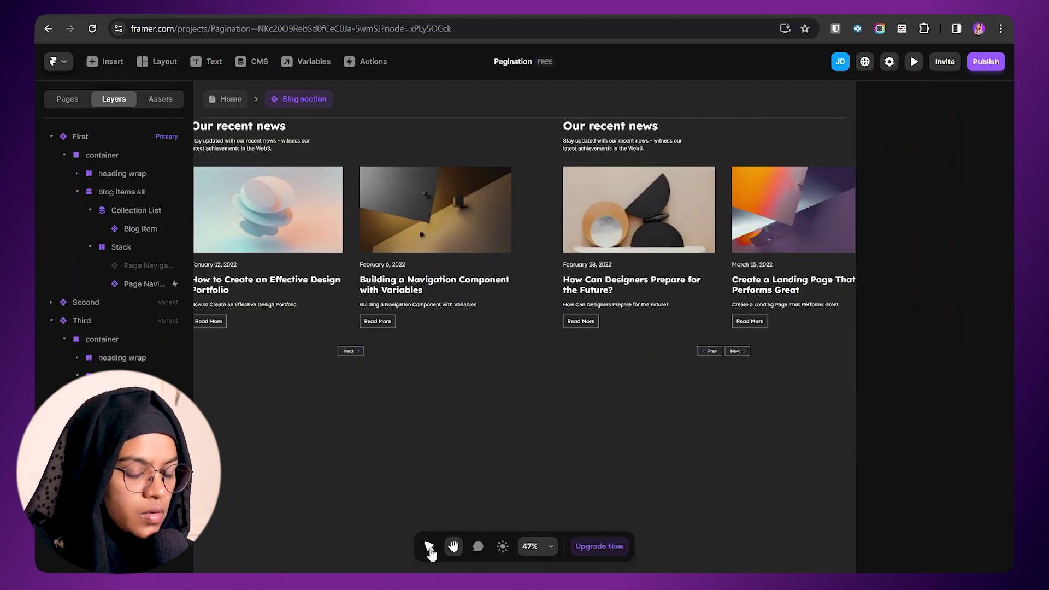
# Connect the Second variant's Prev button to the First variant and its Next button to the Third variant.
pyautogui.click(705, 353)
pyautogui.scroll(5, 705, 354)
pyautogui.moveTo(733, 425); pyautogui.dragTo(773, 390)
pyautogui.moveTo(703, 300); pyautogui.dragTo(290, 226)
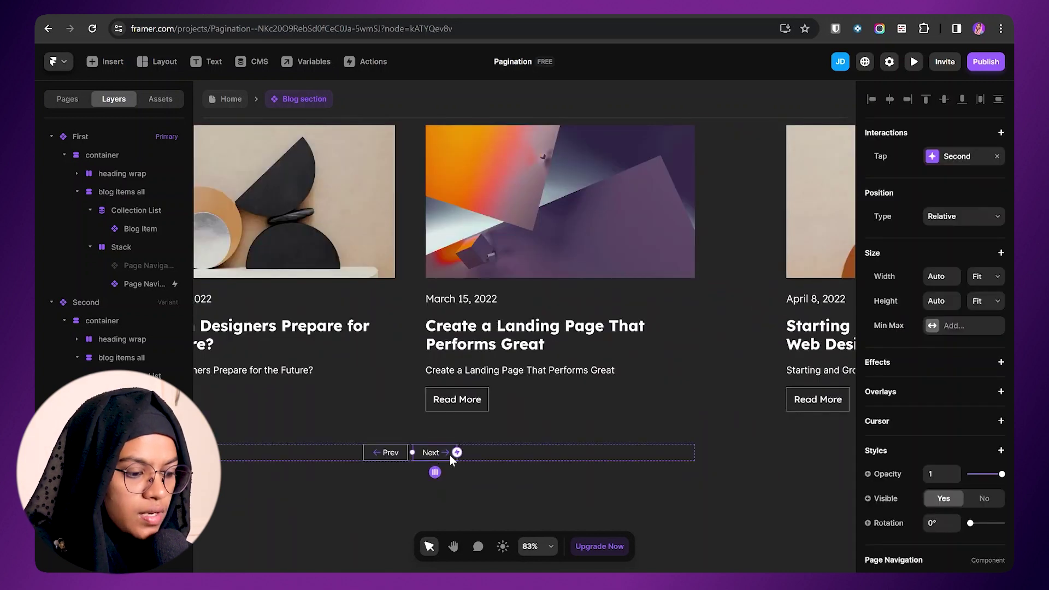
pyautogui.moveTo(458, 456); pyautogui.dragTo(789, 254)
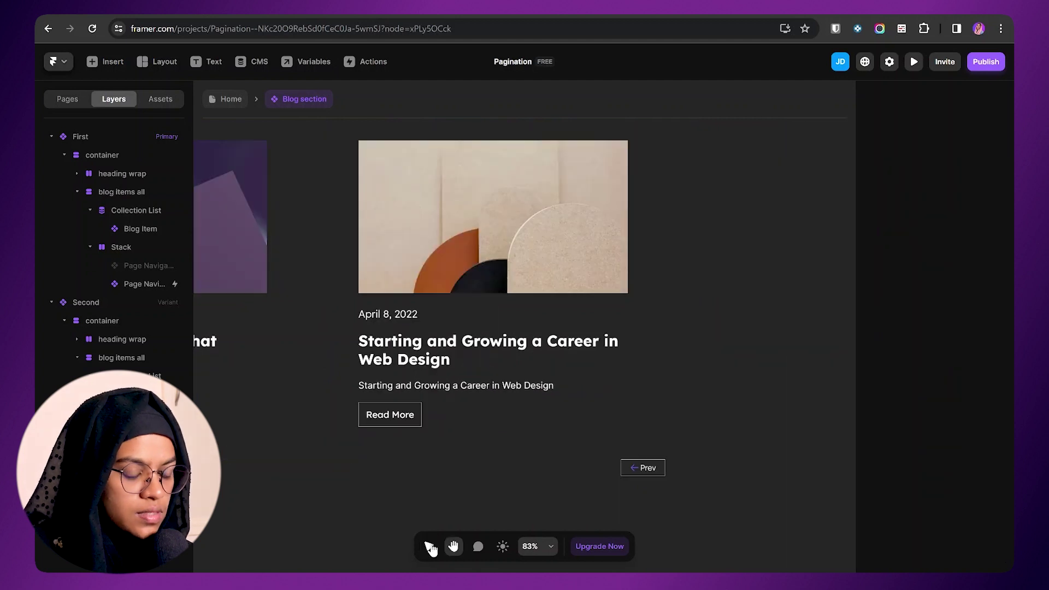
# Connect the Prev button in the Third variant to the Second variant with a tap interaction.
pyautogui.click(648, 469)
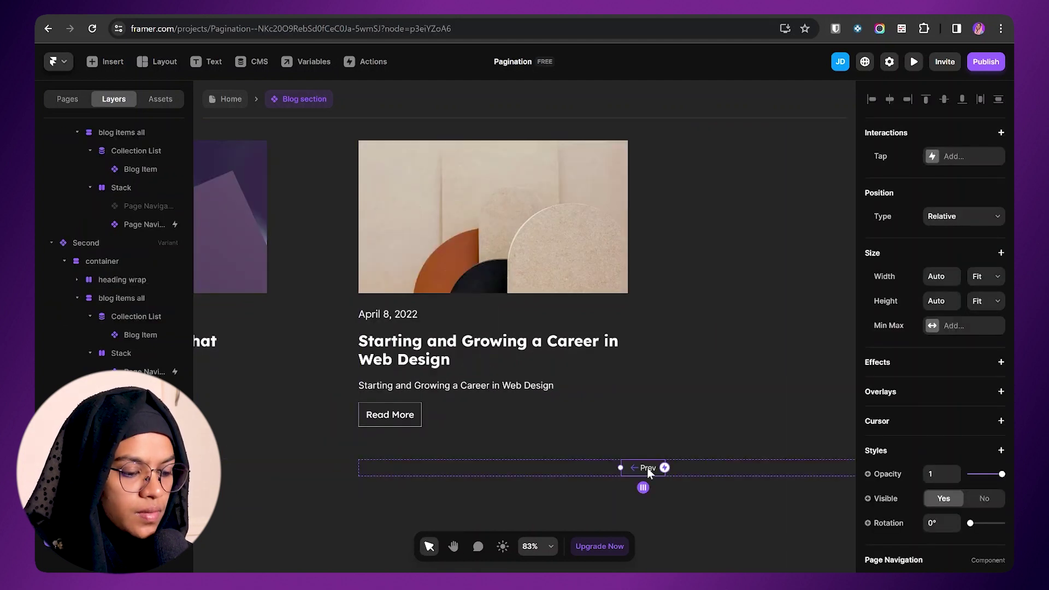
pyautogui.moveTo(664, 469); pyautogui.dragTo(270, 245)
pyautogui.scroll(-5, 665, 494)
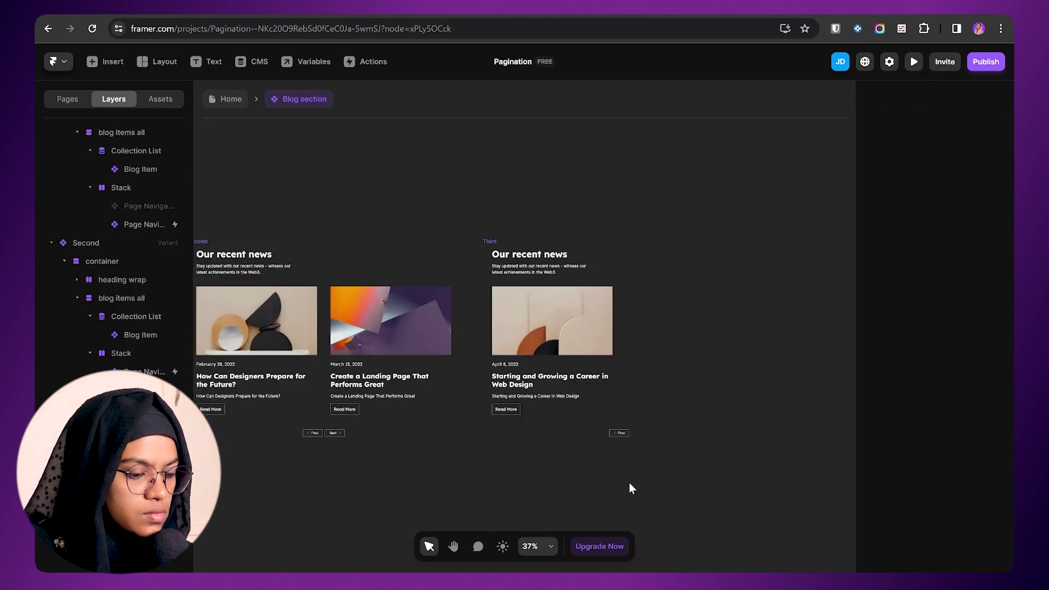
pyautogui.click(724, 418)
pyautogui.click(461, 517)
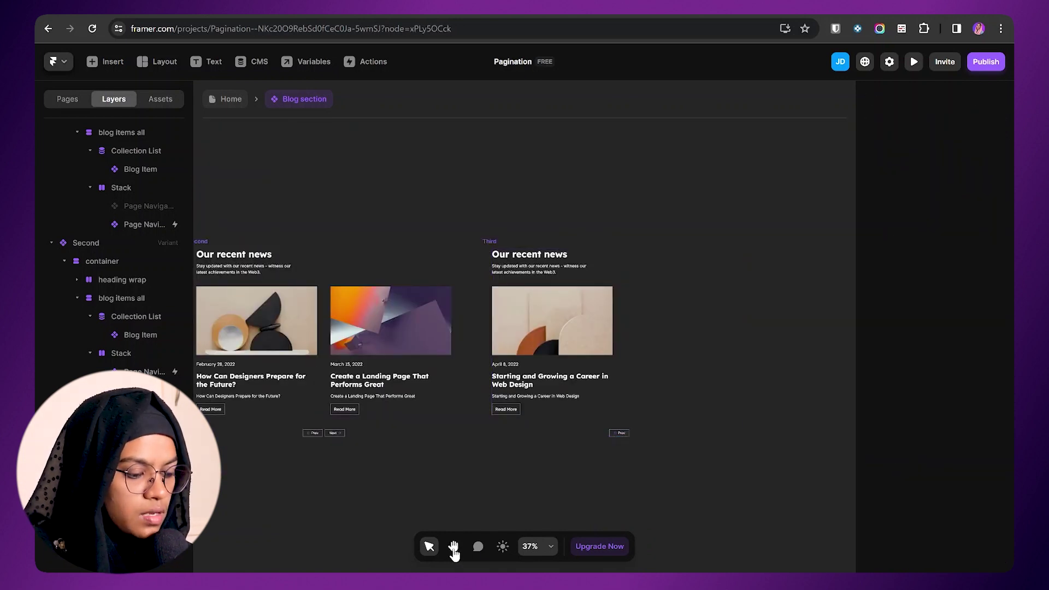
# Check the tap interaction targets of the Prev and Next buttons across the First, Second and Third variants.
pyautogui.hscroll(-5, 663, 377)
pyautogui.scroll(-3, 664, 377)
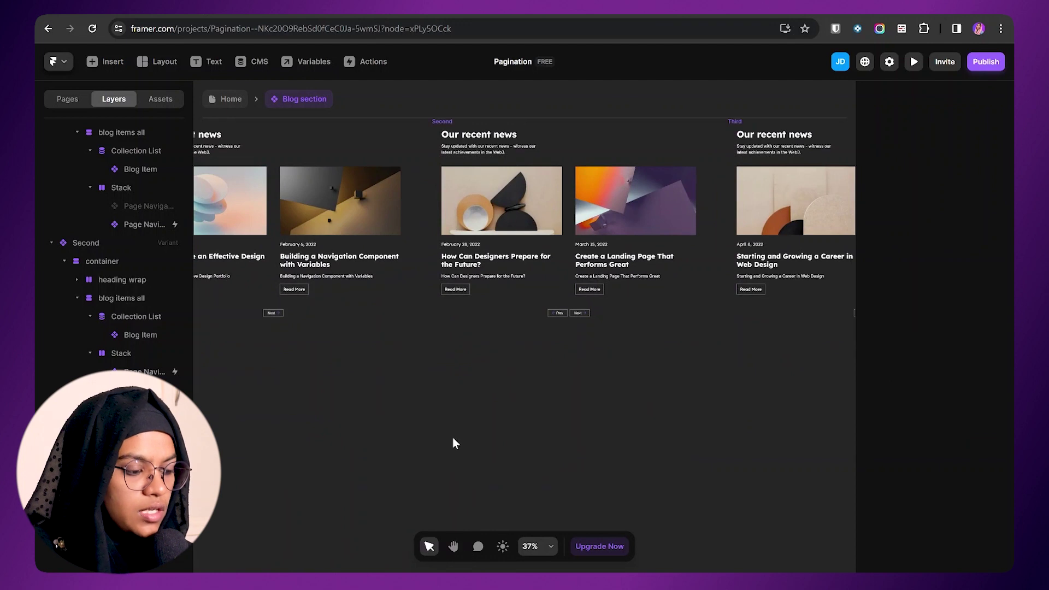
pyautogui.click(272, 314)
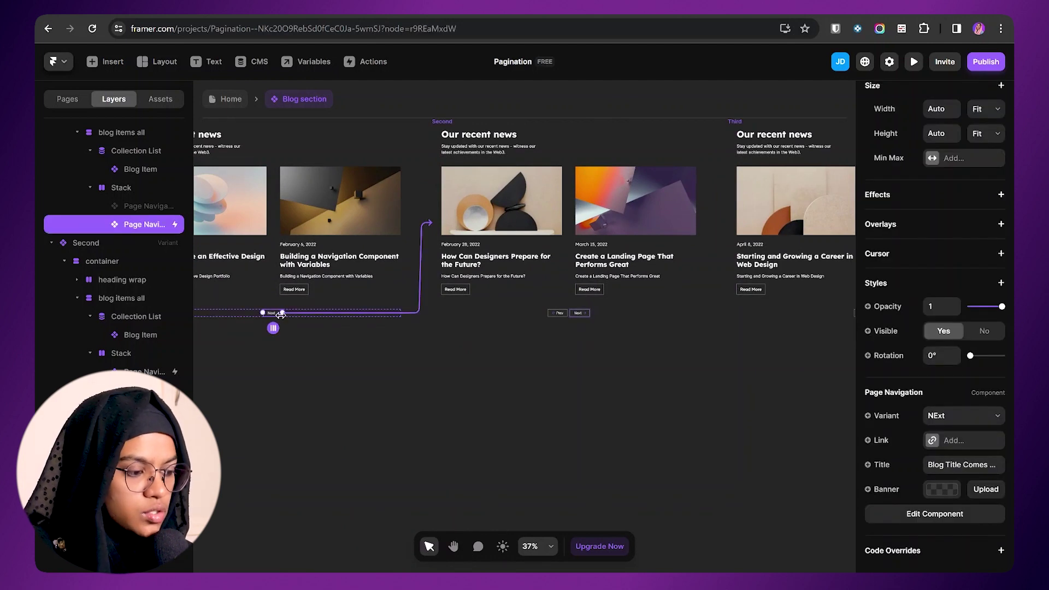
pyautogui.click(557, 313)
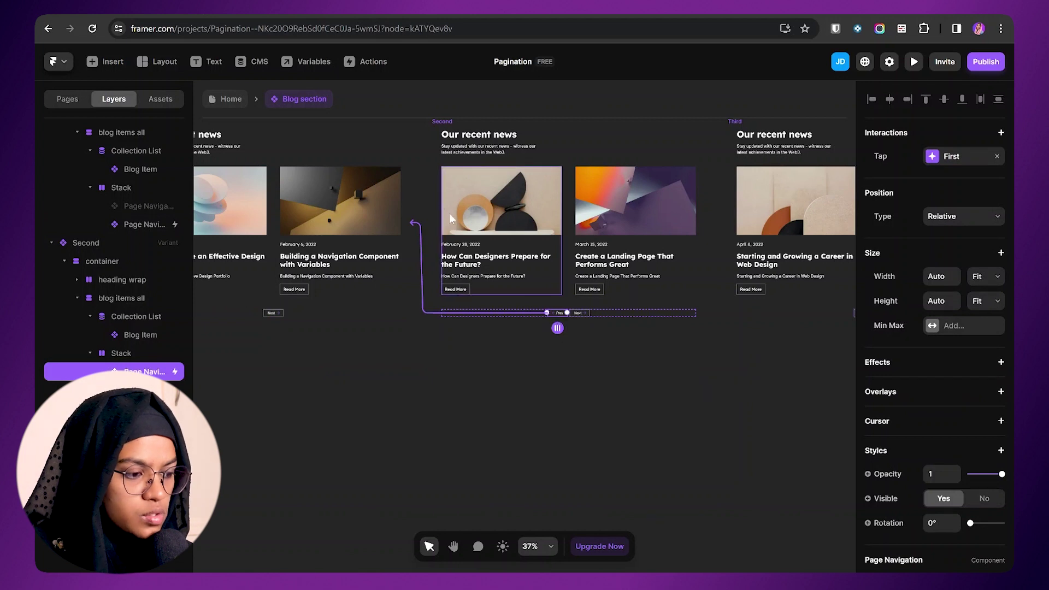
pyautogui.click(572, 336)
pyautogui.click(580, 315)
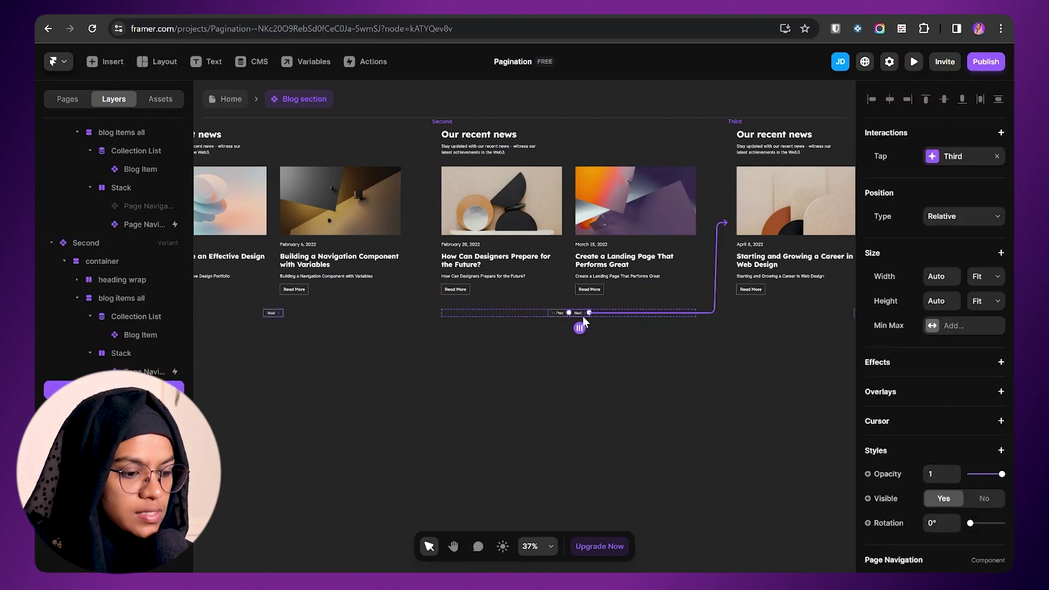
pyautogui.click(766, 349)
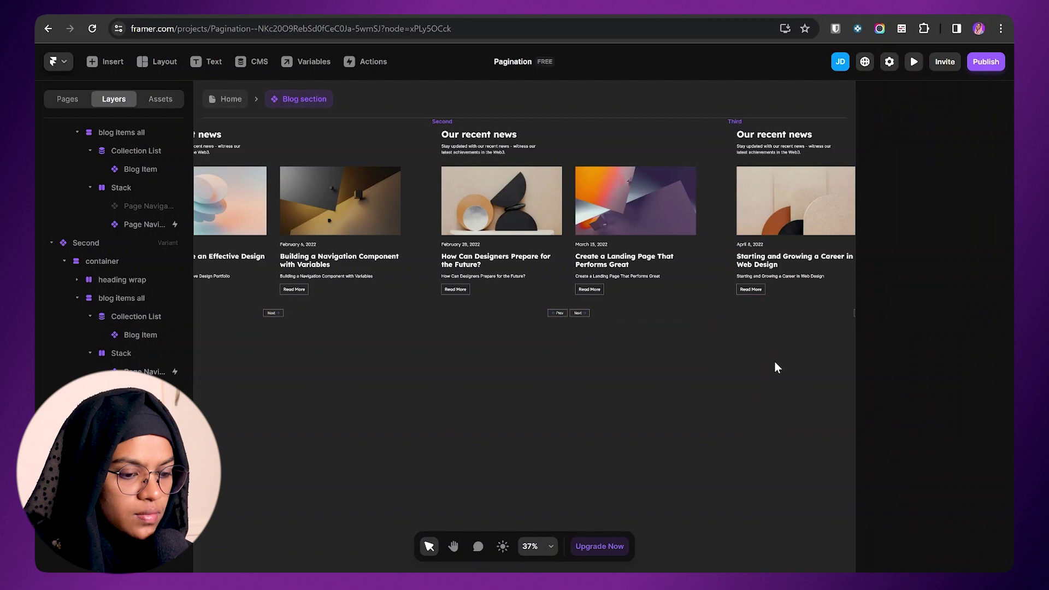
pyautogui.hscroll(3, 775, 361)
pyautogui.click(686, 316)
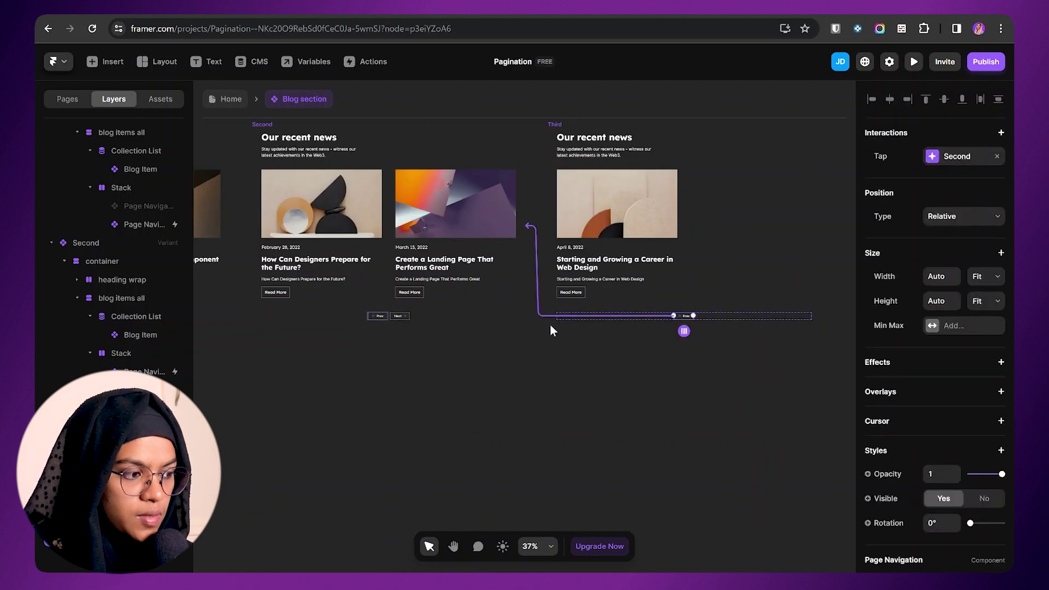
# Return to the Home page and test the blog section's Next and Prev buttons in preview, closing the preview at the end.
pyautogui.doubleClick(543, 383)
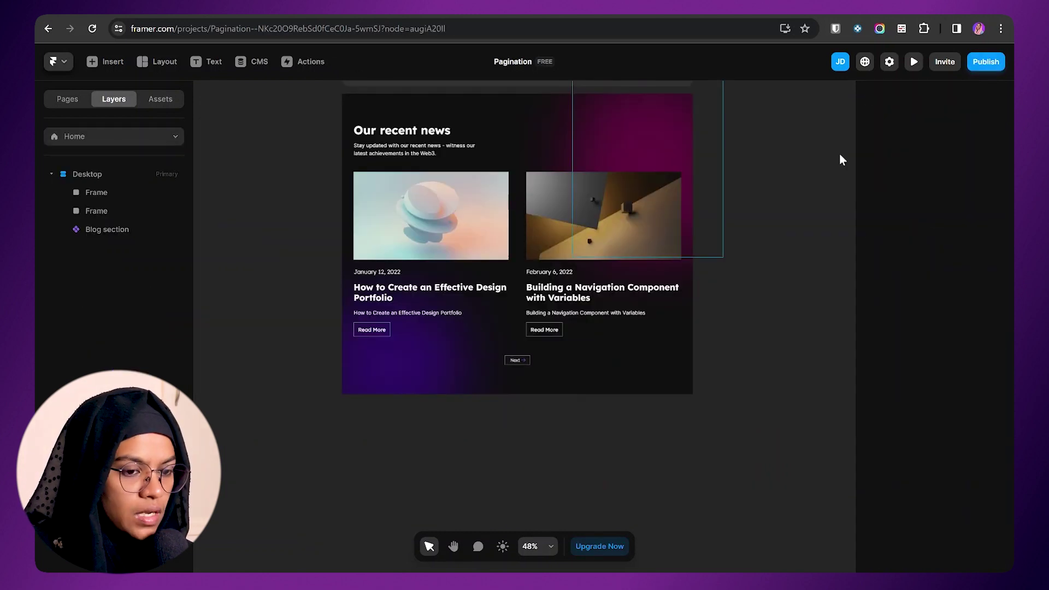
pyautogui.click(915, 62)
pyautogui.click(520, 488)
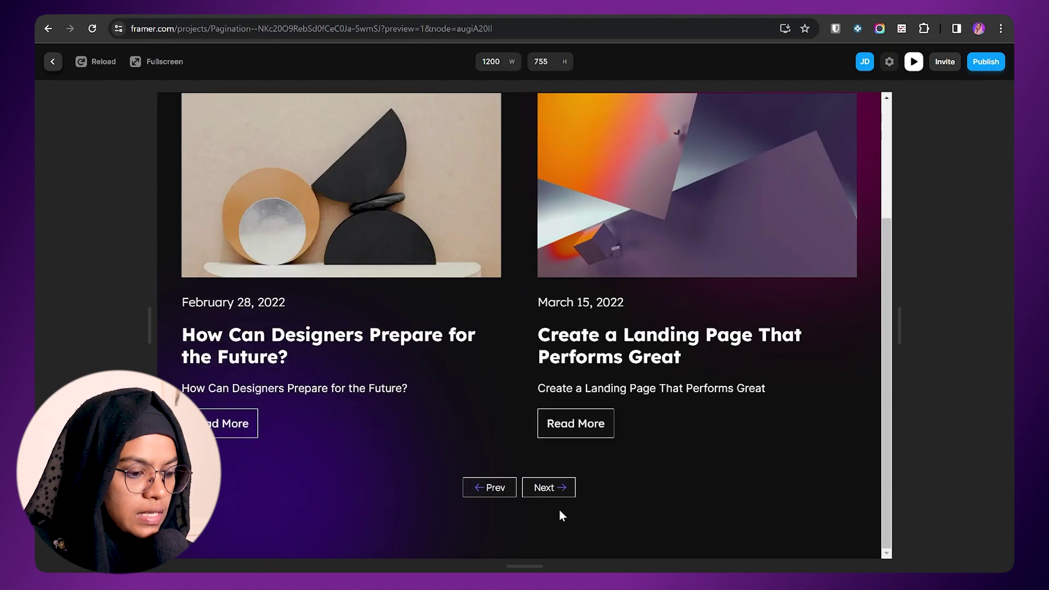
pyautogui.click(553, 490)
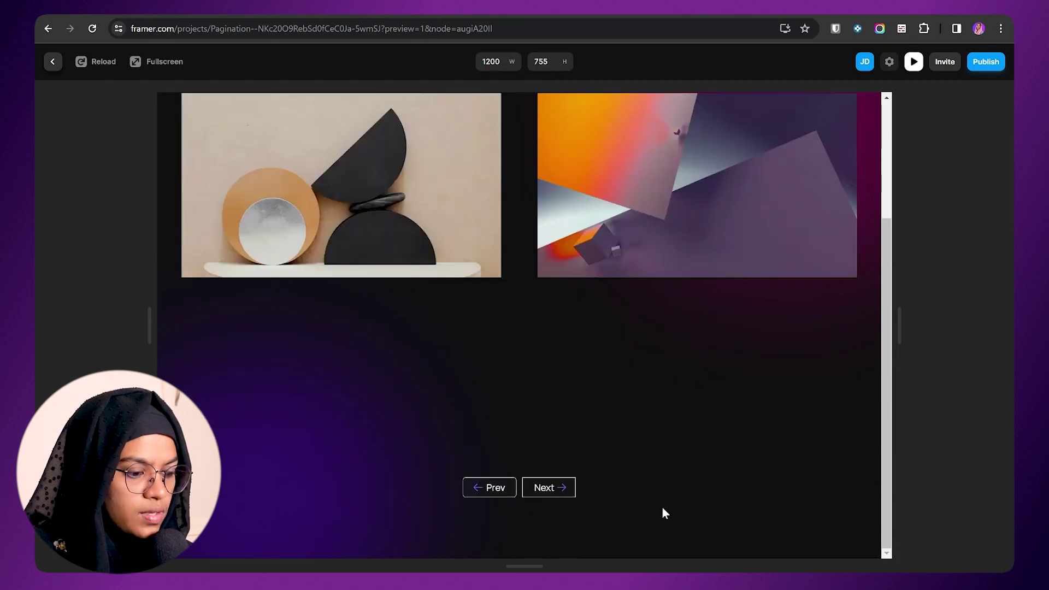
pyautogui.click(497, 491)
pyautogui.click(52, 61)
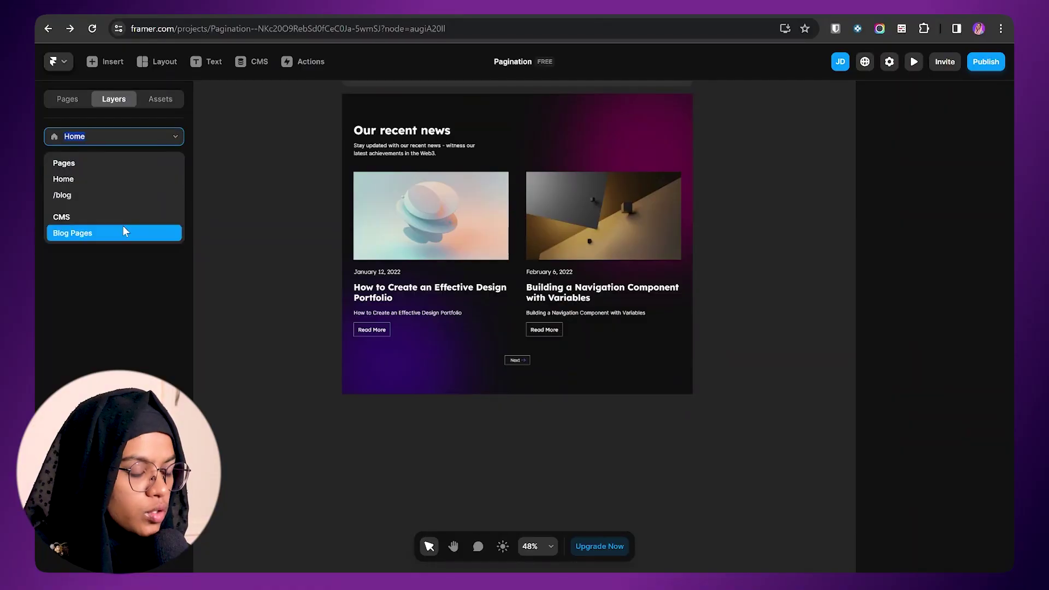
# Switch to the Blog Pages CMS template, look through the post layout and select its Desktop breakpoint.
pyautogui.click(122, 225)
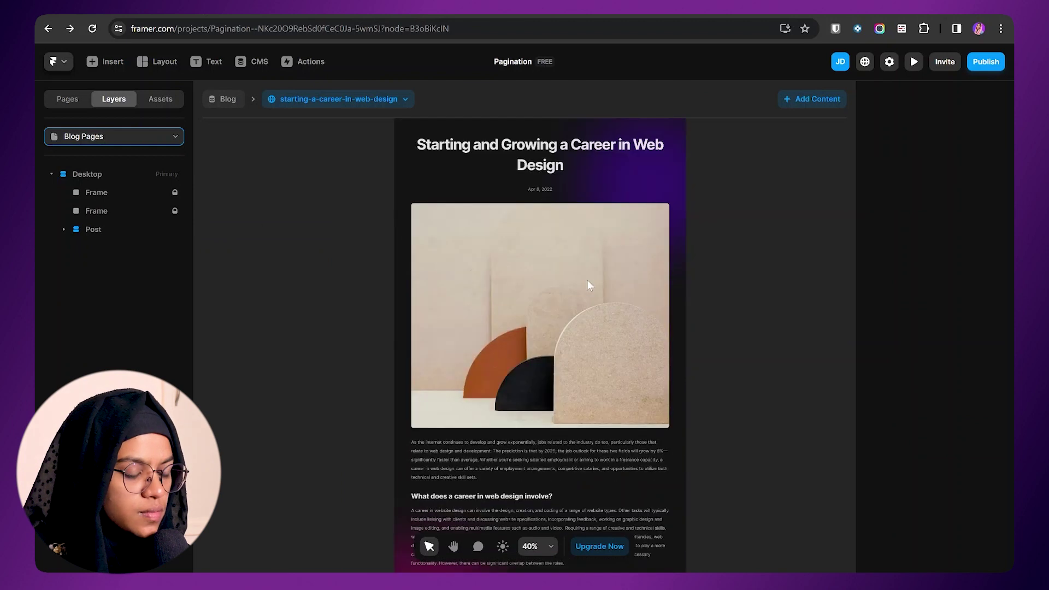
pyautogui.scroll(-5, 587, 280)
pyautogui.keyDown('ctrl'); pyautogui.scroll(-2, 595, 366); pyautogui.keyUp('ctrl')
pyautogui.scroll(-2, 595, 366)
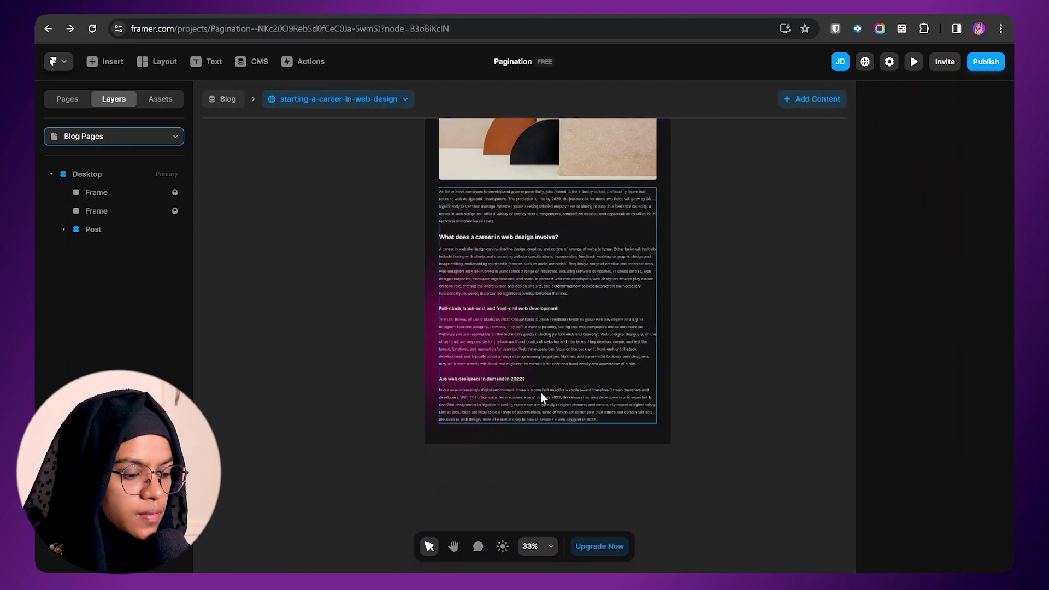
pyautogui.scroll(3, 538, 395)
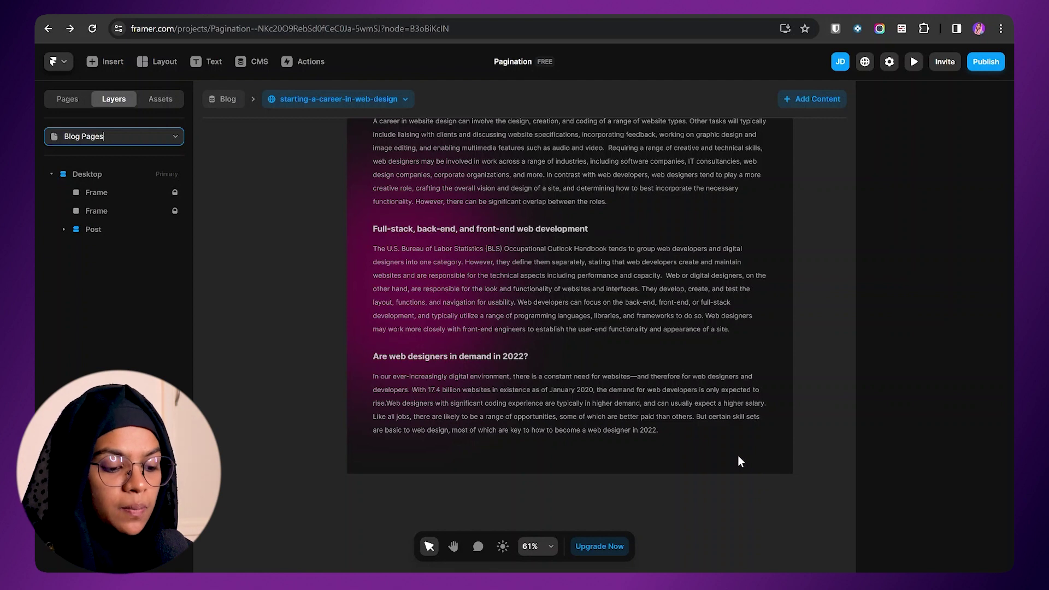
pyautogui.scroll(-5, 738, 462)
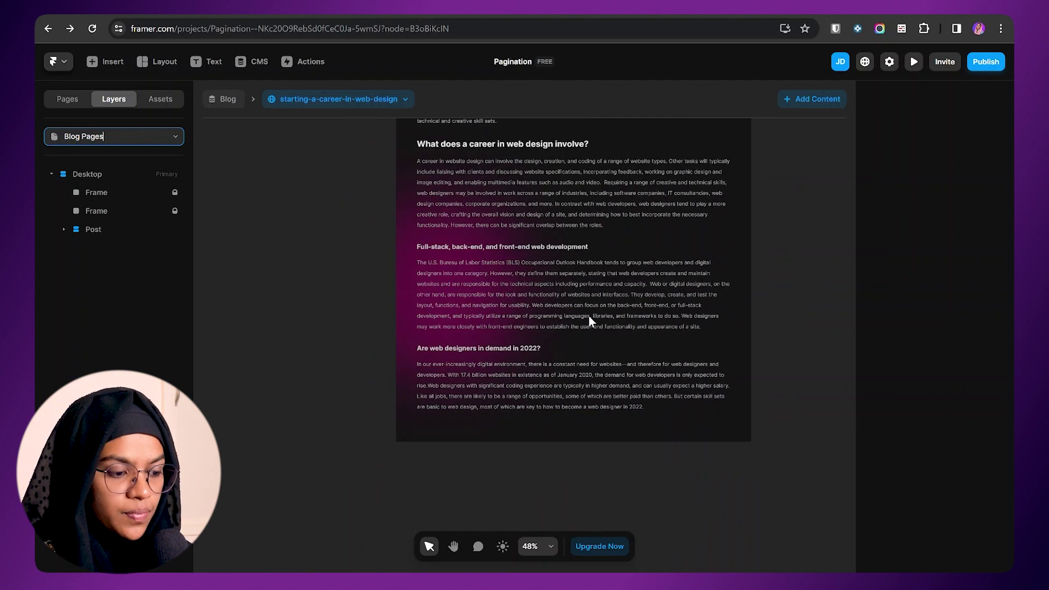
pyautogui.scroll(10, 588, 316)
pyautogui.click(512, 128)
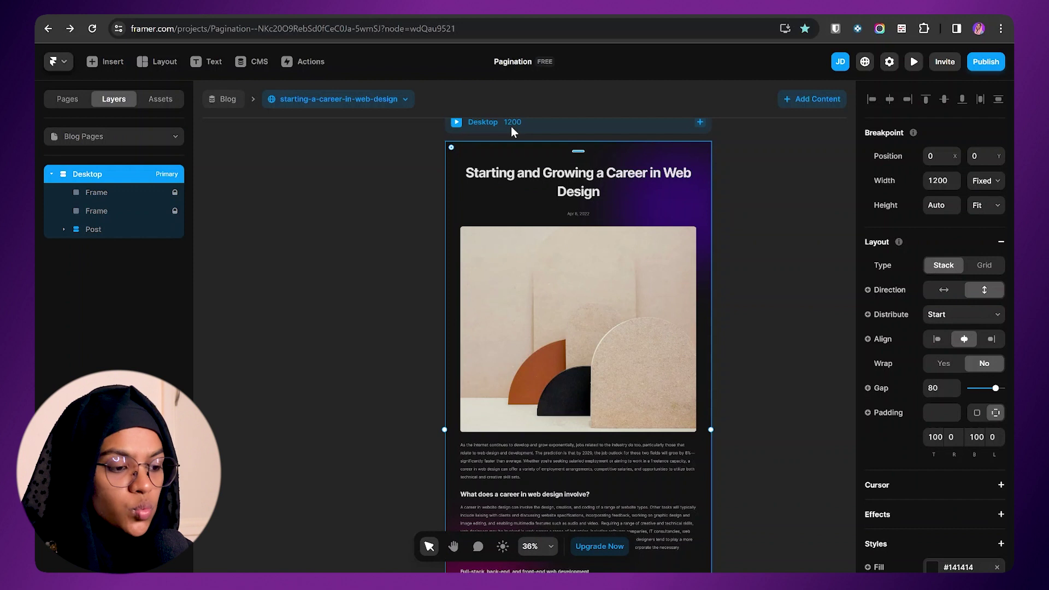
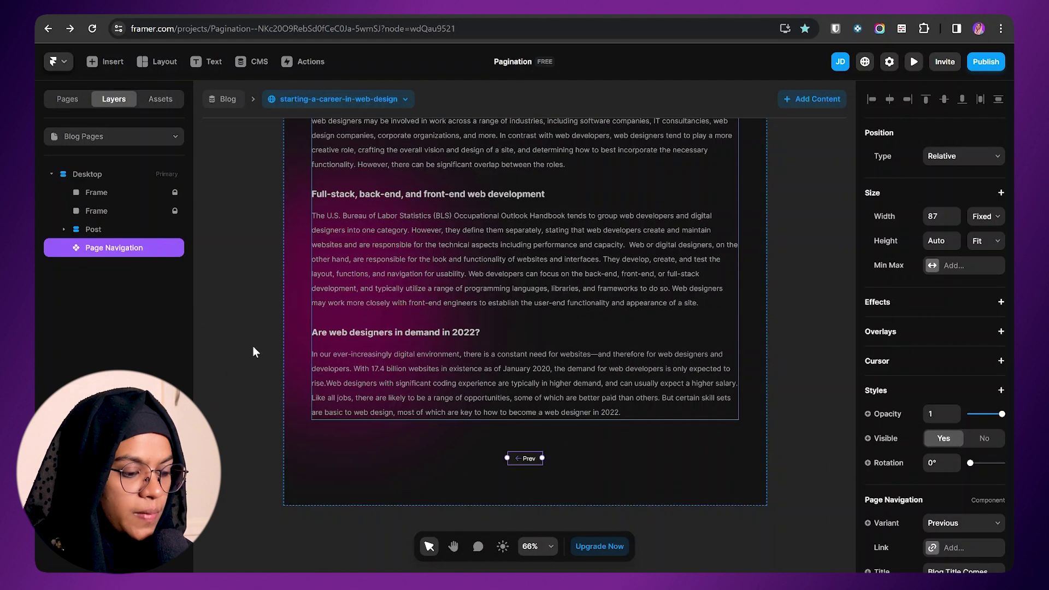
# Move the Page Navigation component into the Post stack below Content and duplicate it.
pyautogui.scroll(3, 546, 437)
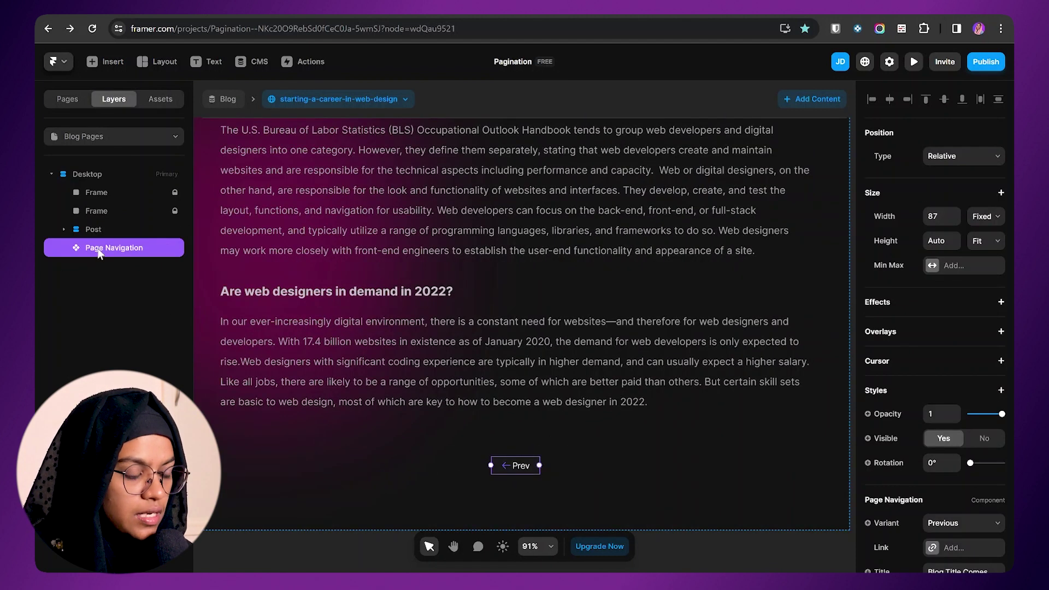
pyautogui.moveTo(99, 251); pyautogui.dragTo(116, 320)
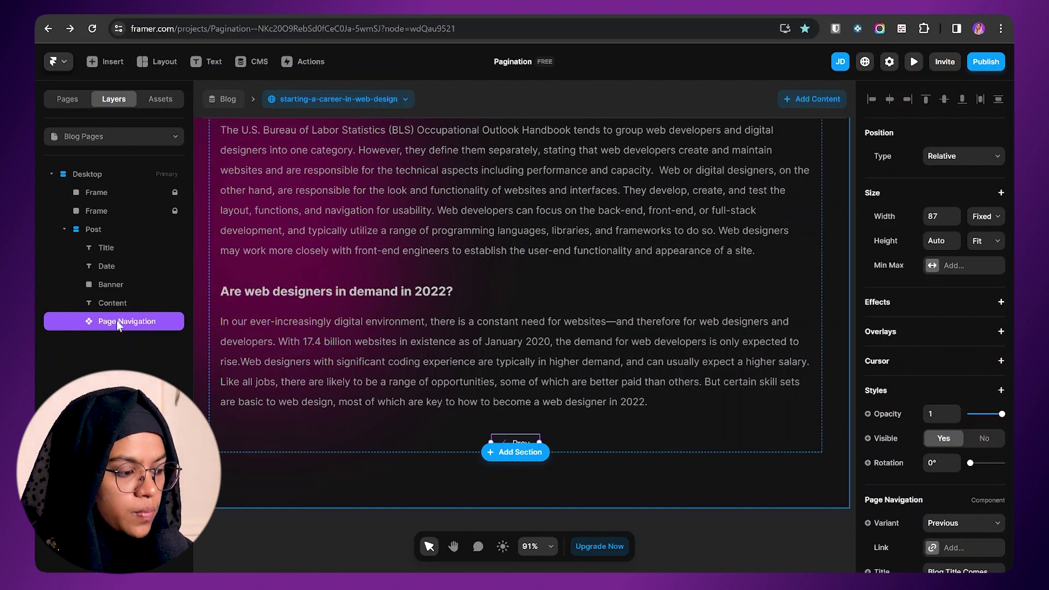
pyautogui.hotkey('ctrl', 'd')
# Wrap both Page Navigation instances in a horizontal stack with Fill width and Fit Content height.
pyautogui.keyDown('shift'); pyautogui.click(139, 343); pyautogui.keyUp('shift')
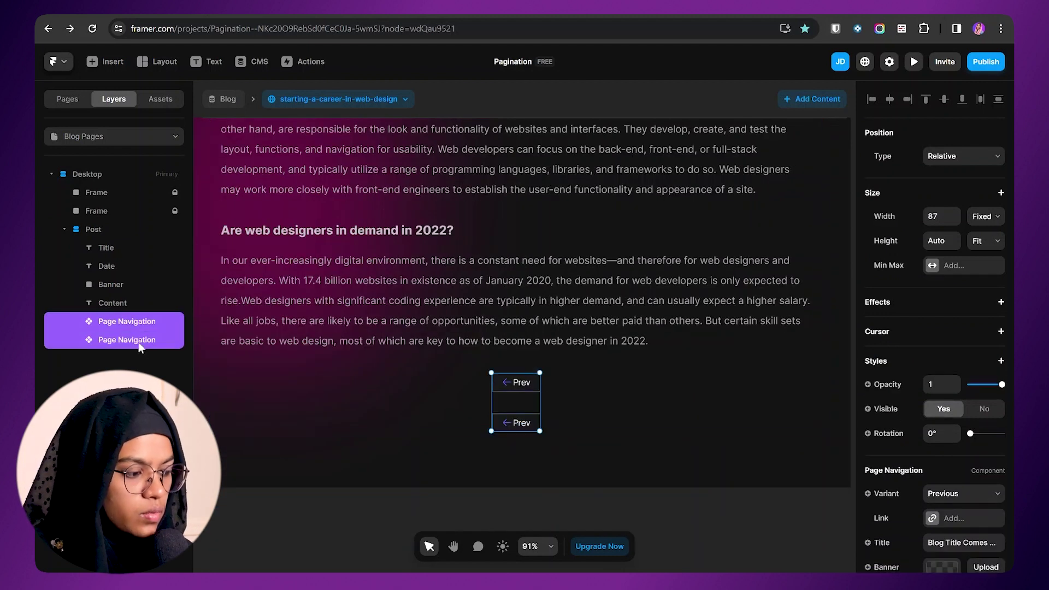
pyautogui.hotkey('ctrl', 'Return')
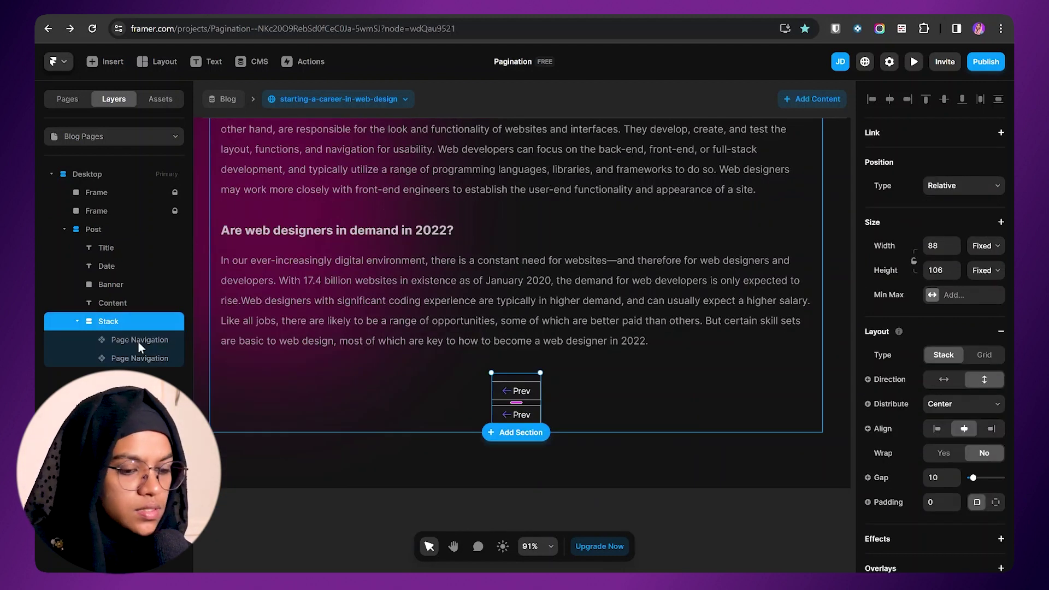
pyautogui.click(984, 247)
pyautogui.click(978, 278)
pyautogui.click(984, 270)
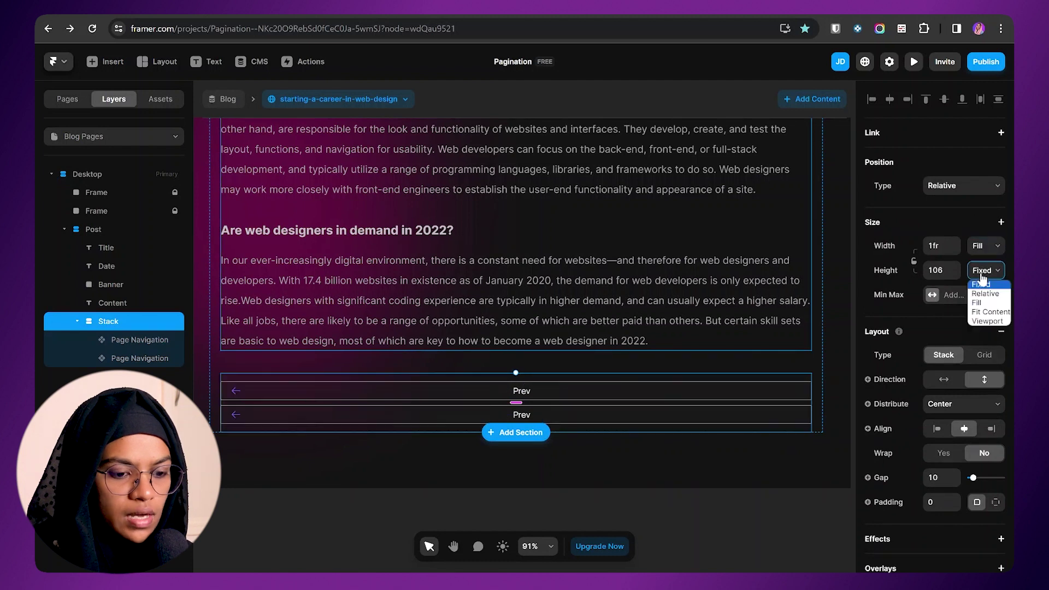
pyautogui.click(990, 313)
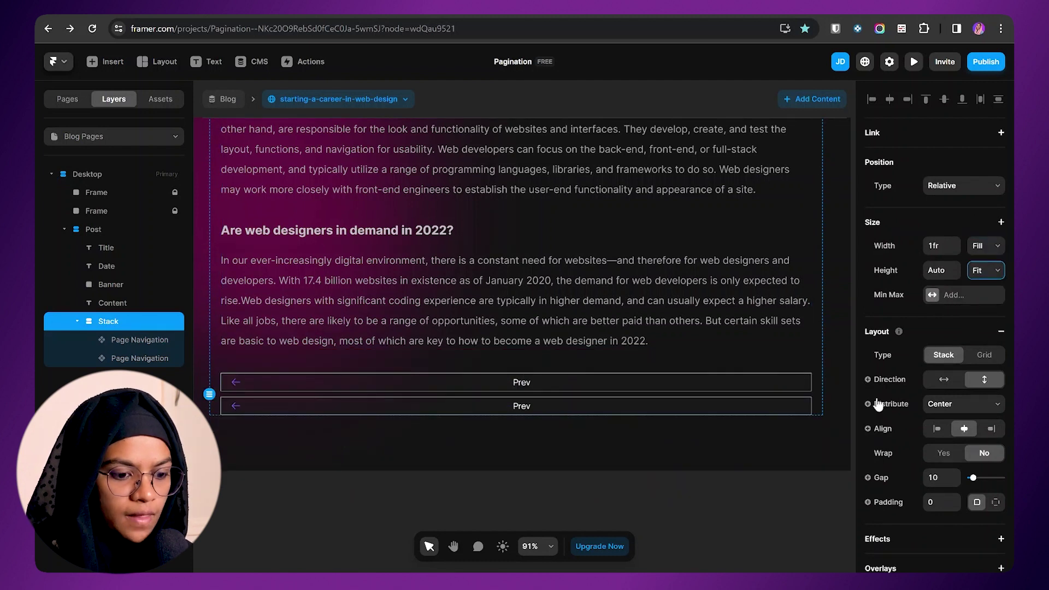
pyautogui.click(944, 380)
# Open the Page Navigation component from the first instance in the new stack.
pyautogui.click(512, 385)
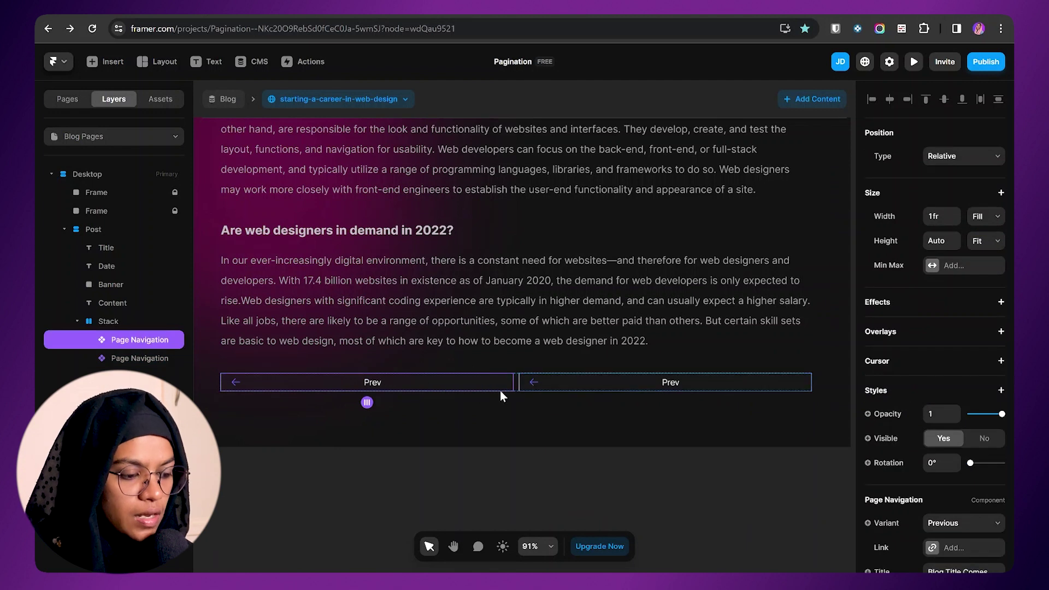
pyautogui.scroll(2, 489, 391)
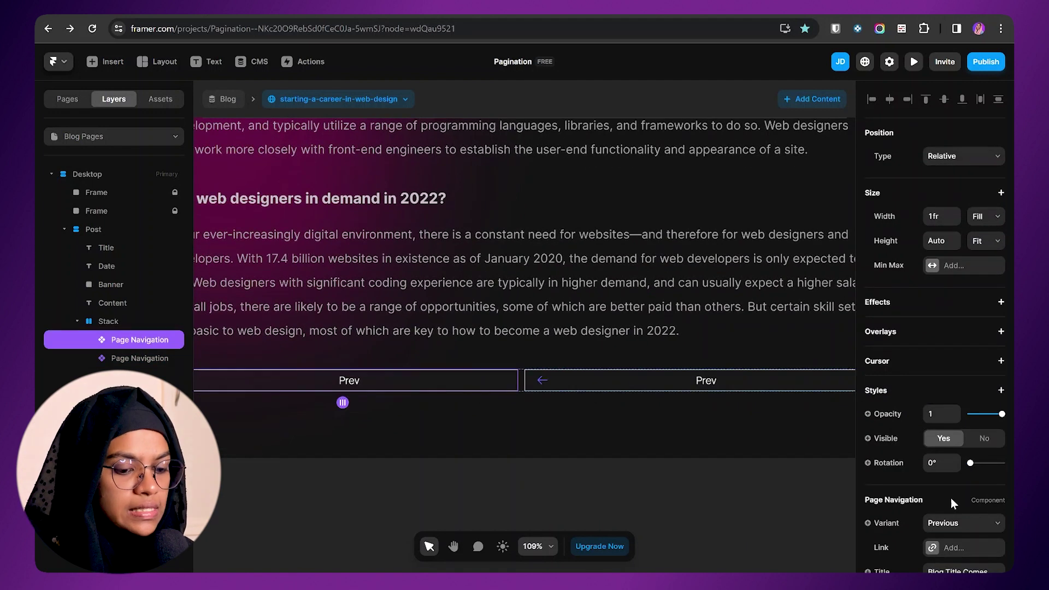
pyautogui.scroll(-3, 951, 497)
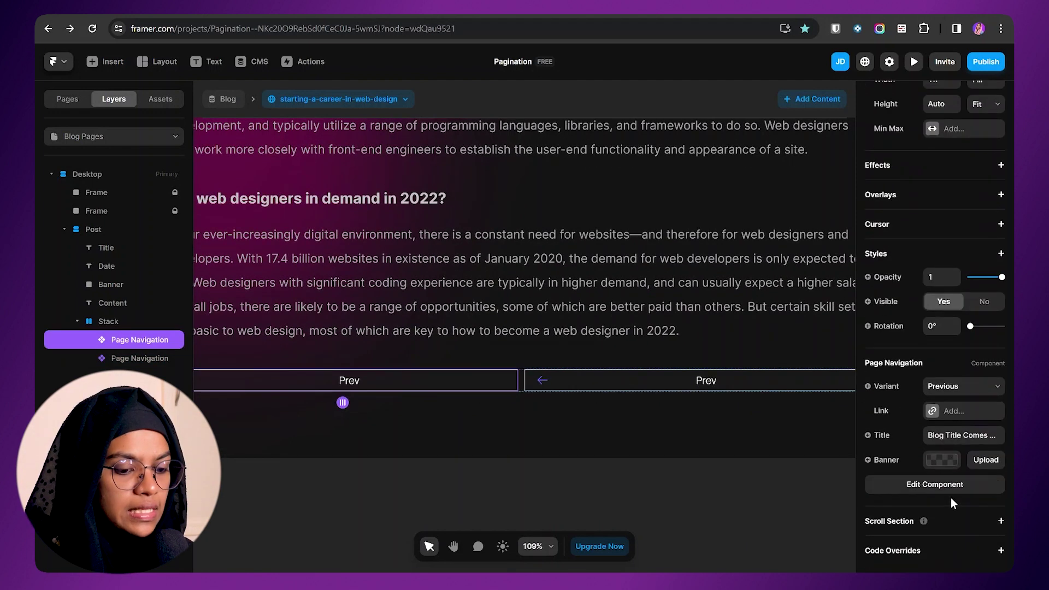
pyautogui.click(477, 408)
pyautogui.doubleClick(478, 377)
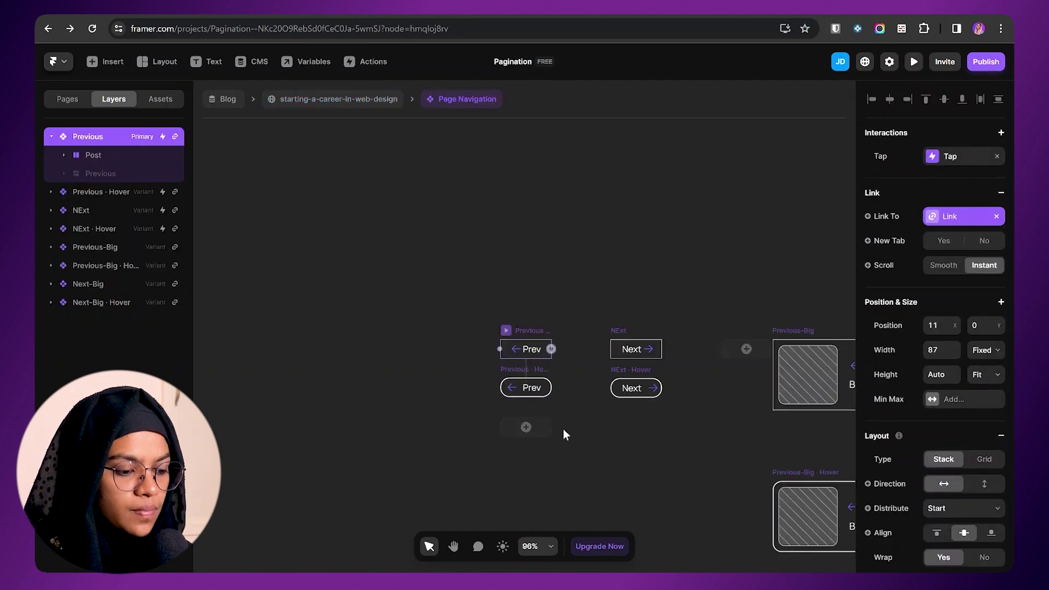
# Examine the component's big variants, including the banner frame and title text of Previous-Big.
pyautogui.hscroll(10, 615, 446)
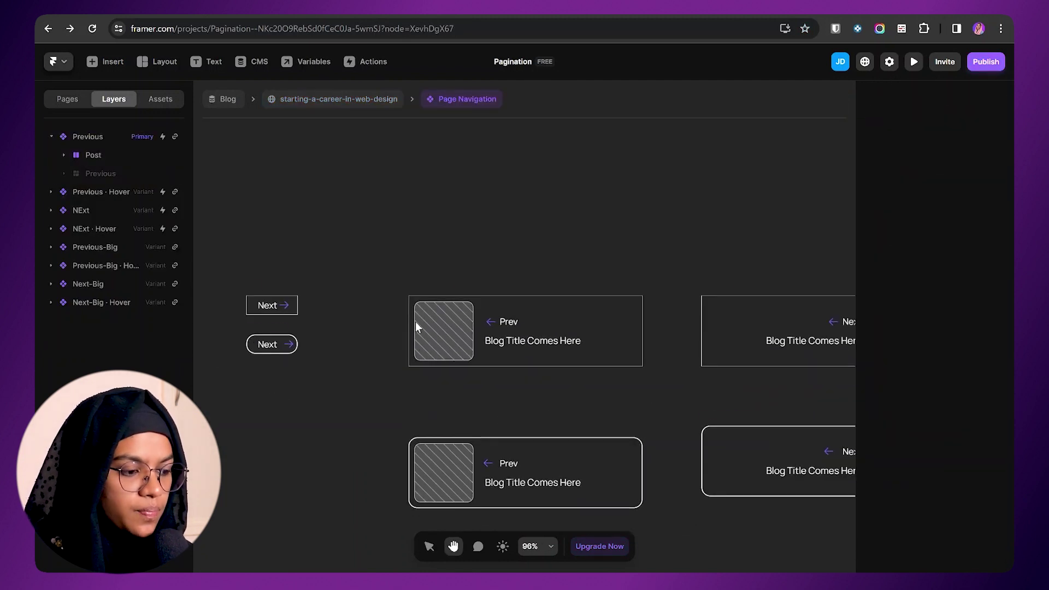
pyautogui.click(420, 291)
pyautogui.scroll(3, 489, 339)
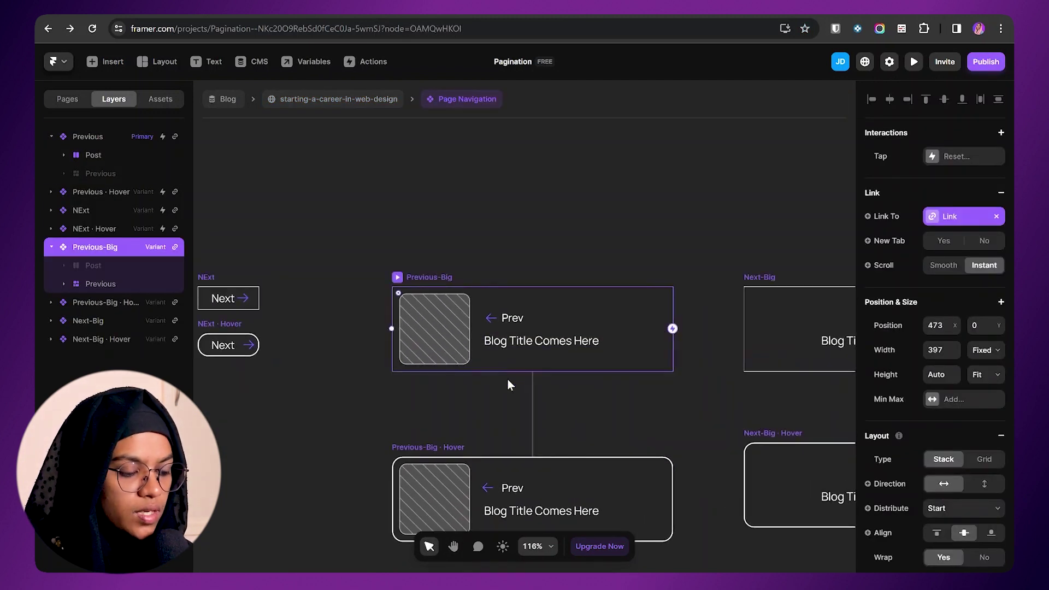
pyautogui.click(597, 402)
pyautogui.hscroll(5, 595, 406)
pyautogui.click(510, 264)
pyautogui.click(398, 441)
pyautogui.click(395, 408)
pyautogui.scroll(2, 416, 328)
pyautogui.doubleClick(421, 294)
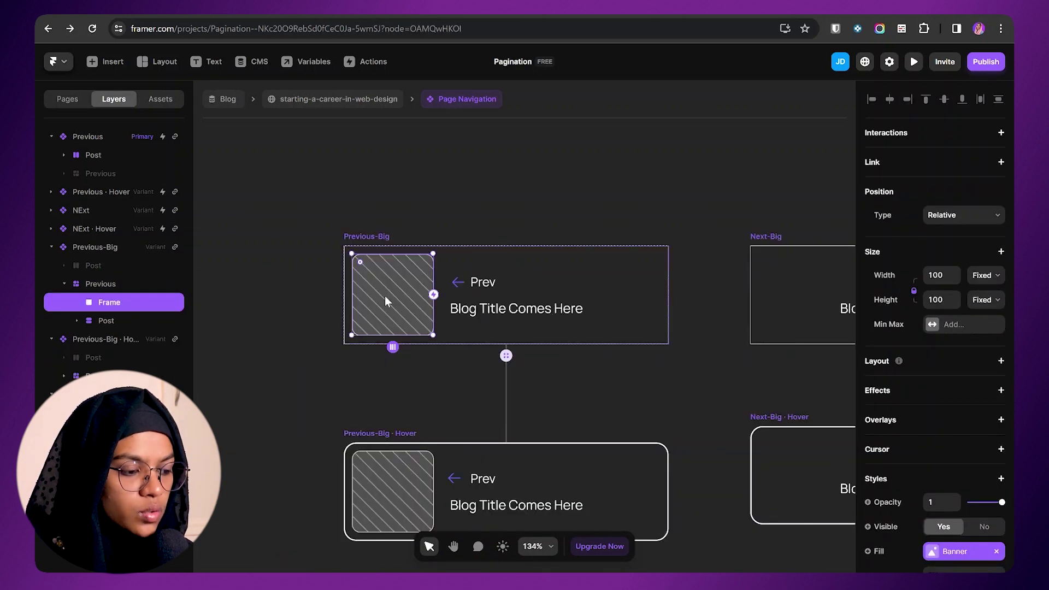
pyautogui.click(487, 309)
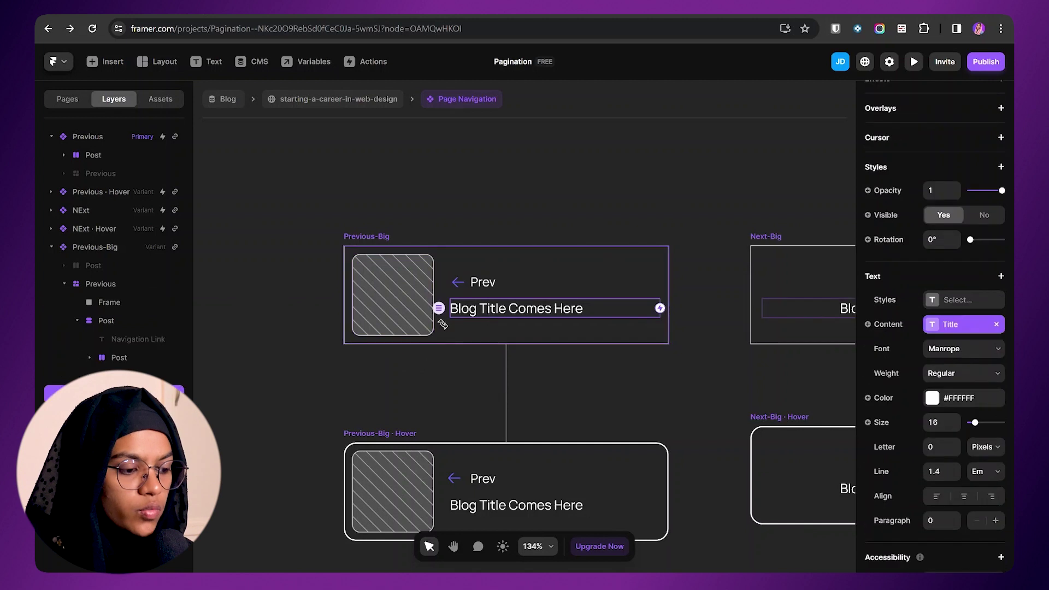
# View the Next-Big variant and its hover state, and return to the starting-a-career-in-web-design post page.
pyautogui.click(640, 411)
pyautogui.press('space')
pyautogui.moveTo(662, 408); pyautogui.dragTo(328, 383)
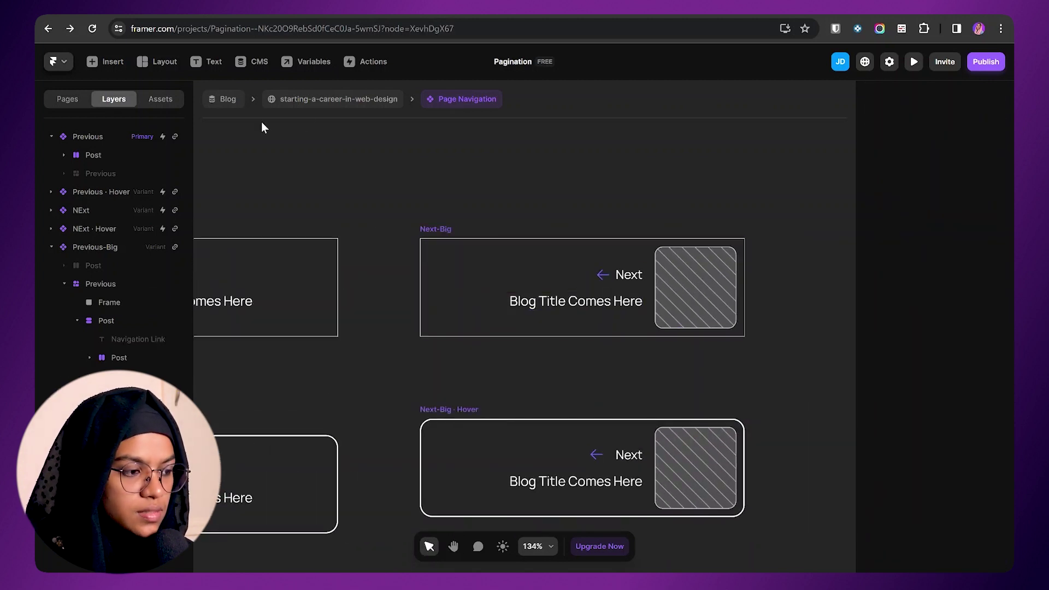
pyautogui.click(386, 101)
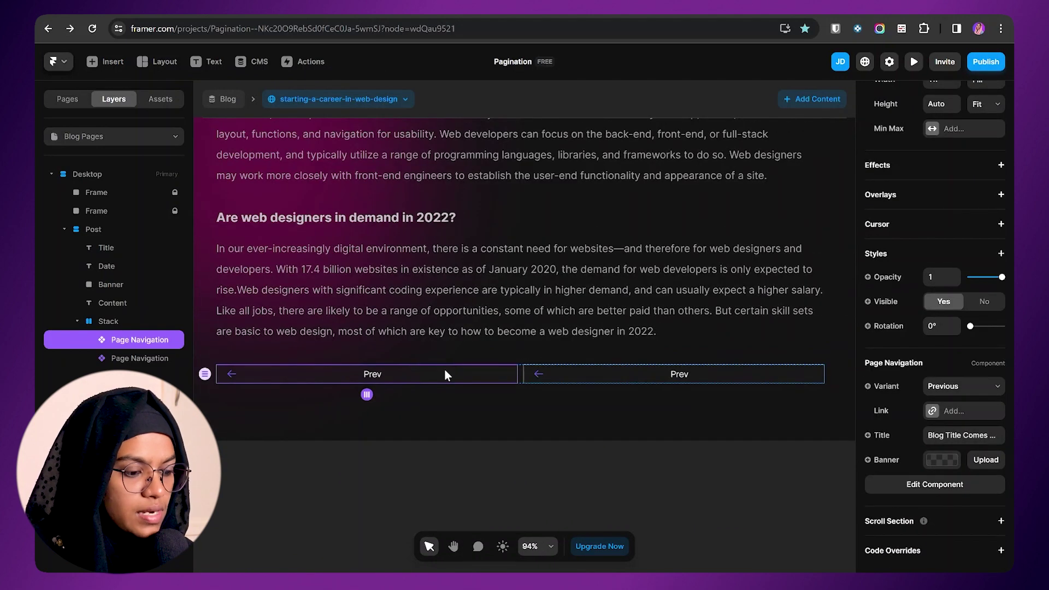
# Set the first Page Navigation instance to the Previous-Big variant and the second to Next-Big.
pyautogui.click(951, 386)
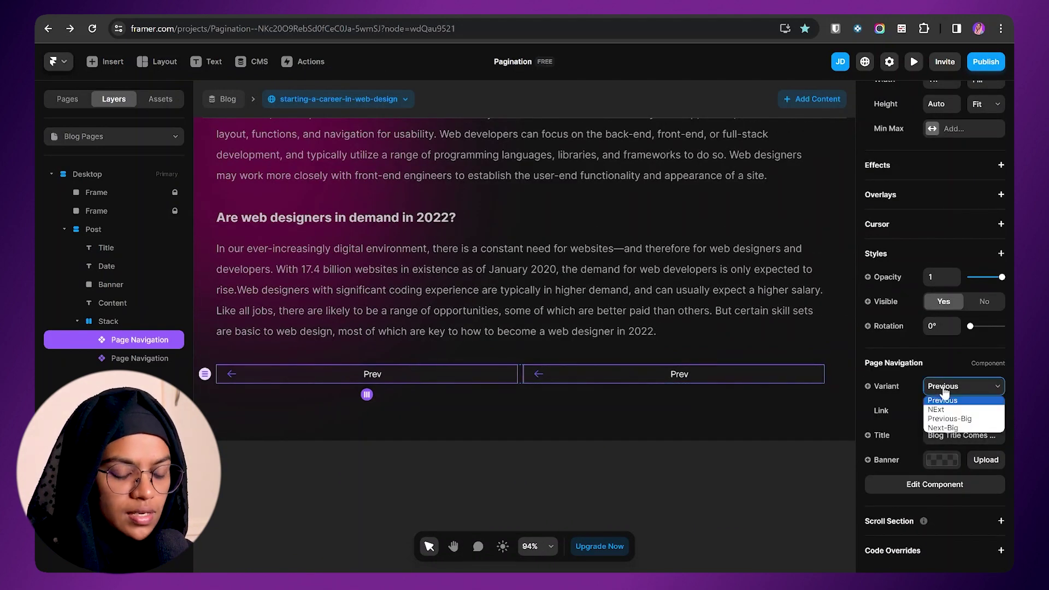
pyautogui.click(951, 419)
pyautogui.click(664, 402)
pyautogui.scroll(-3, 962, 415)
pyautogui.click(963, 387)
pyautogui.click(944, 428)
# Set the gap of the stack holding the two Page Navigation instances to 80.
pyautogui.hotkey('shift', 'Return')
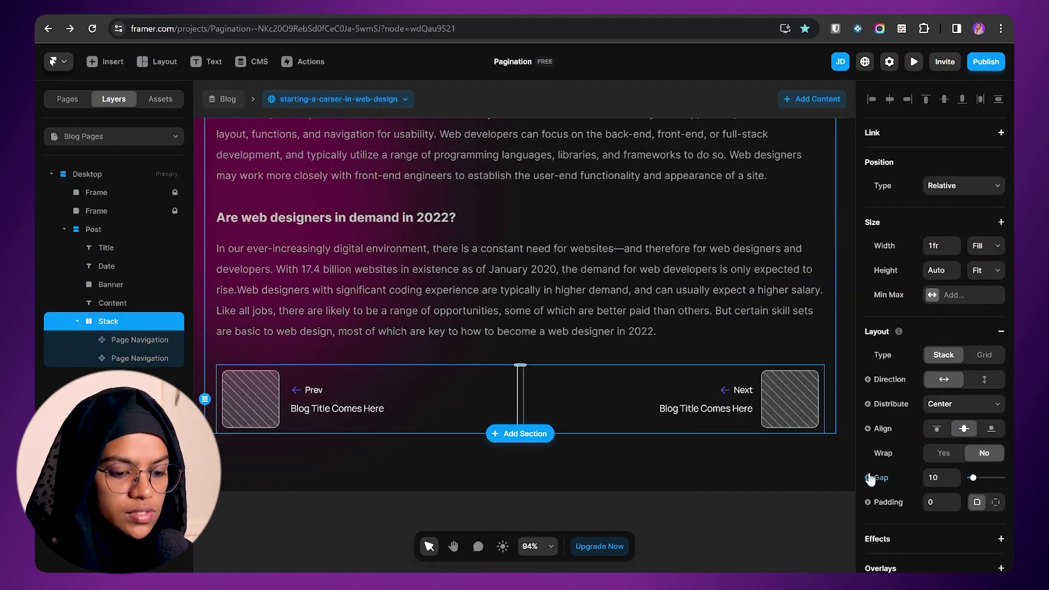
pyautogui.hotkey('ctrl', '-')
pyautogui.write('80')
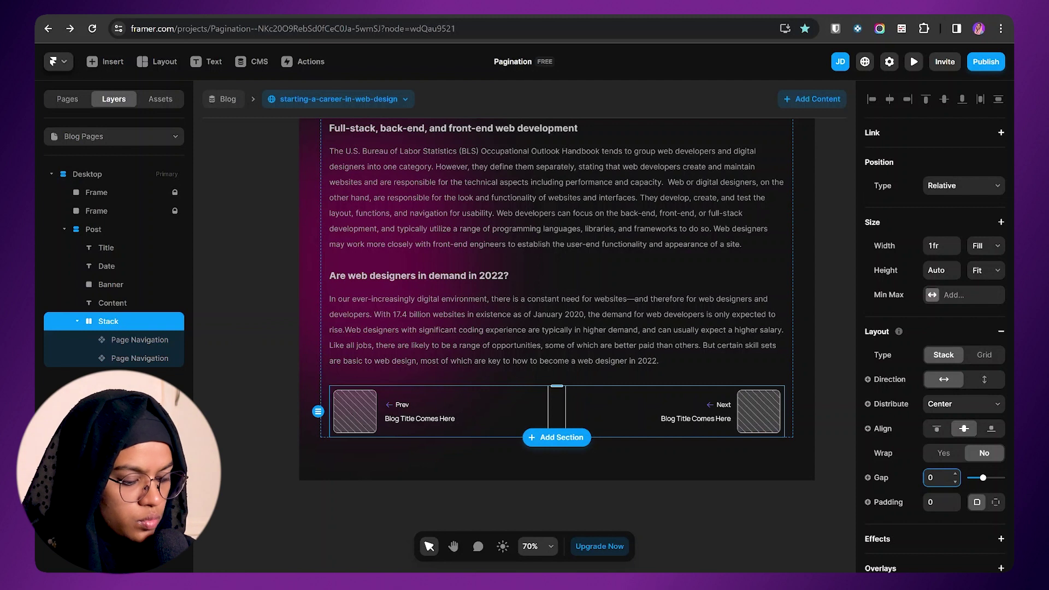
pyautogui.click(514, 424)
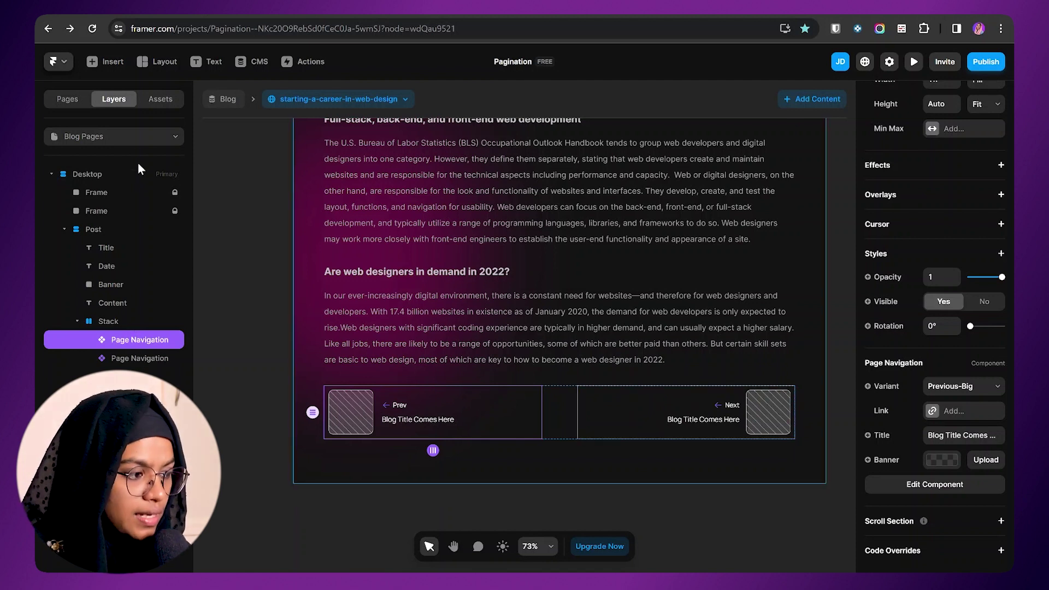
# Insert a Blog collection list into the stack and replace its default item content with the Previous-Big Page Navigation instance.
pyautogui.click(106, 61)
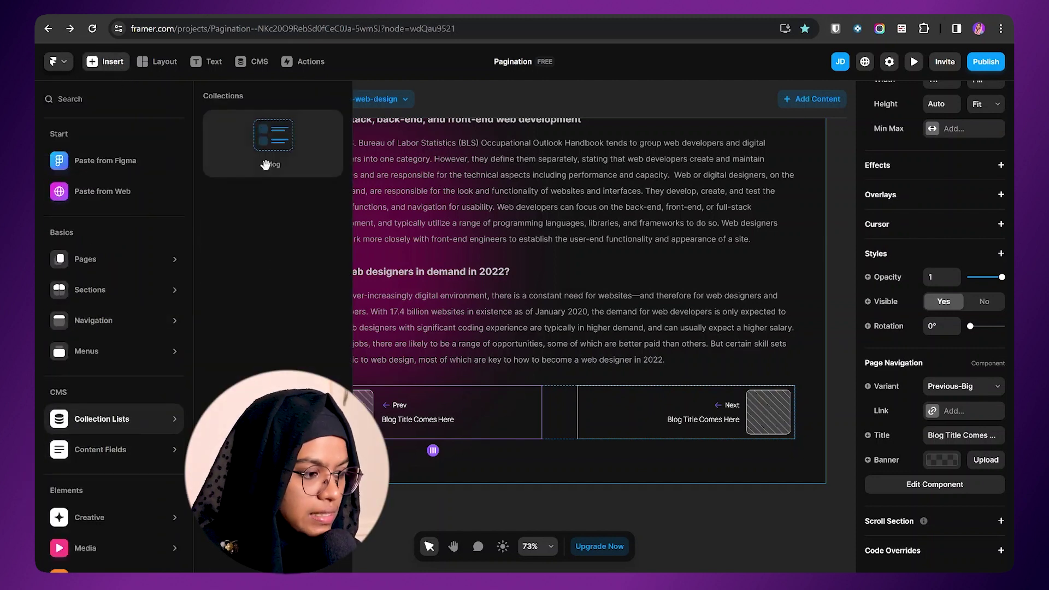
pyautogui.moveTo(276, 138); pyautogui.dragTo(465, 399)
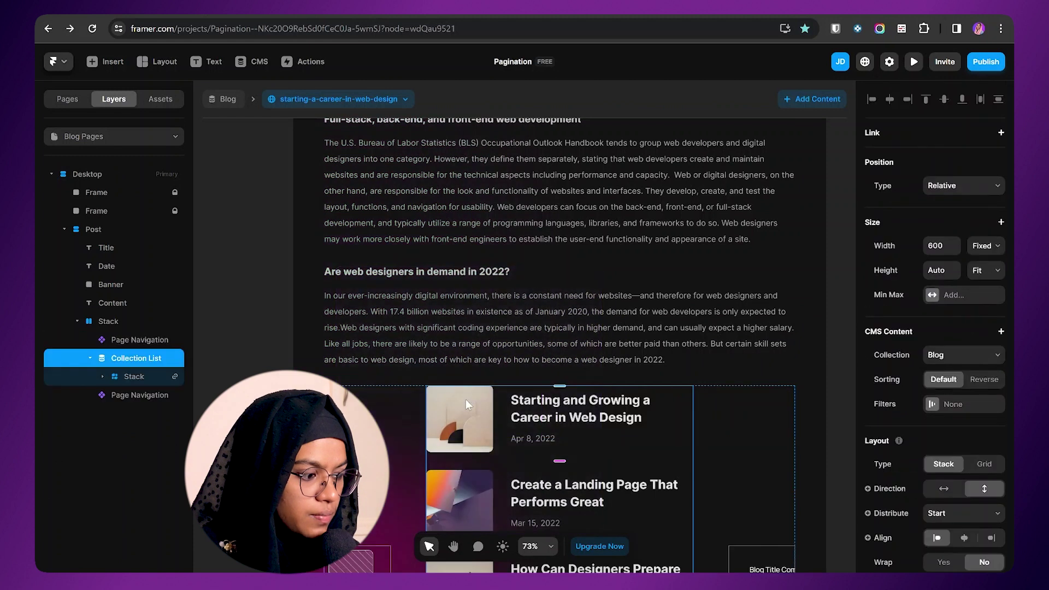
pyautogui.scroll(-2, 336, 370)
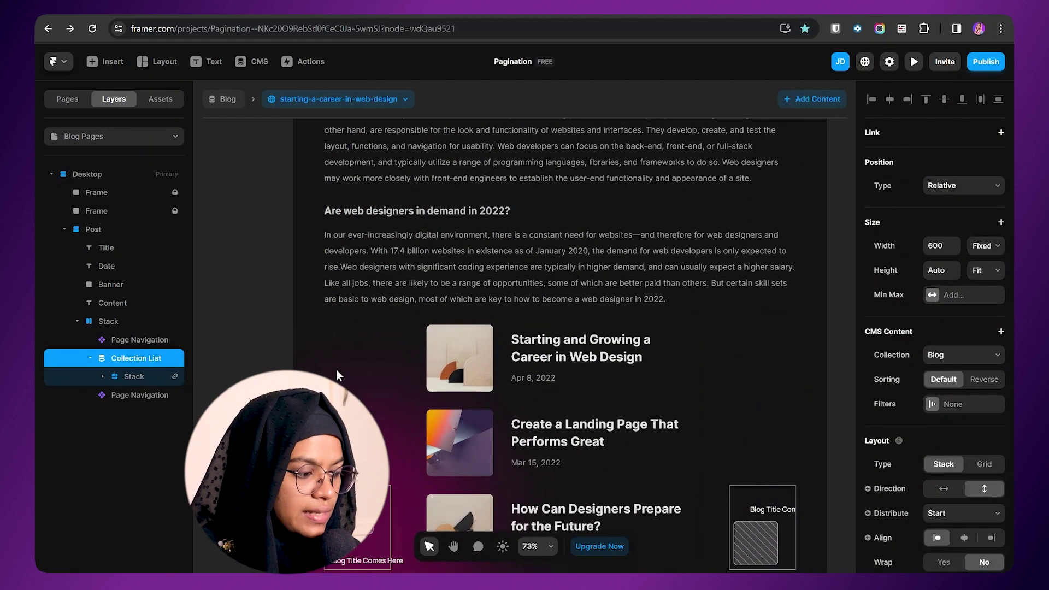
pyautogui.click(146, 376)
pyautogui.press('Delete')
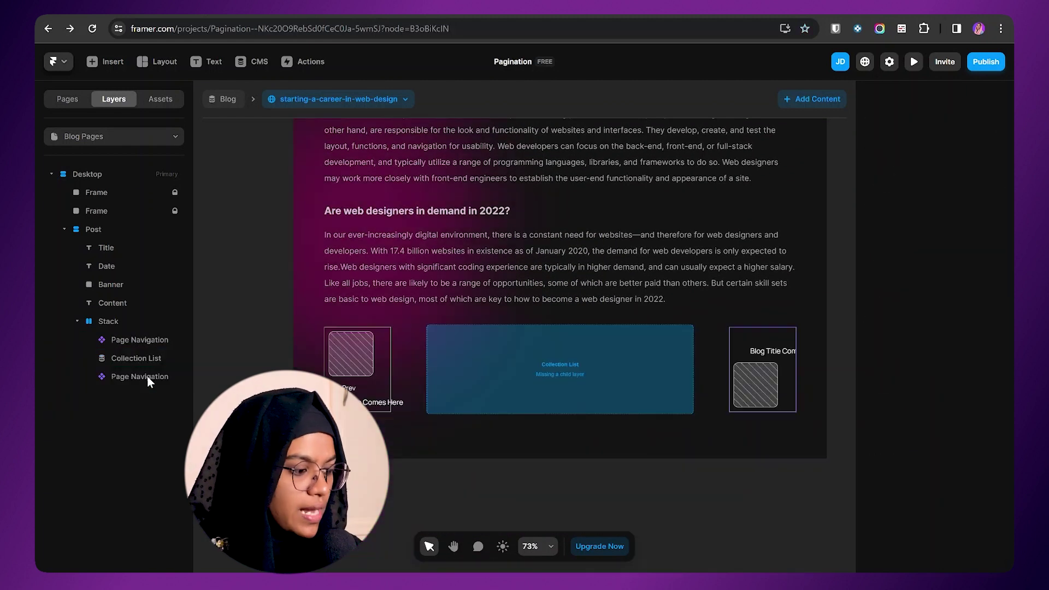
pyautogui.click(135, 341)
pyautogui.moveTo(135, 342); pyautogui.dragTo(148, 360)
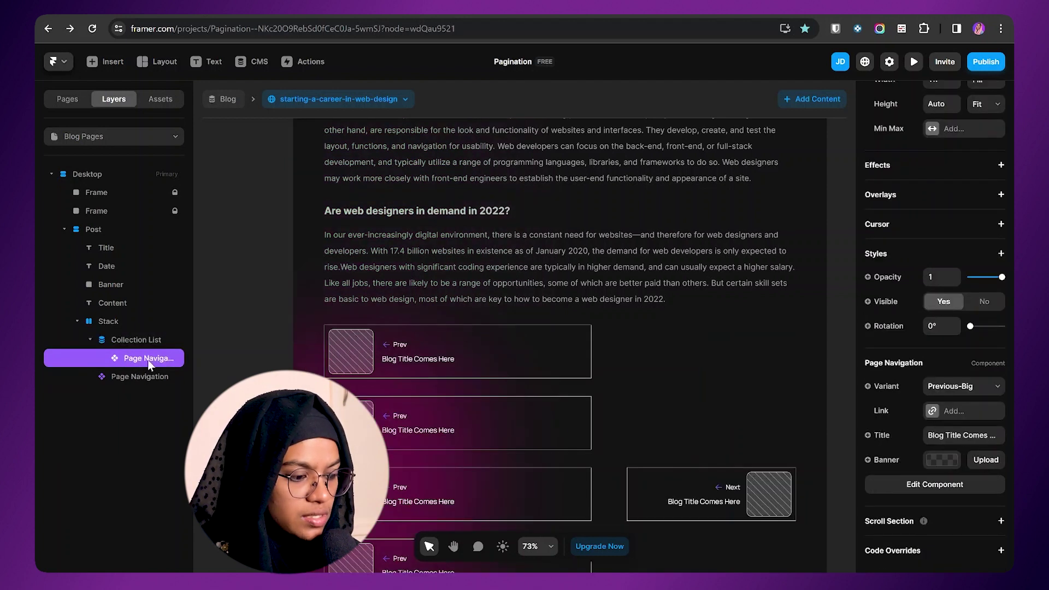
# Add a second Blog collection list to the stack and replace its default item content with the Next-Big Page Navigation instance.
pyautogui.click(109, 62)
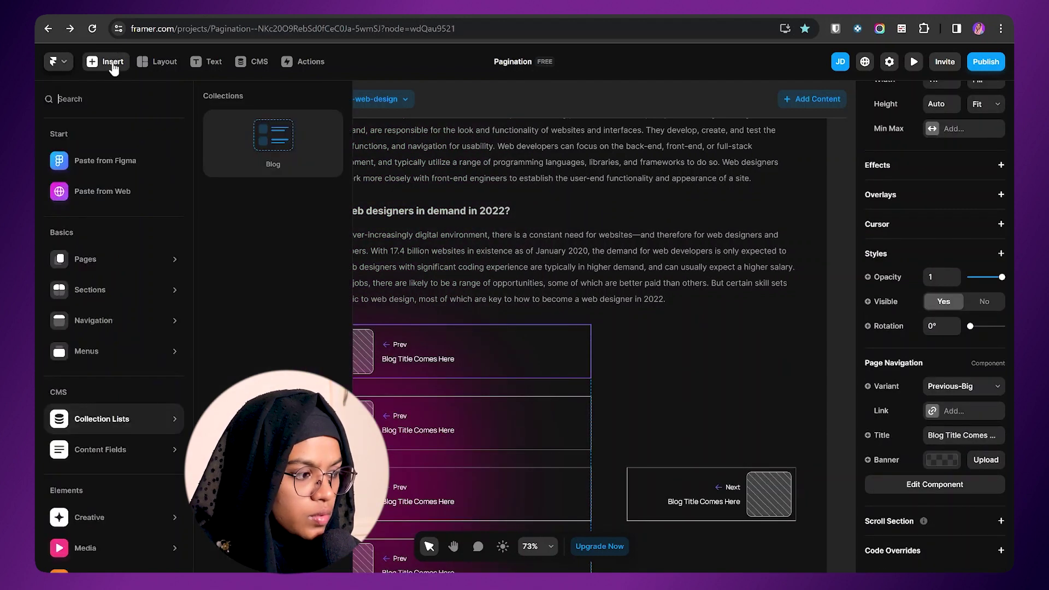
pyautogui.moveTo(126, 426)
pyautogui.moveTo(271, 137); pyautogui.dragTo(686, 510)
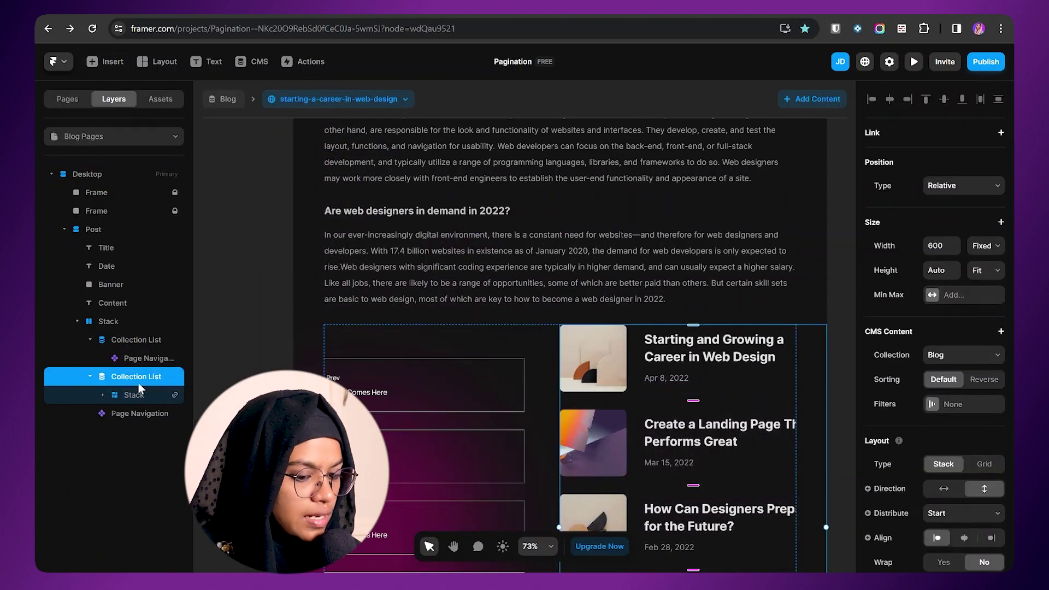
pyautogui.click(129, 396)
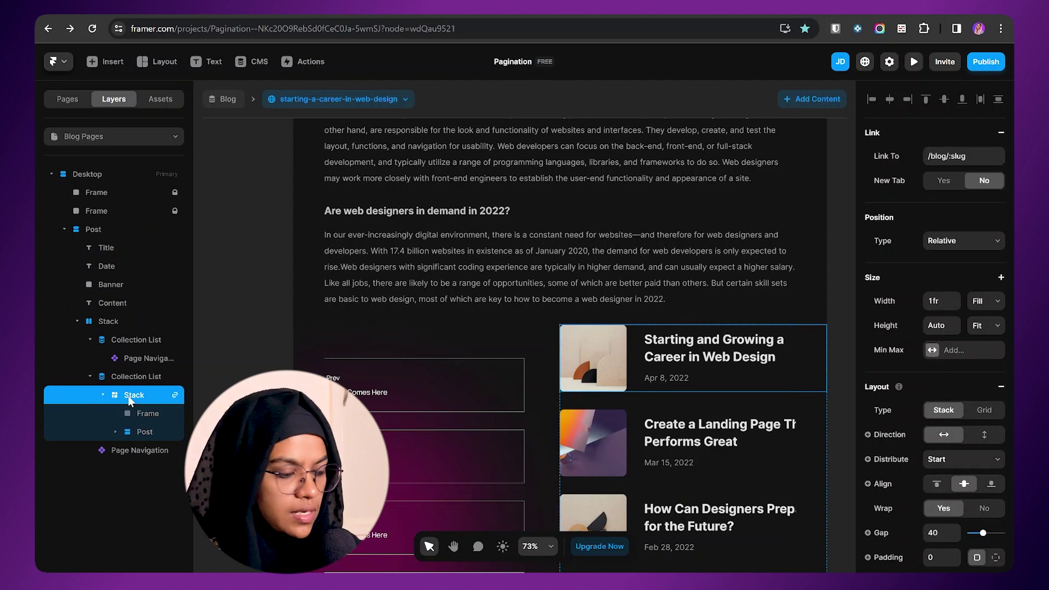
pyautogui.press('Delete')
pyautogui.click(131, 398)
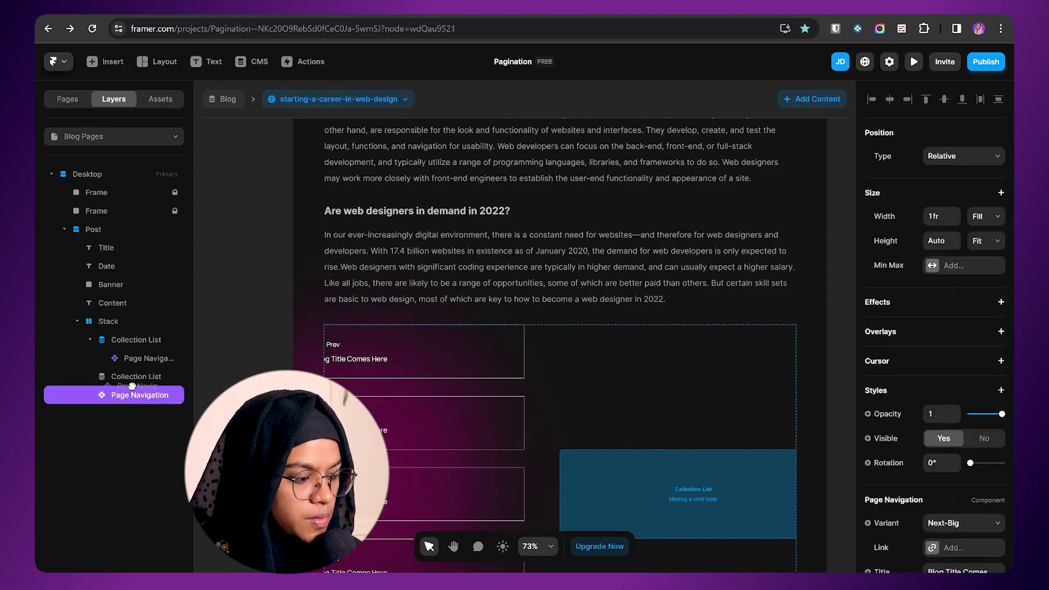
pyautogui.moveTo(132, 386); pyautogui.dragTo(136, 381)
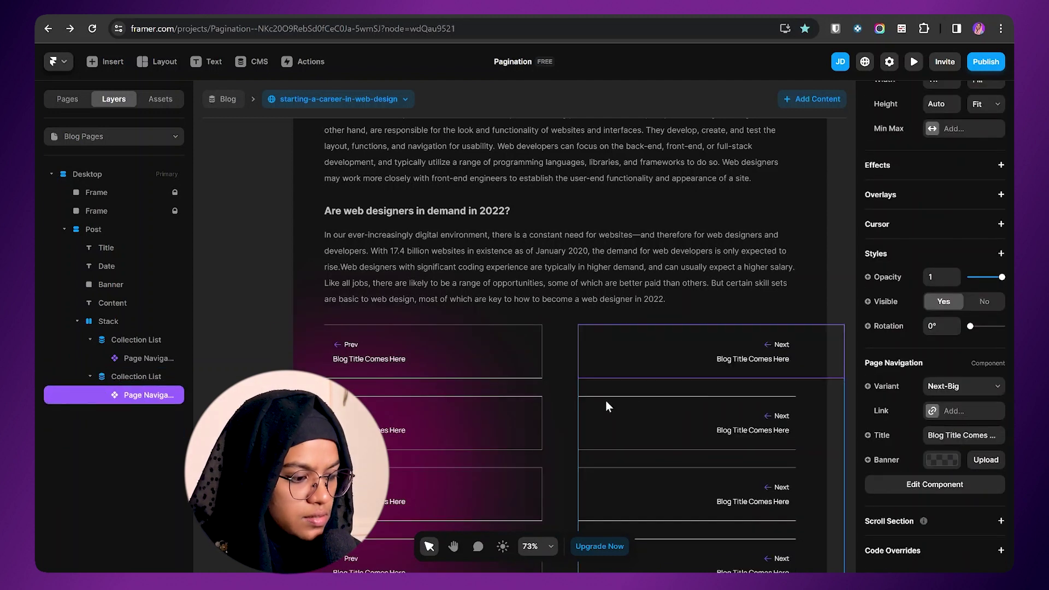
# Set the width of both collection lists in the stack to Fill.
pyautogui.click(132, 341)
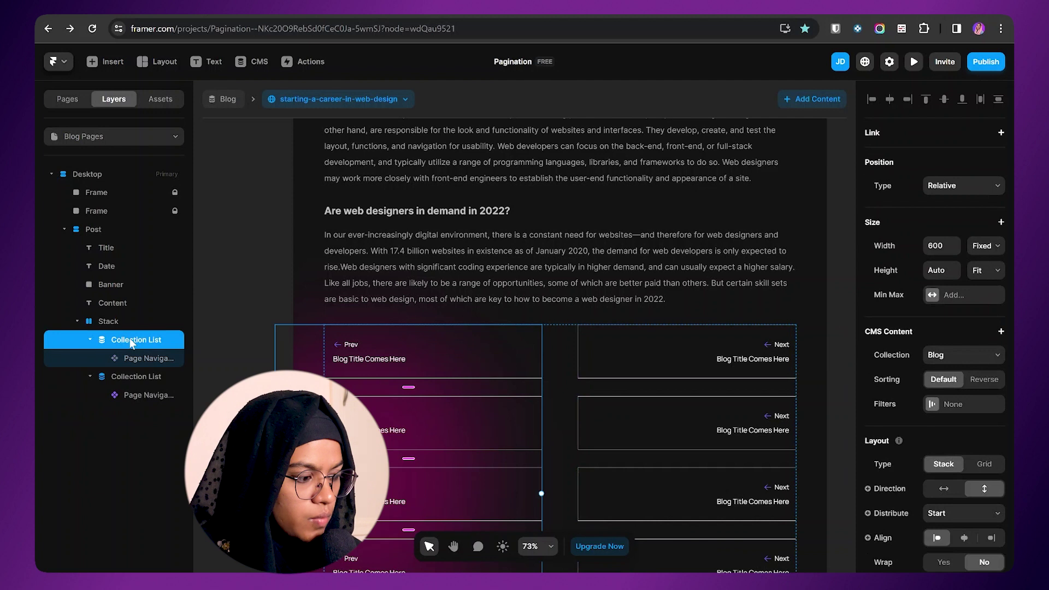
pyautogui.click(978, 246)
pyautogui.click(980, 274)
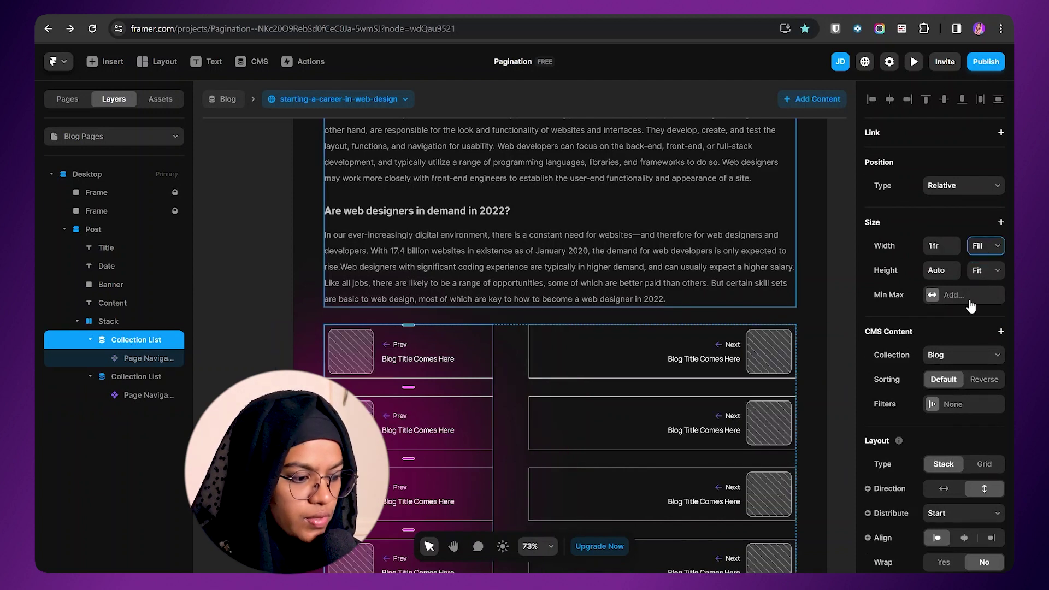
pyautogui.click(133, 376)
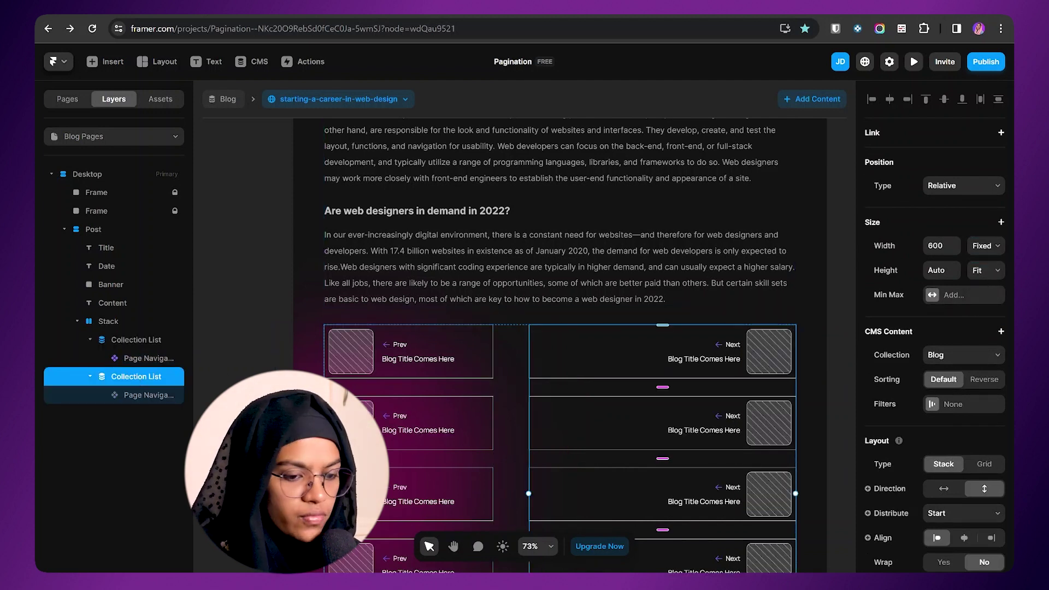
pyautogui.click(982, 247)
pyautogui.click(979, 274)
pyautogui.scroll(-2, 616, 483)
# Examine the repeated Prev and Next items in both collection lists and the post content above them.
pyautogui.click(135, 344)
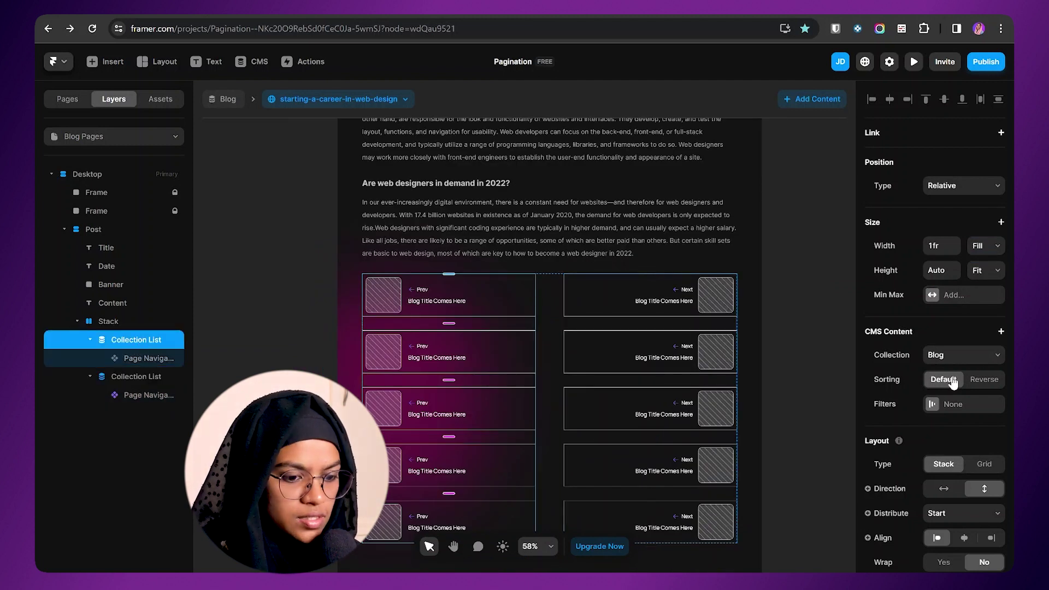
pyautogui.click(588, 374)
pyautogui.click(481, 379)
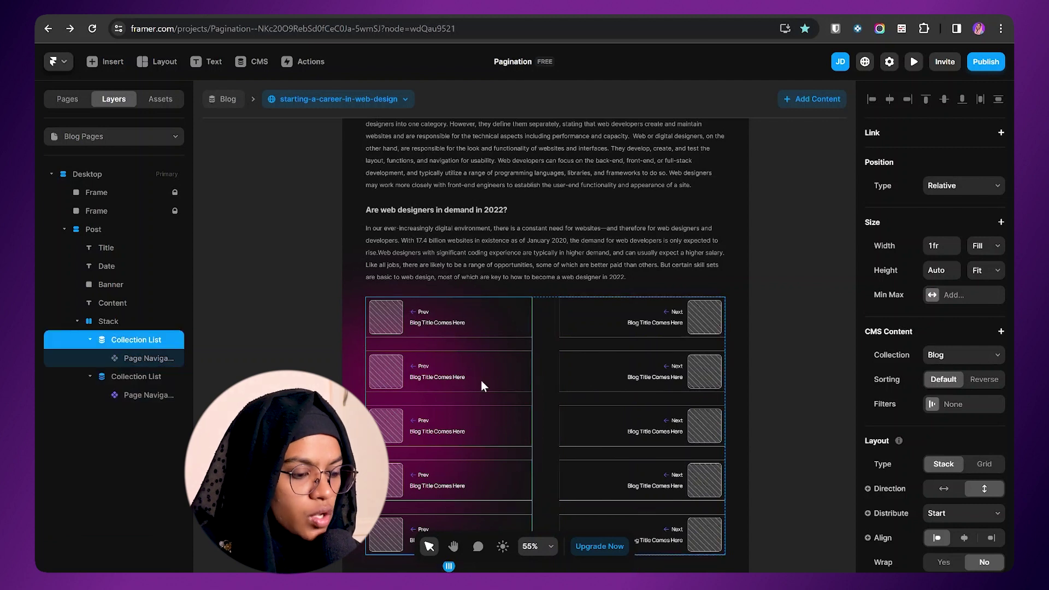
pyautogui.click(585, 377)
pyautogui.scroll(-10, 590, 331)
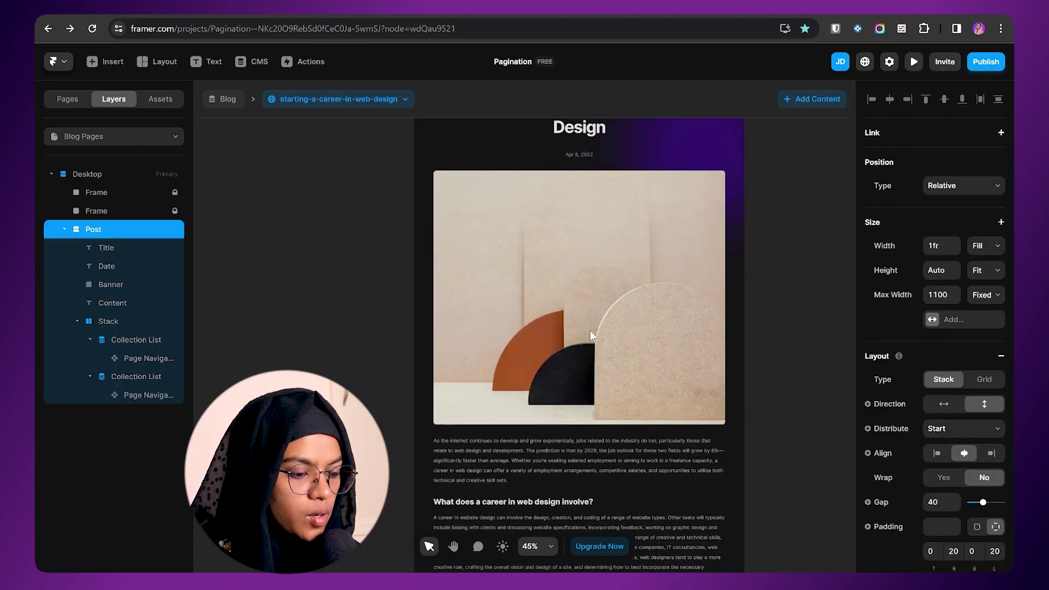
pyautogui.scroll(2, 547, 306)
pyautogui.scroll(5, 524, 267)
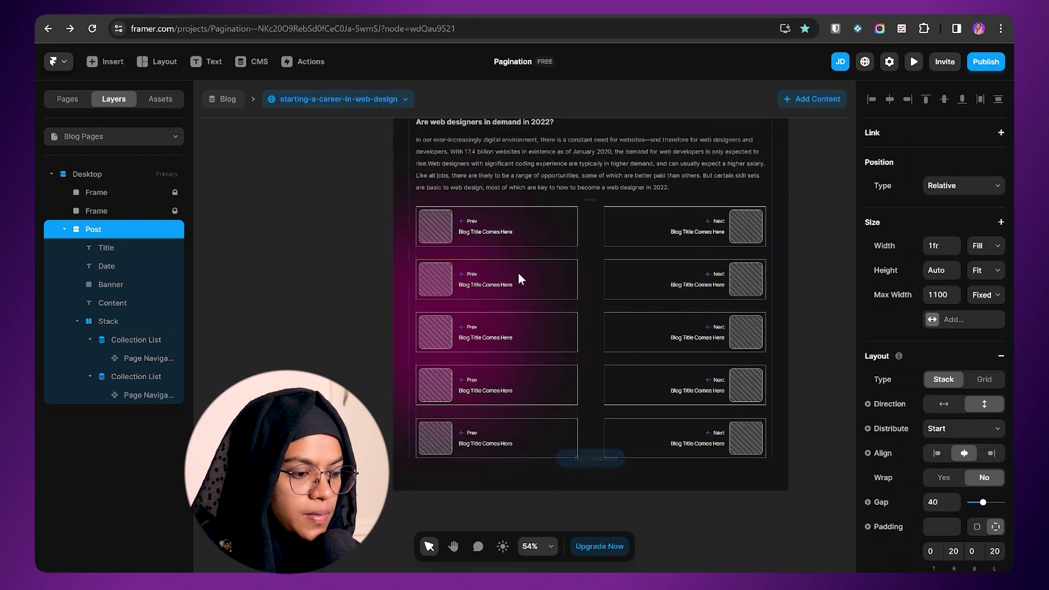
pyautogui.click(517, 225)
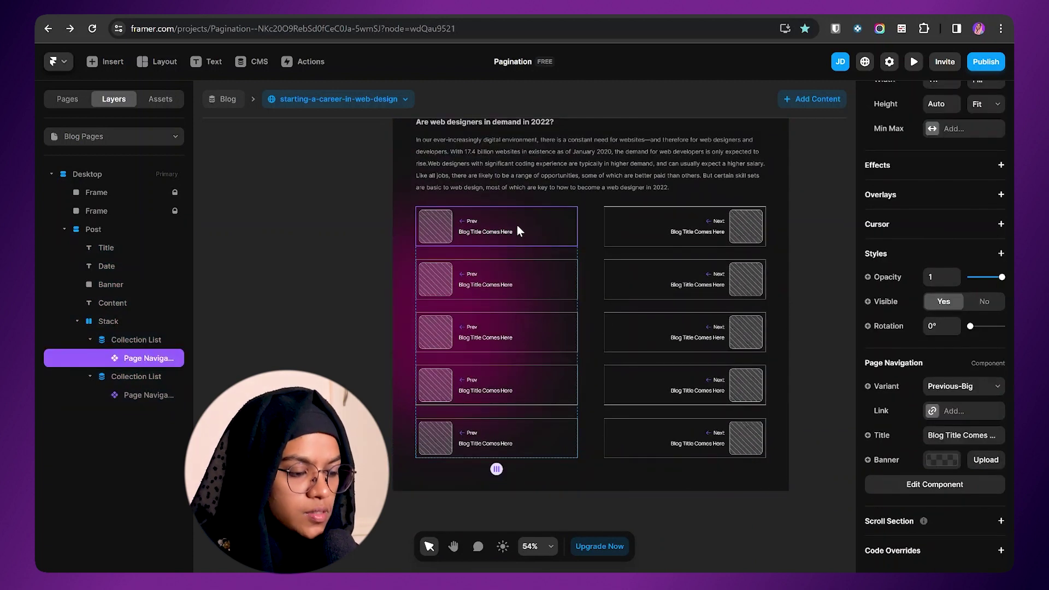
pyautogui.click(690, 226)
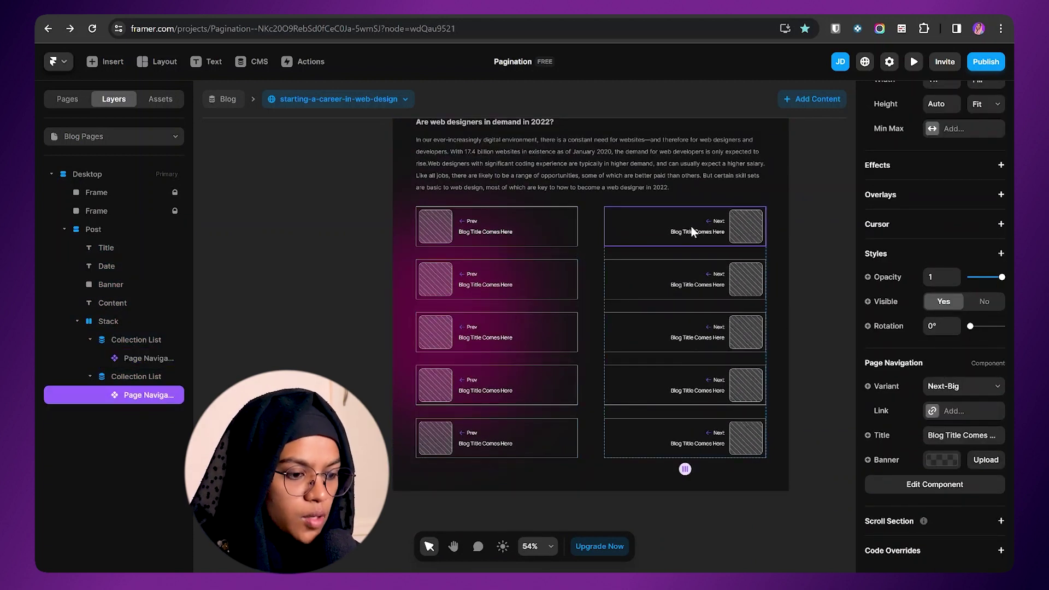
# Bind the Previous-Big instance's Title to the CMS Title field and its Banner to the Image field.
pyautogui.click(504, 232)
pyautogui.scroll(1, 504, 232)
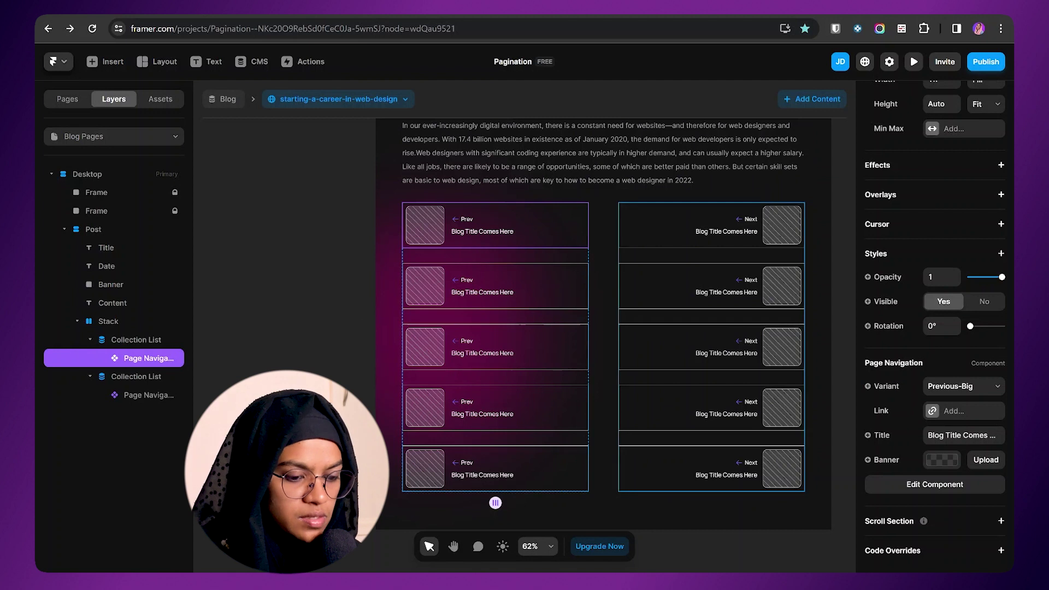
pyautogui.click(886, 435)
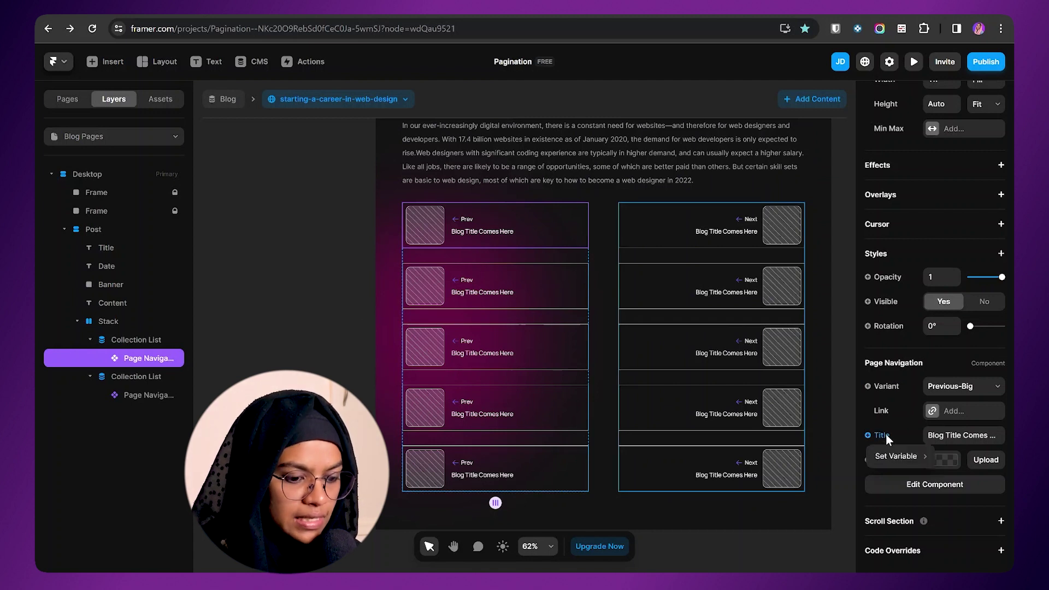
pyautogui.moveTo(890, 460)
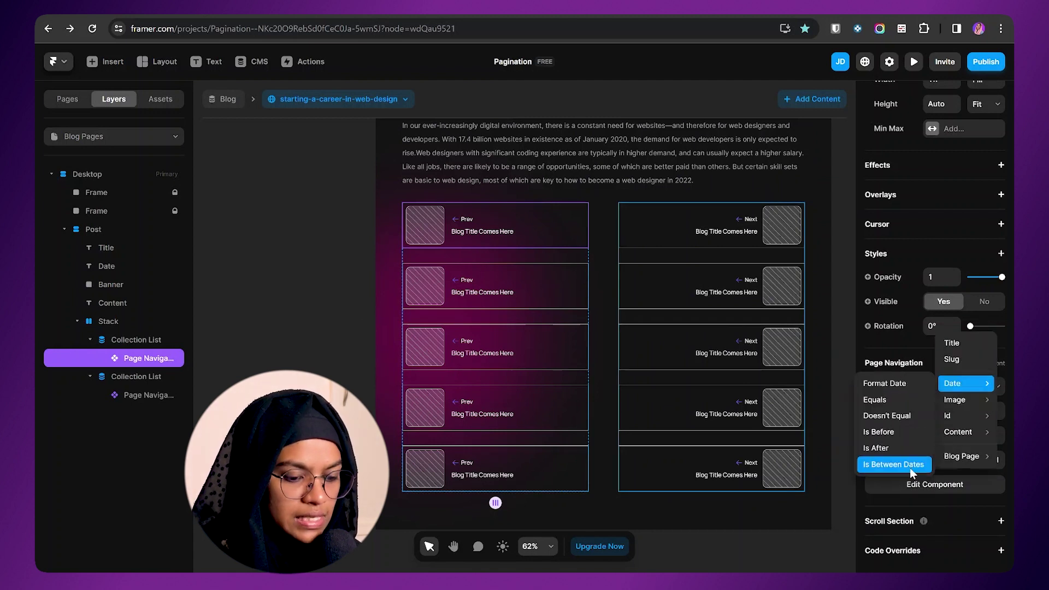
pyautogui.click(958, 345)
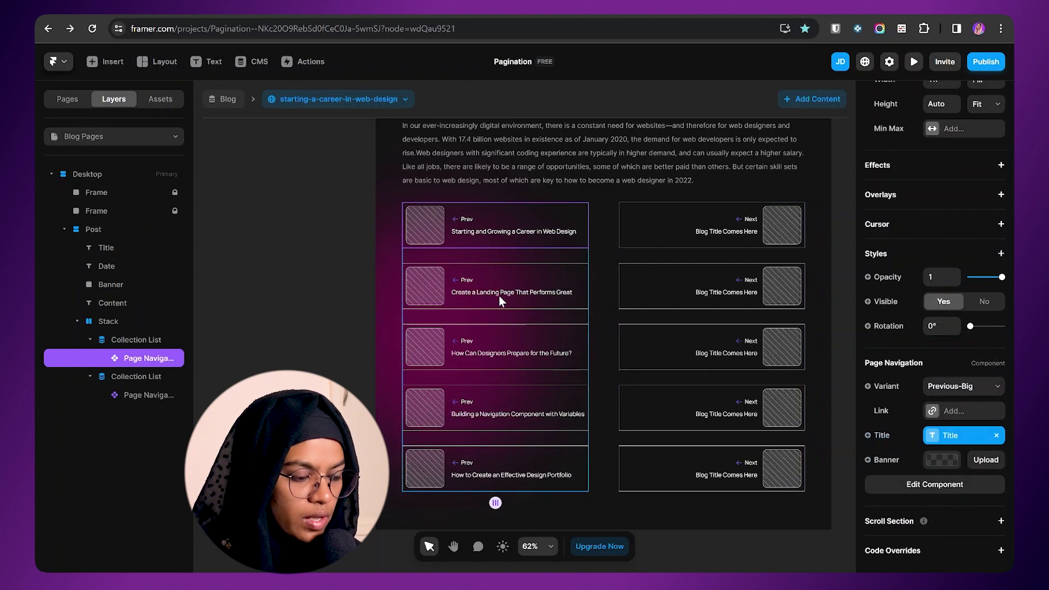
pyautogui.click(888, 459)
pyautogui.moveTo(896, 481)
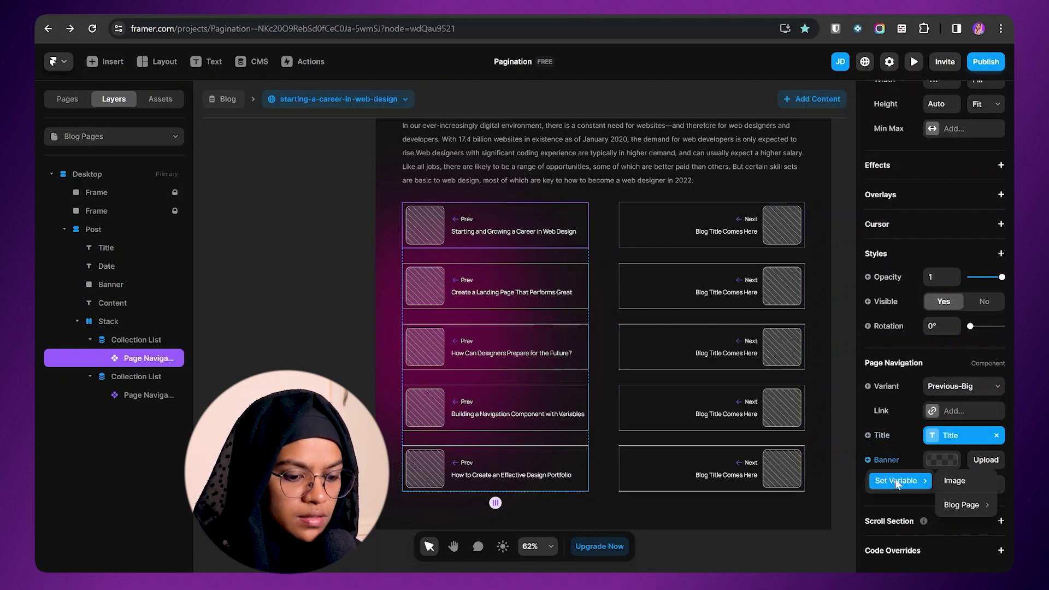
pyautogui.click(963, 486)
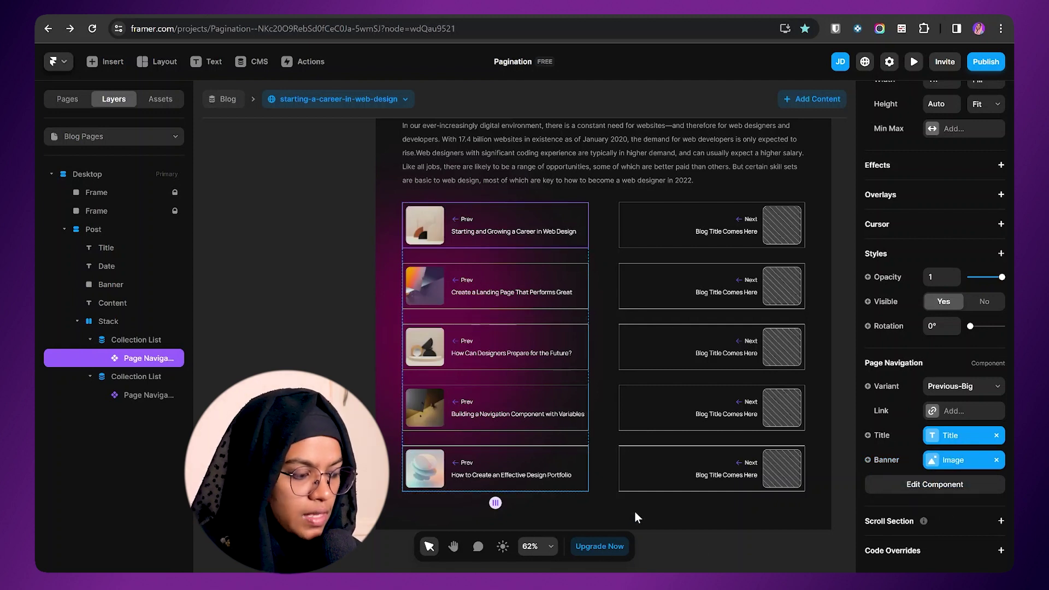
# Bind the Next-Big instance's Title to the CMS Title field and its Banner to the Image field.
pyautogui.click(690, 408)
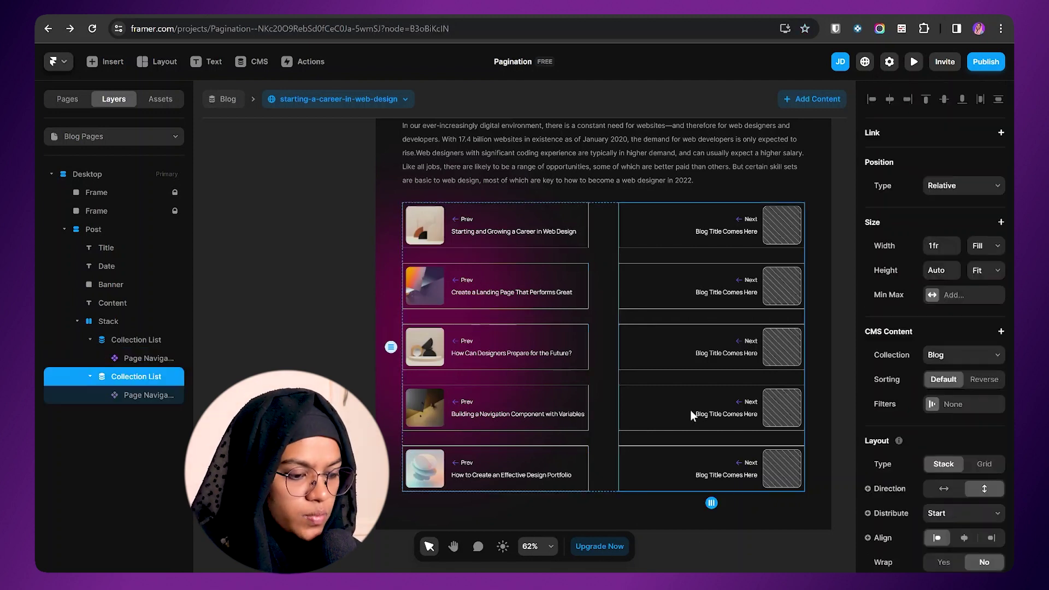
pyautogui.click(164, 397)
pyautogui.click(890, 435)
pyautogui.moveTo(902, 457)
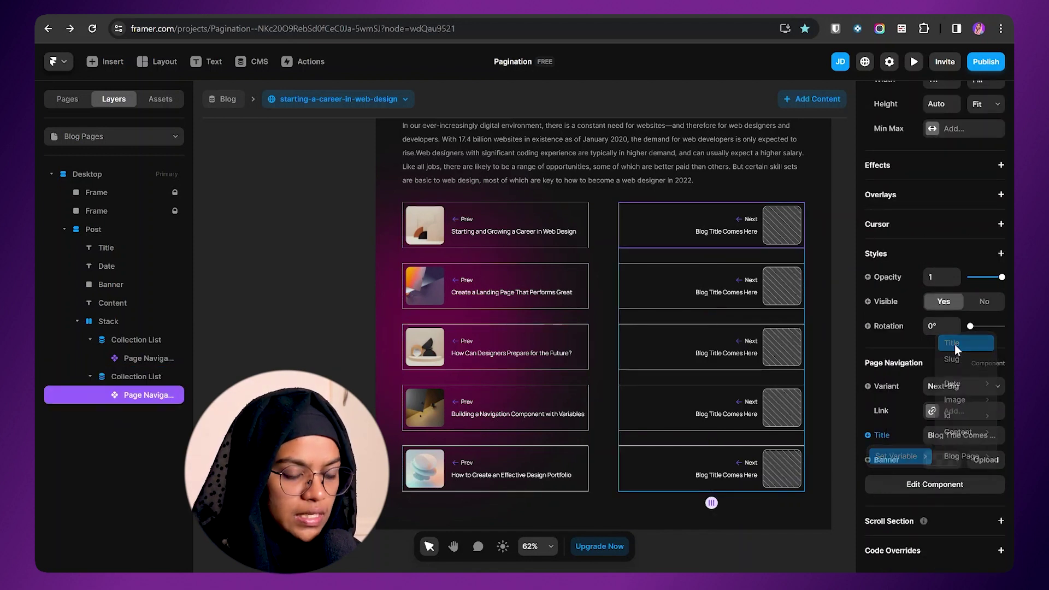
pyautogui.click(956, 344)
pyautogui.click(888, 460)
pyautogui.moveTo(899, 480)
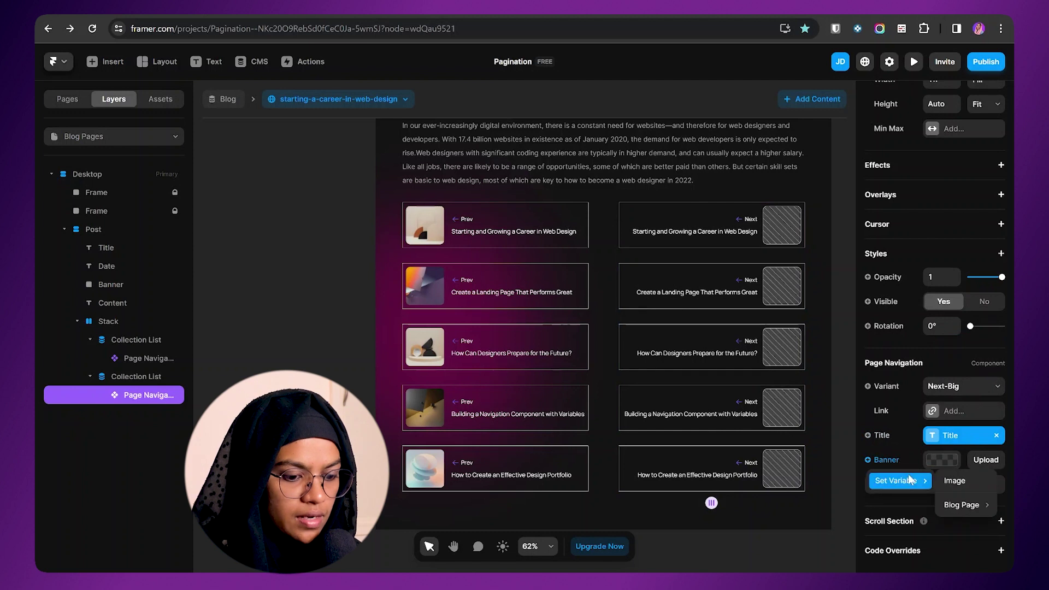
pyautogui.click(955, 483)
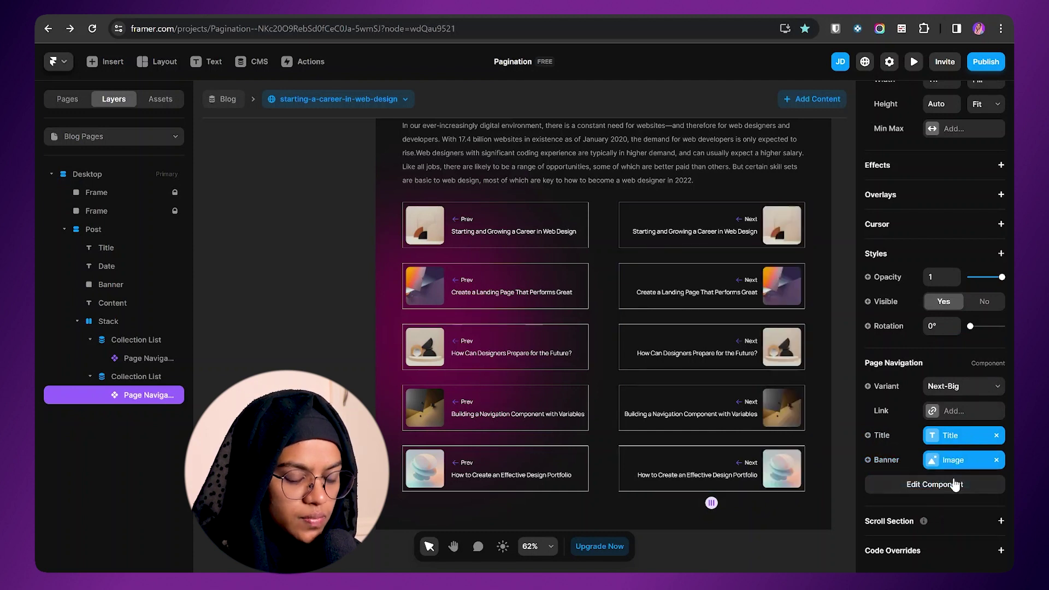
# Review the titles and banners in the Prev and Next lists, comparing them with the current post.
pyautogui.click(618, 343)
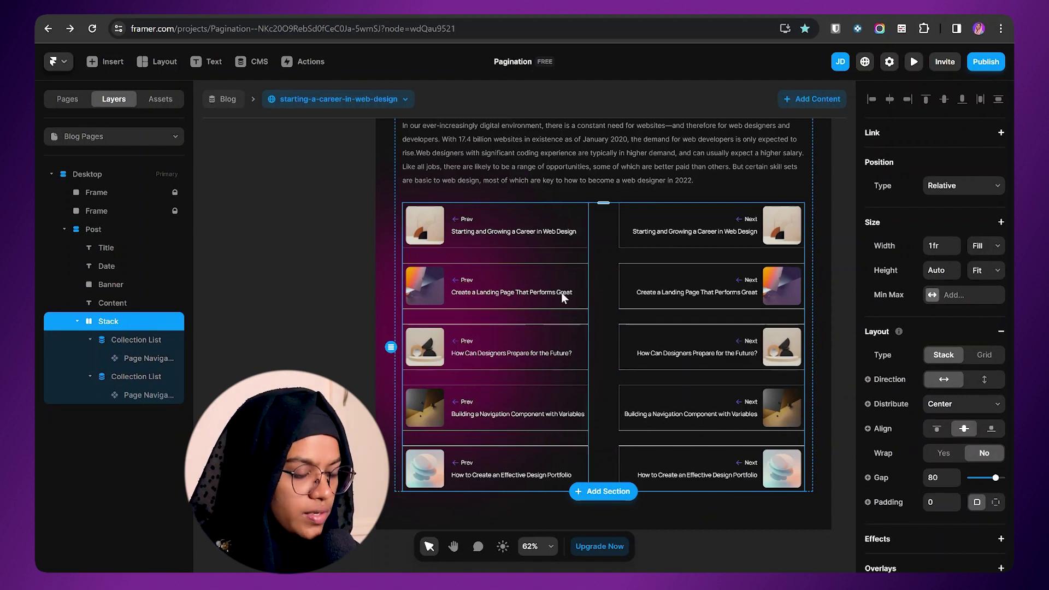
pyautogui.scroll(3, 562, 293)
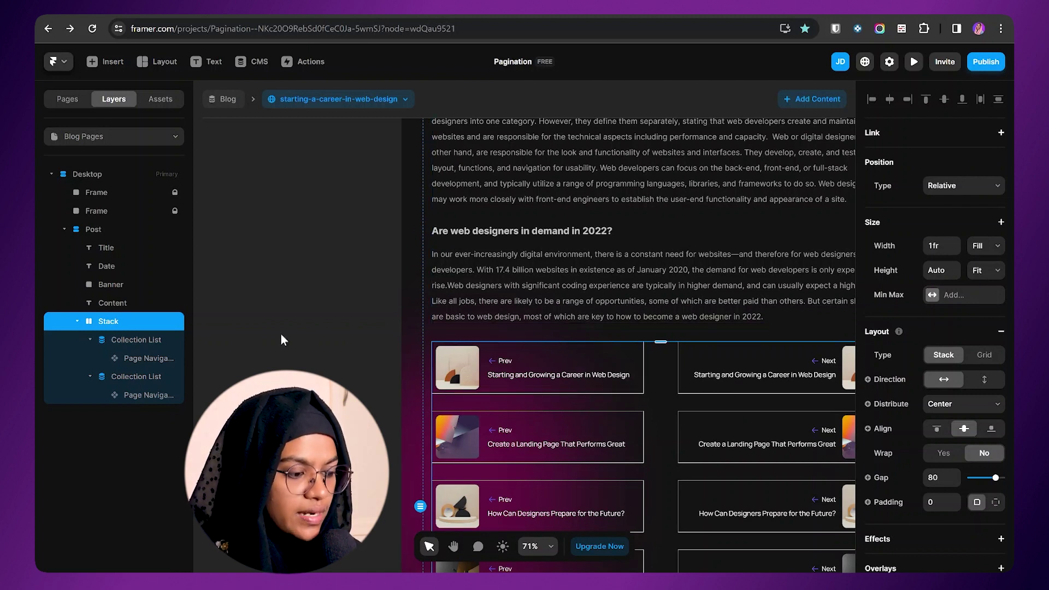
pyautogui.click(348, 344)
pyautogui.hscroll(3, 348, 344)
pyautogui.click(575, 371)
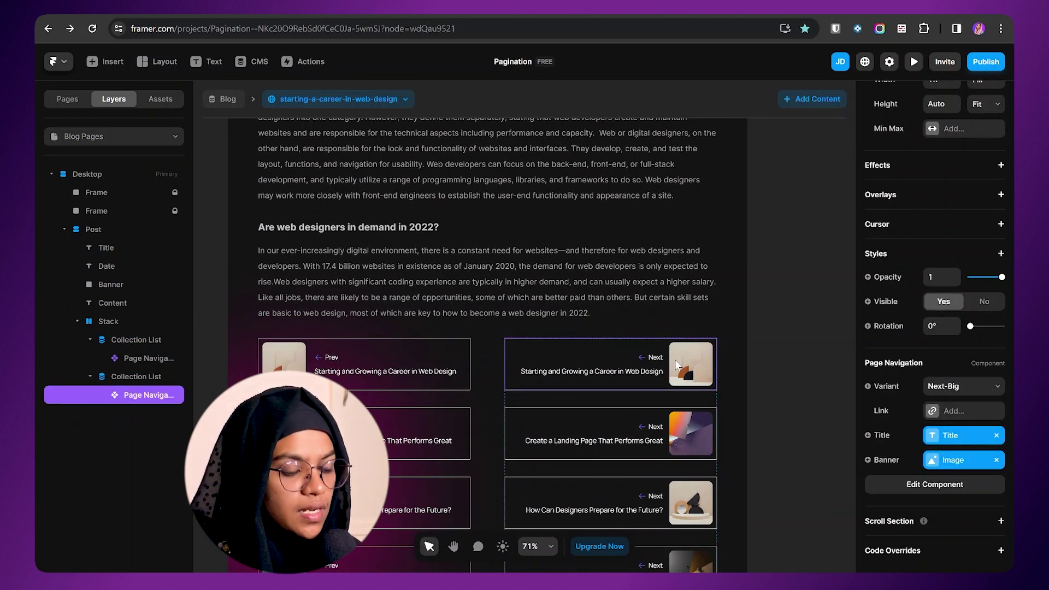
# Switch the previewed blog item to how-can-designers-prepare-for-the-future and select its Prev collection list.
pyautogui.scroll(-3, 512, 247)
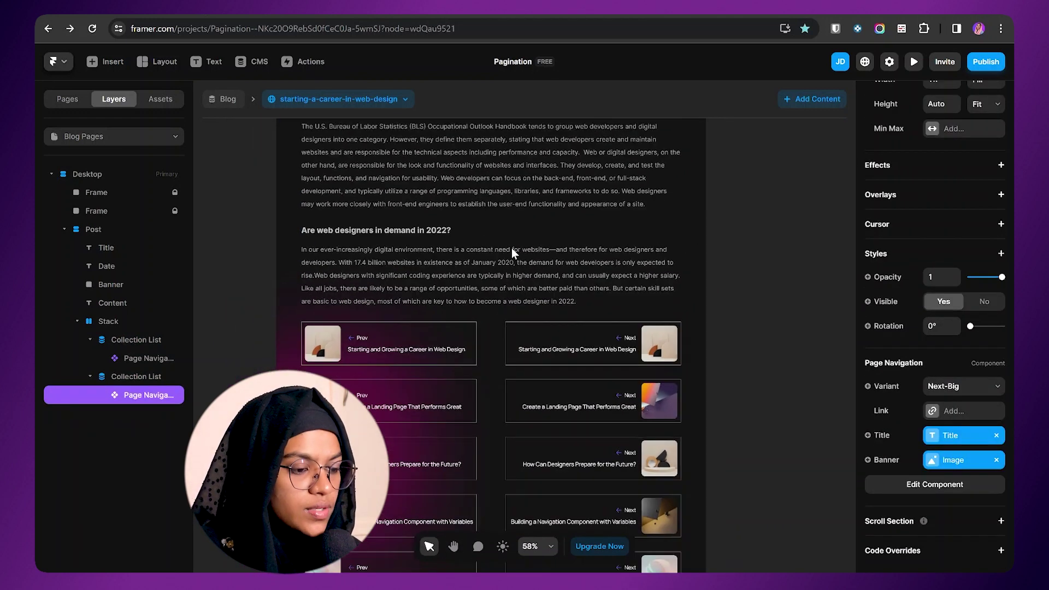
pyautogui.scroll(5, 512, 247)
pyautogui.click(369, 100)
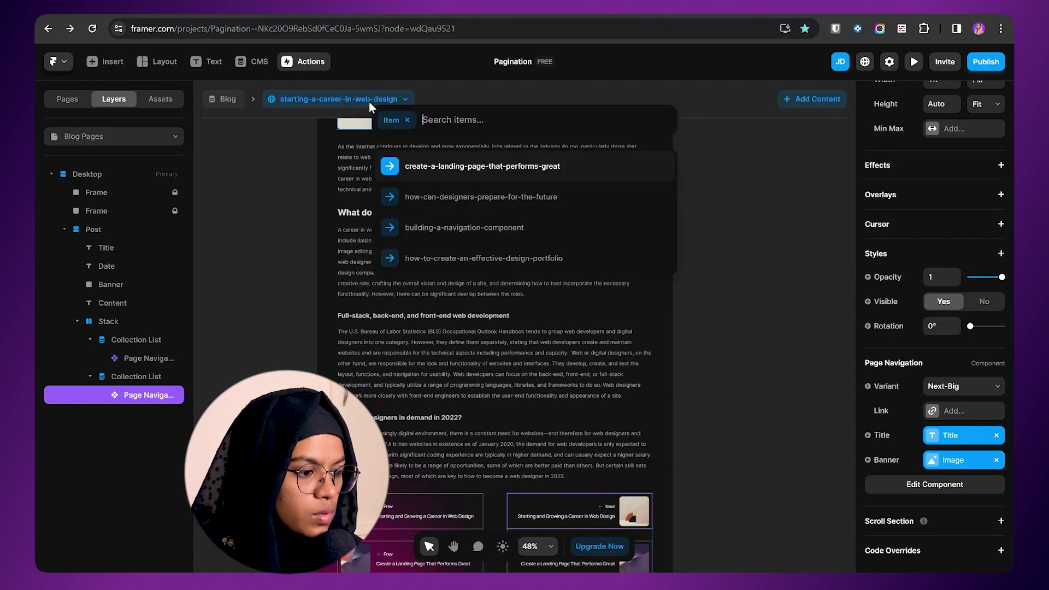
pyautogui.click(458, 198)
pyautogui.scroll(-5, 500, 404)
pyautogui.scroll(3, 499, 401)
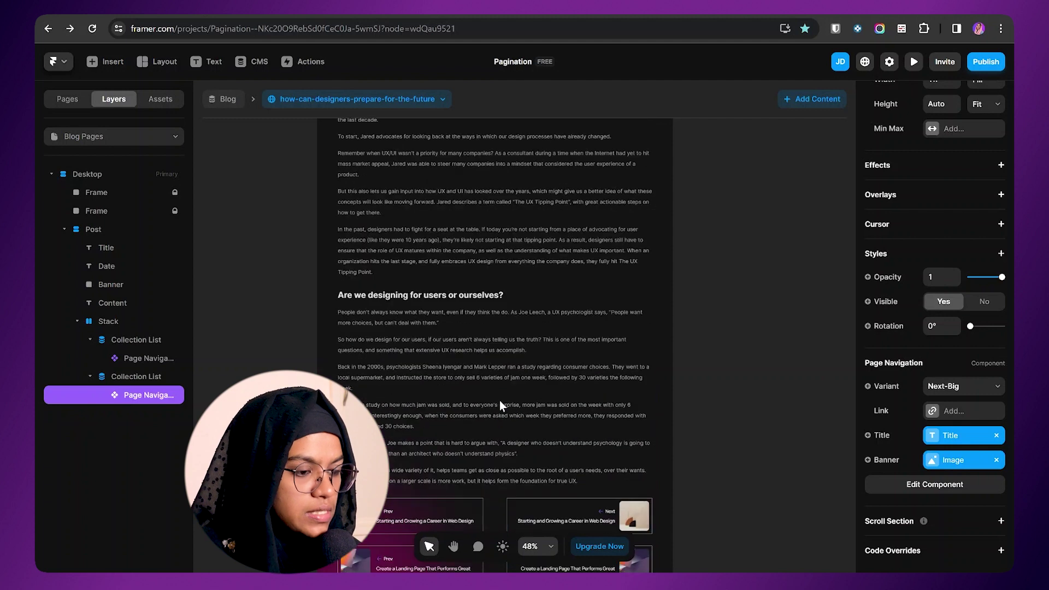
pyautogui.scroll(-3, 499, 401)
pyautogui.click(500, 401)
pyautogui.hotkey('shift', '2')
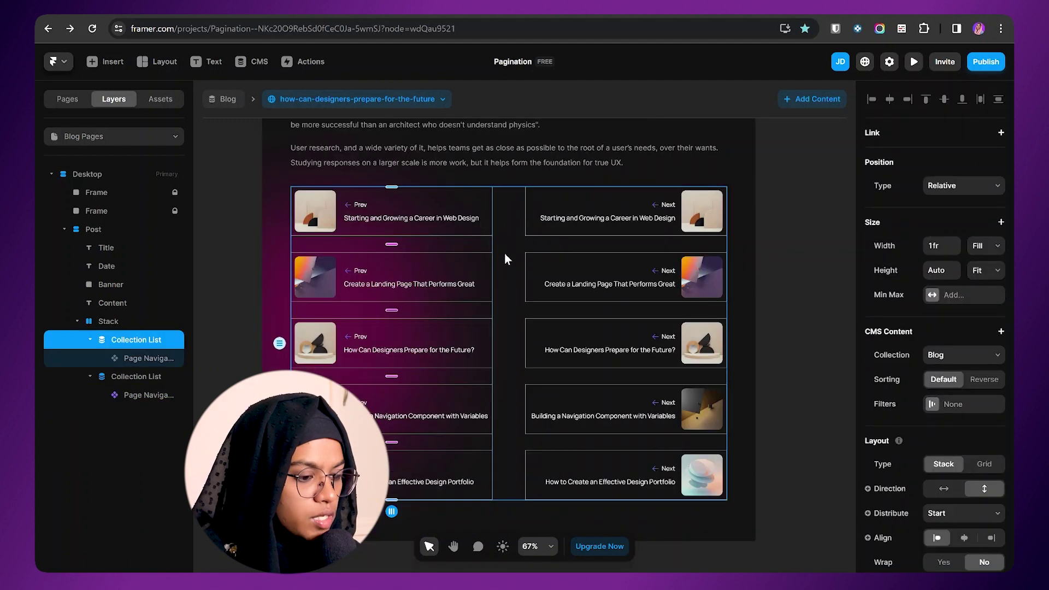
# Filter the Prev collection list by Id with the condition Less Than, using the current post's Id variable as the value.
pyautogui.click(147, 376)
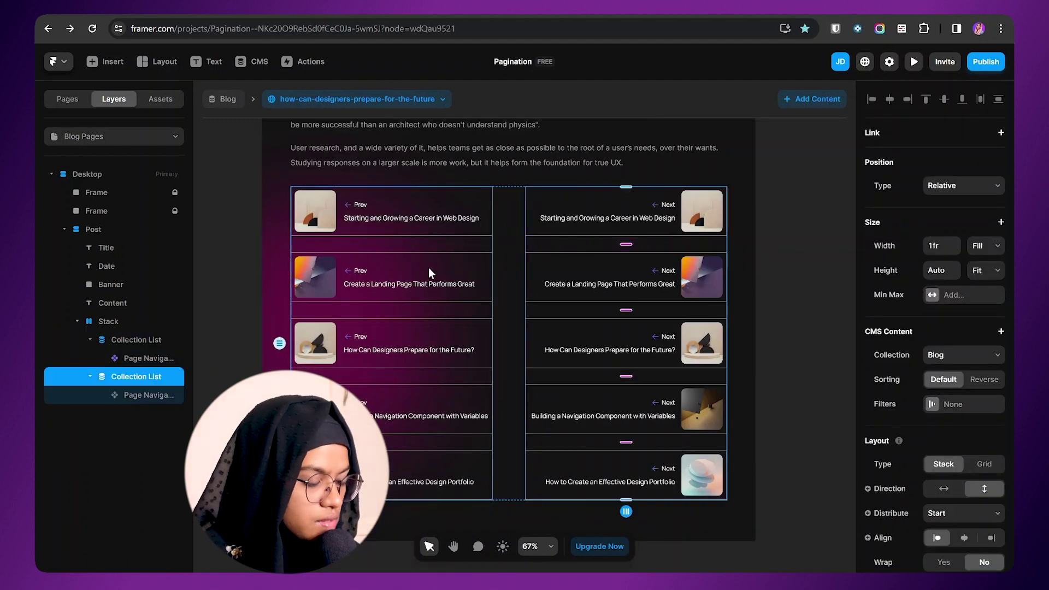
pyautogui.click(157, 346)
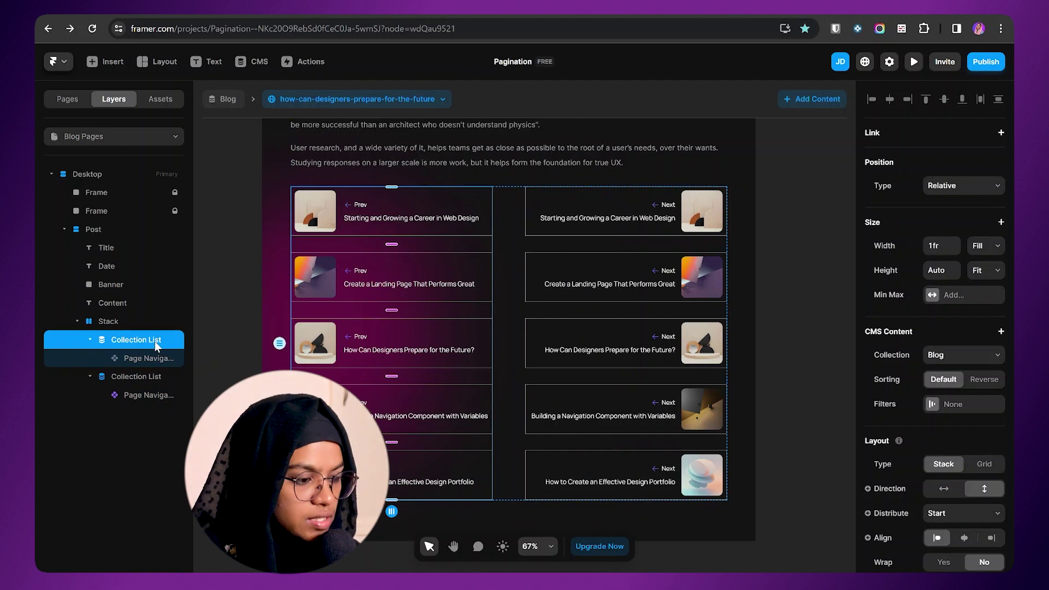
pyautogui.click(931, 410)
pyautogui.click(767, 464)
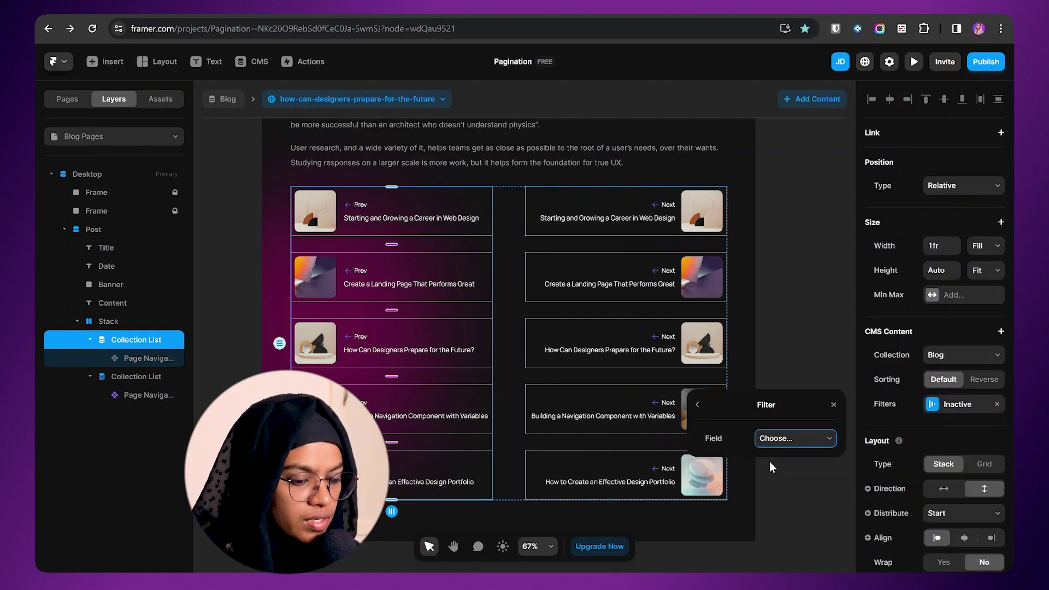
pyautogui.click(785, 437)
pyautogui.click(778, 499)
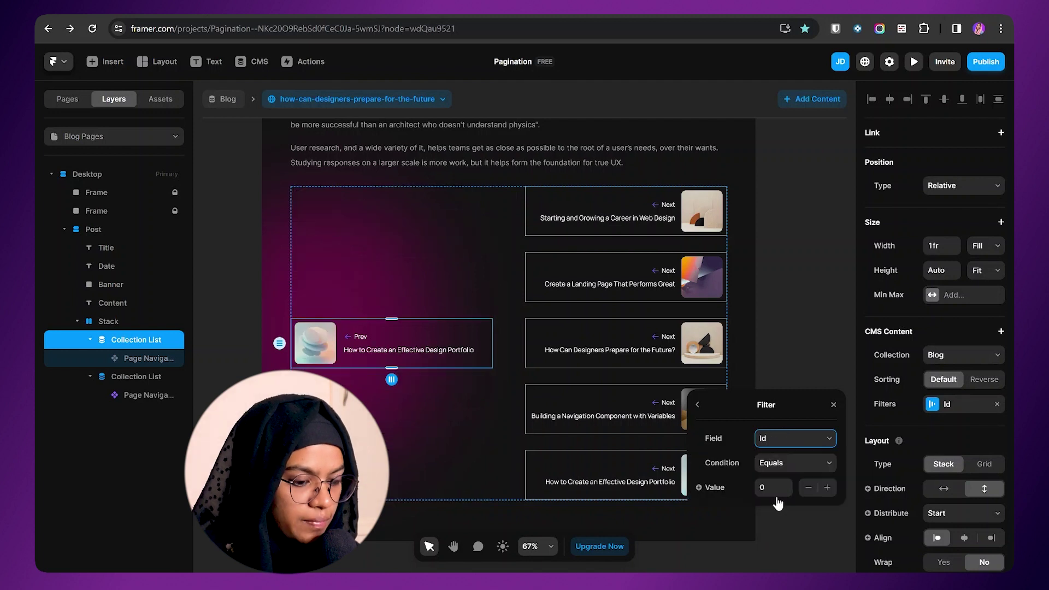
pyautogui.click(790, 471)
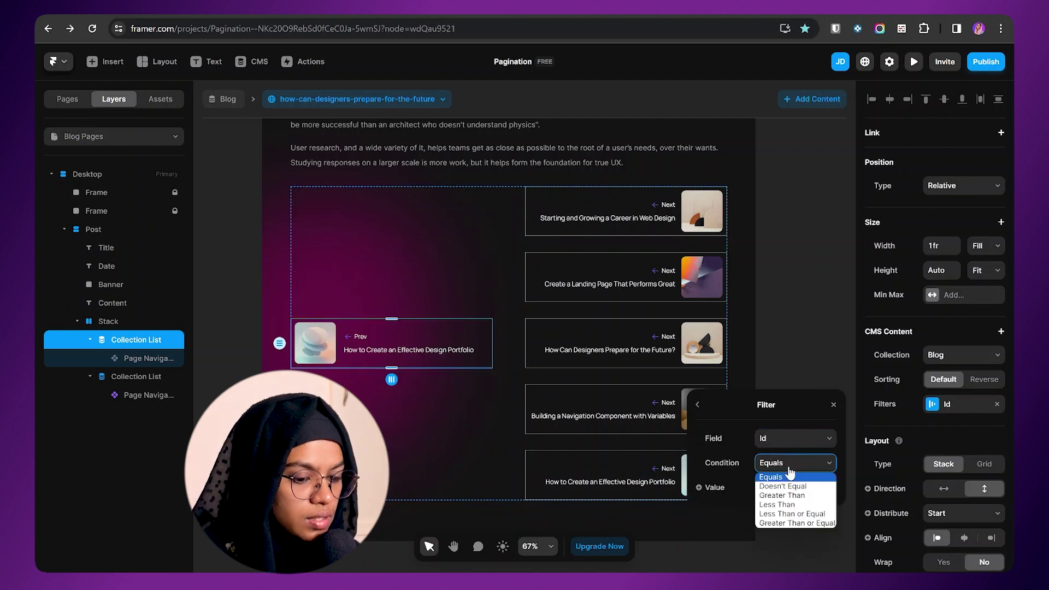
pyautogui.click(791, 504)
pyautogui.click(727, 485)
pyautogui.click(769, 509)
# Compare the posts in the filtered Prev list with the item order and Id in the Blog CMS collection.
pyautogui.scroll(-3, 511, 347)
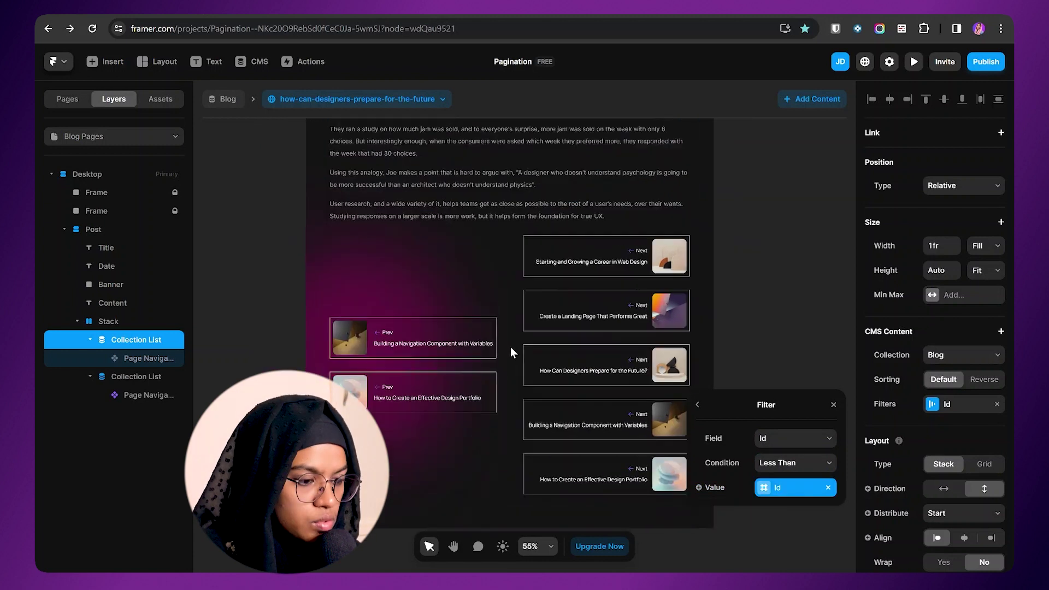
pyautogui.scroll(-2, 512, 350)
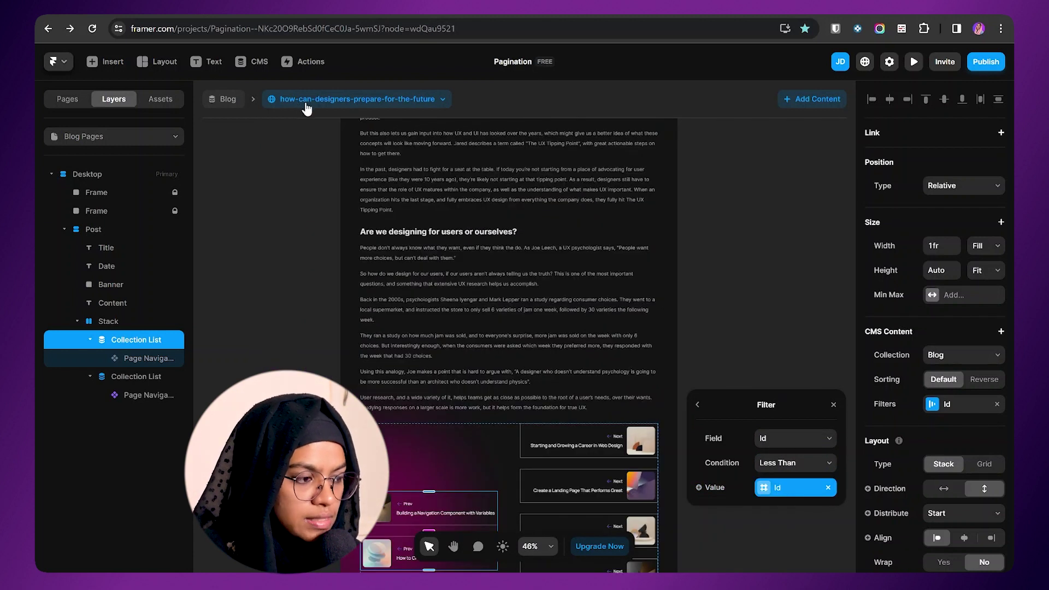
pyautogui.click(266, 71)
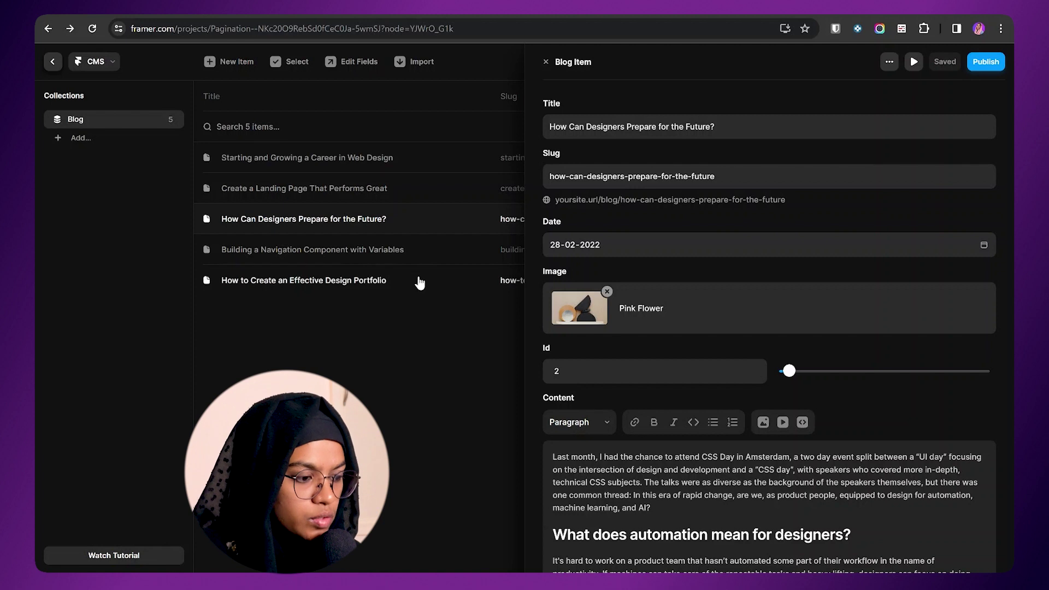
pyautogui.click(53, 61)
pyautogui.scroll(-3, 419, 281)
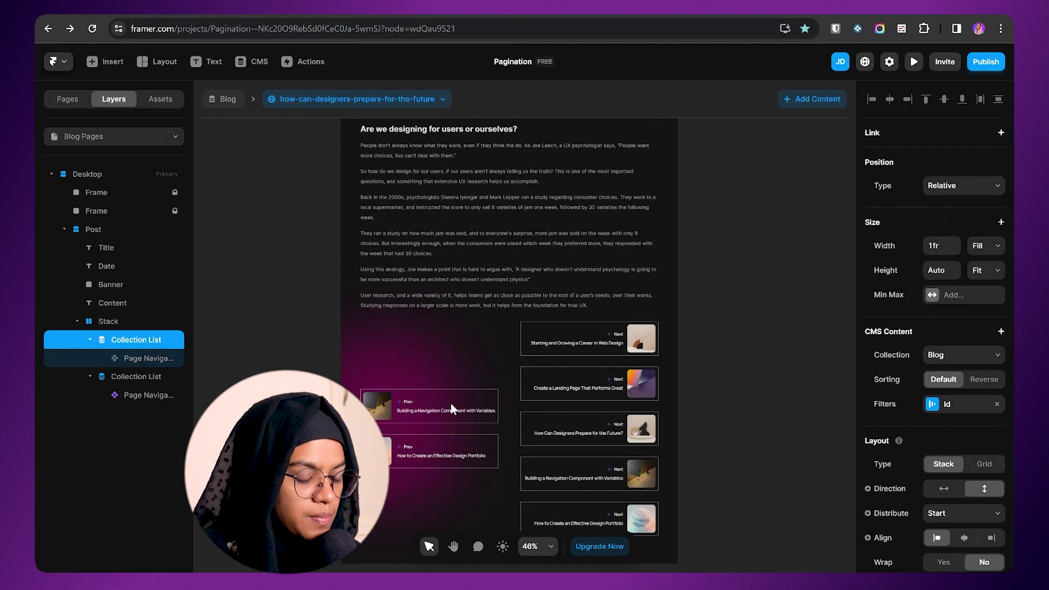
pyautogui.scroll(-3, 448, 415)
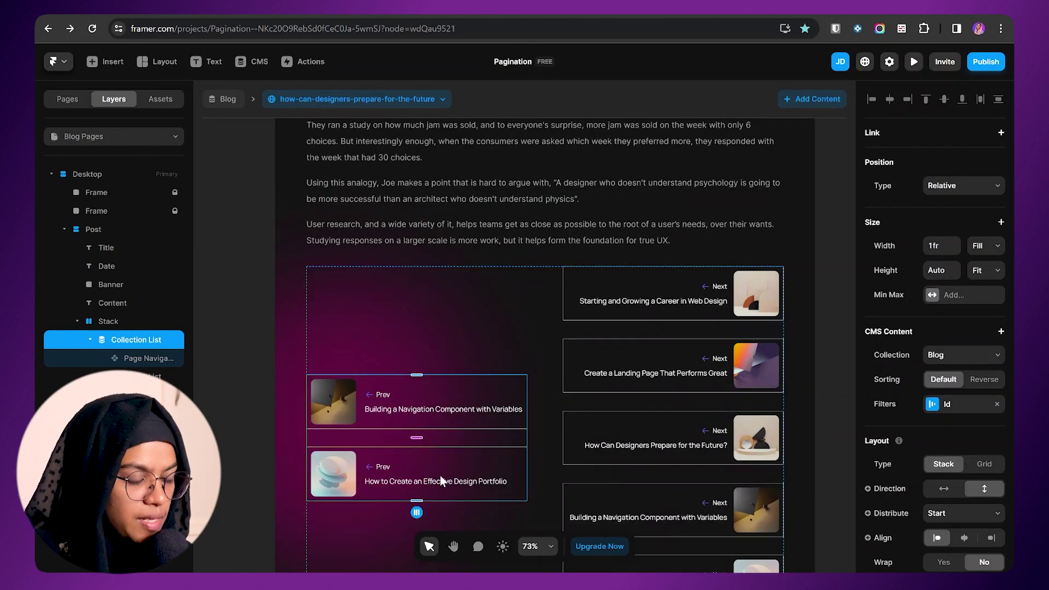
pyautogui.click(253, 69)
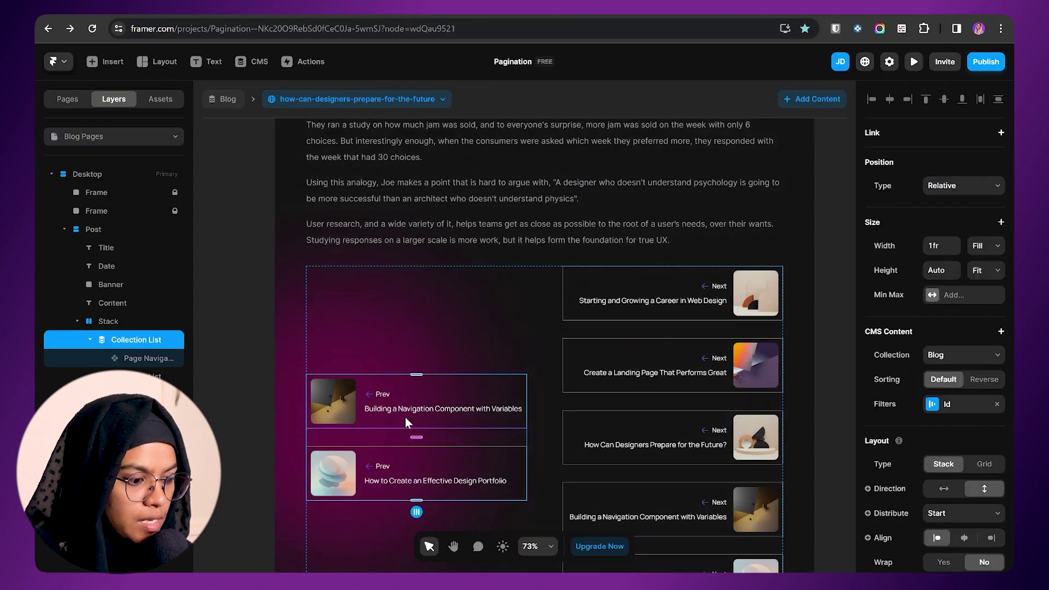
pyautogui.click(251, 61)
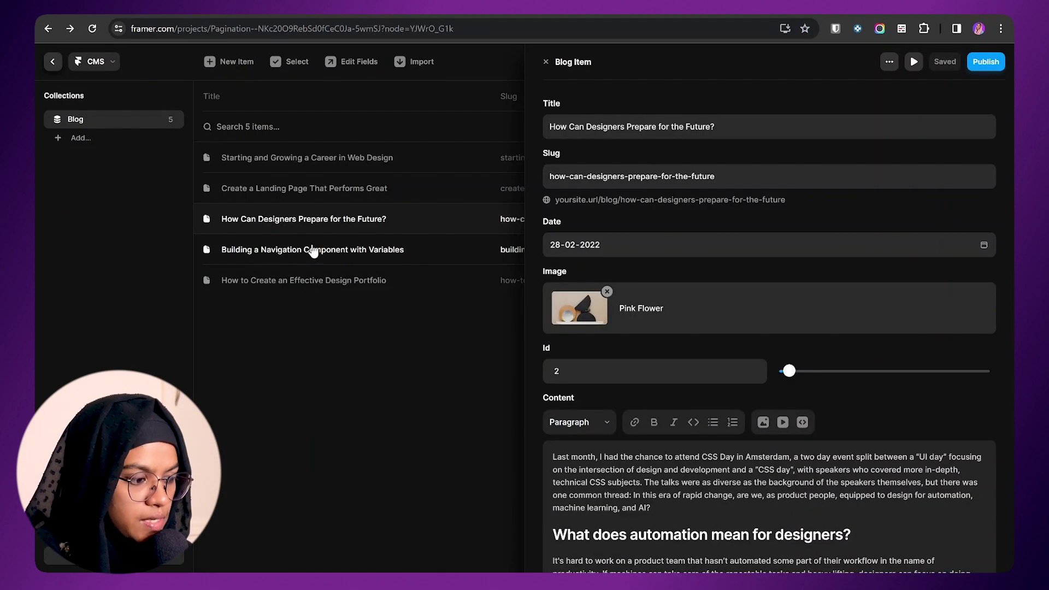
pyautogui.click(52, 62)
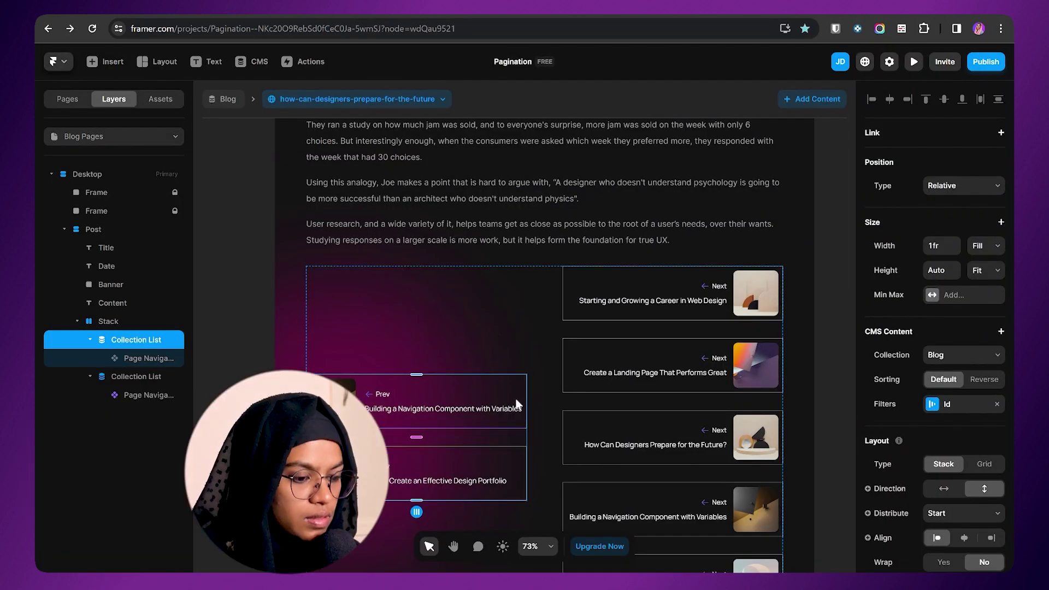
# Filter the Next collection list by Id with the condition Greater Than the current post's Id variable, and check it against the CMS items.
pyautogui.click(653, 405)
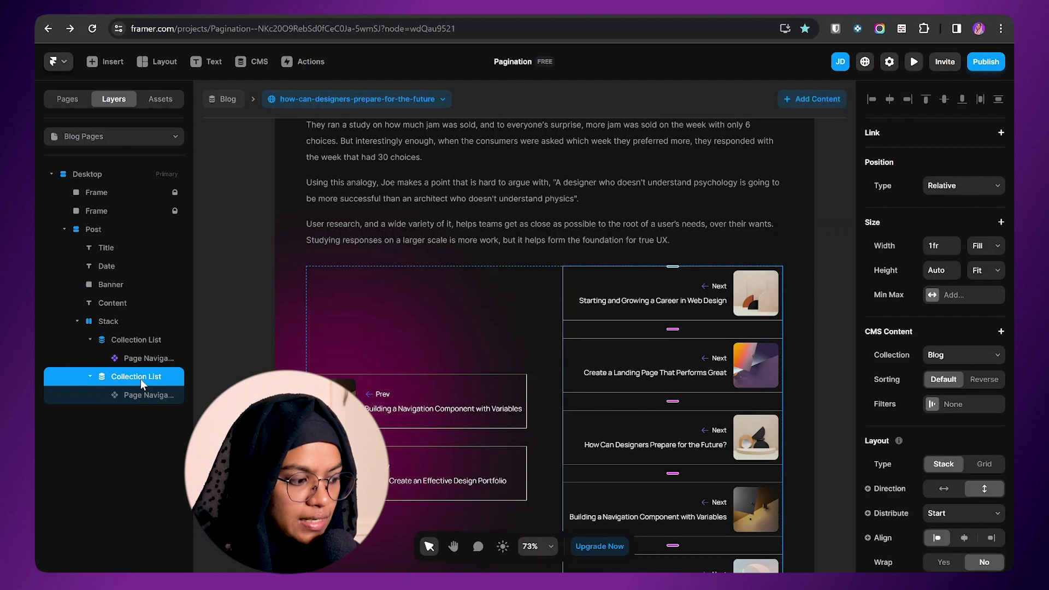
pyautogui.click(931, 408)
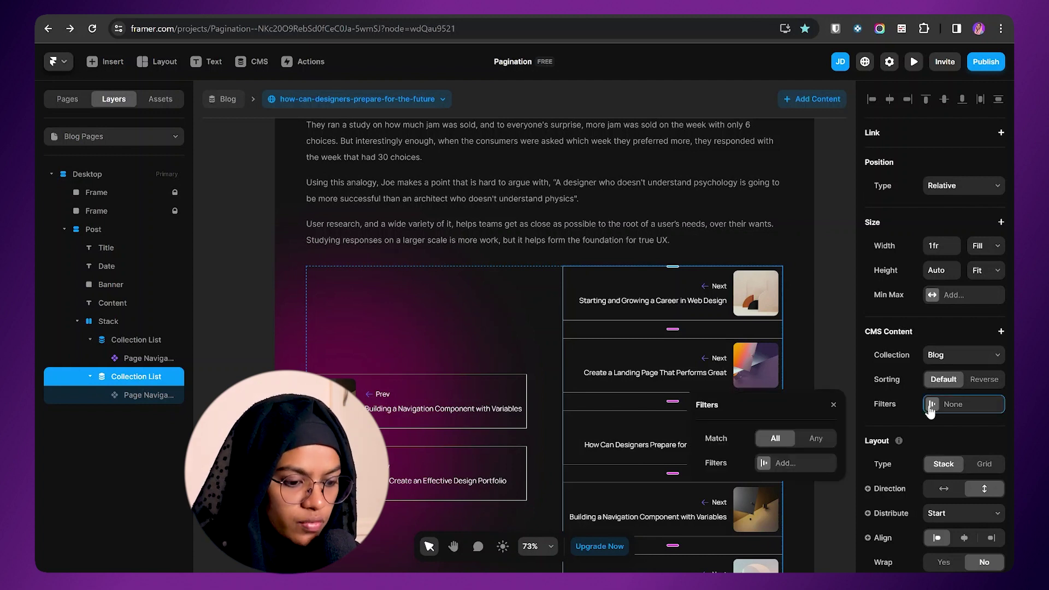
pyautogui.click(771, 464)
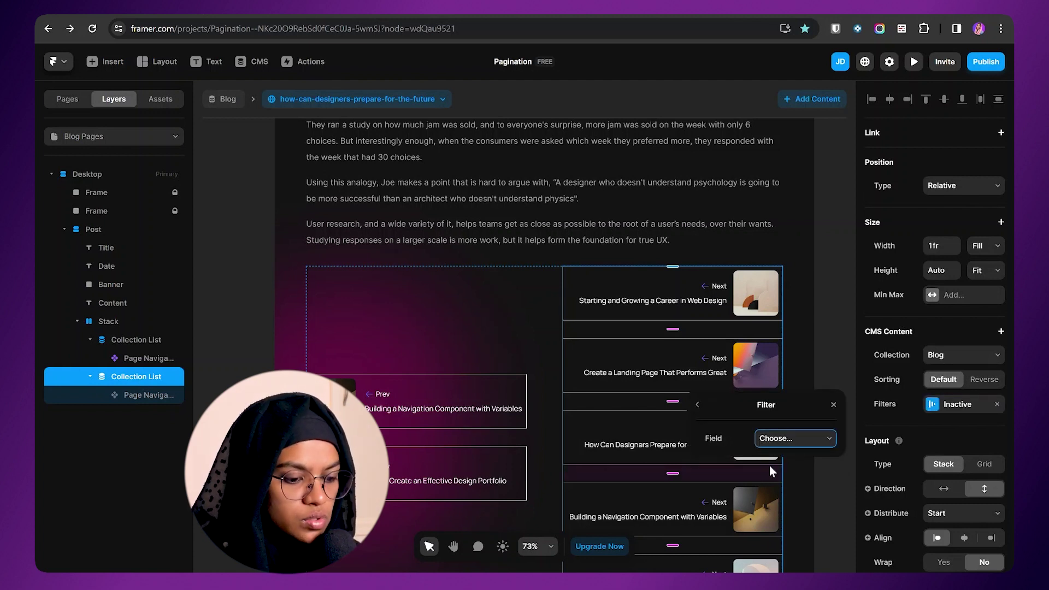
pyautogui.click(782, 442)
pyautogui.click(777, 499)
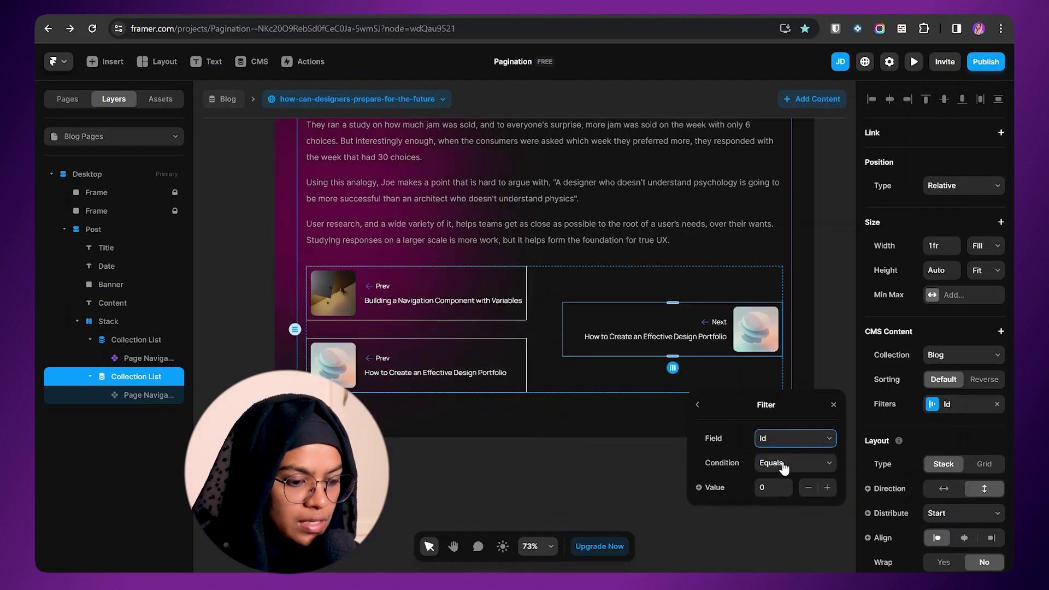
pyautogui.click(799, 463)
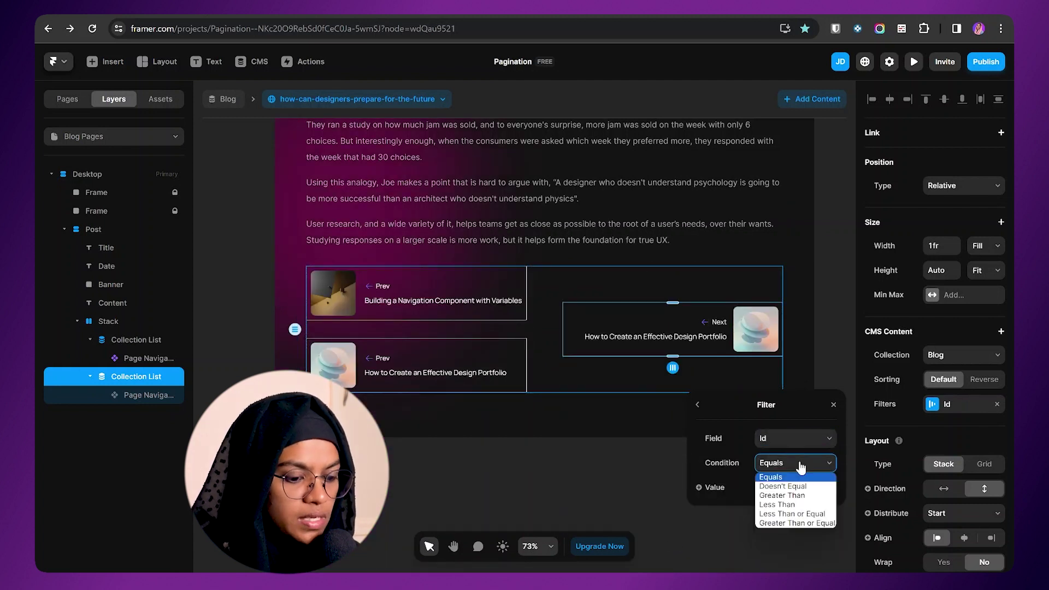
pyautogui.click(796, 501)
pyautogui.click(699, 487)
pyautogui.moveTo(737, 510)
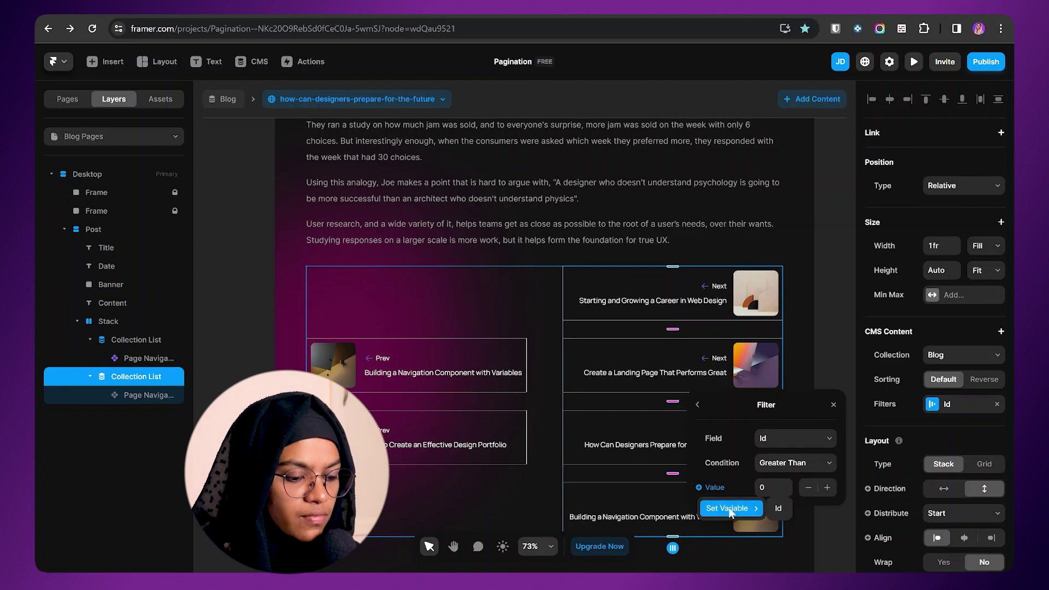
pyautogui.click(780, 509)
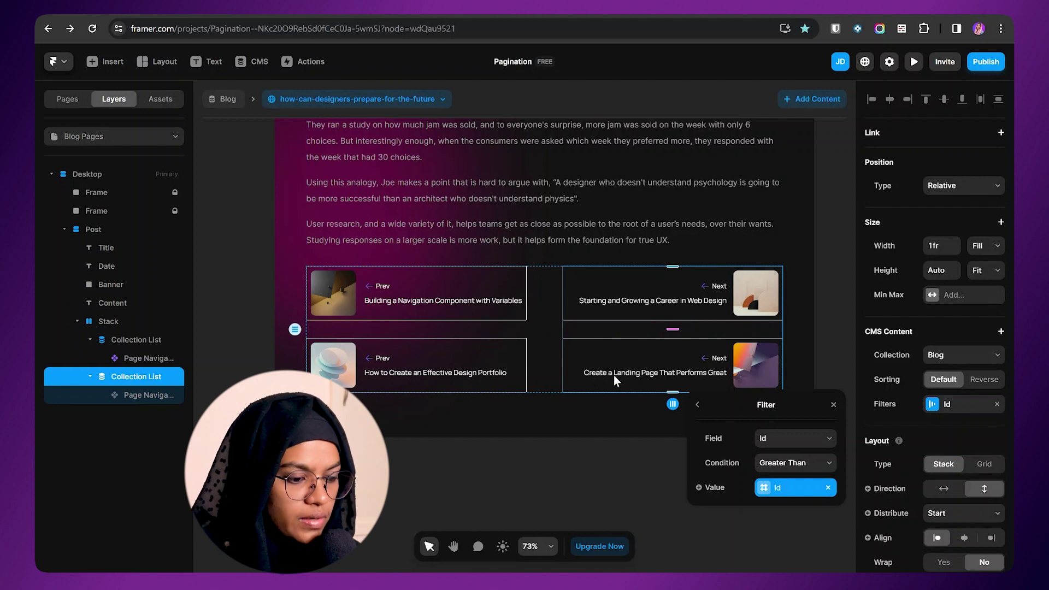
pyautogui.click(249, 62)
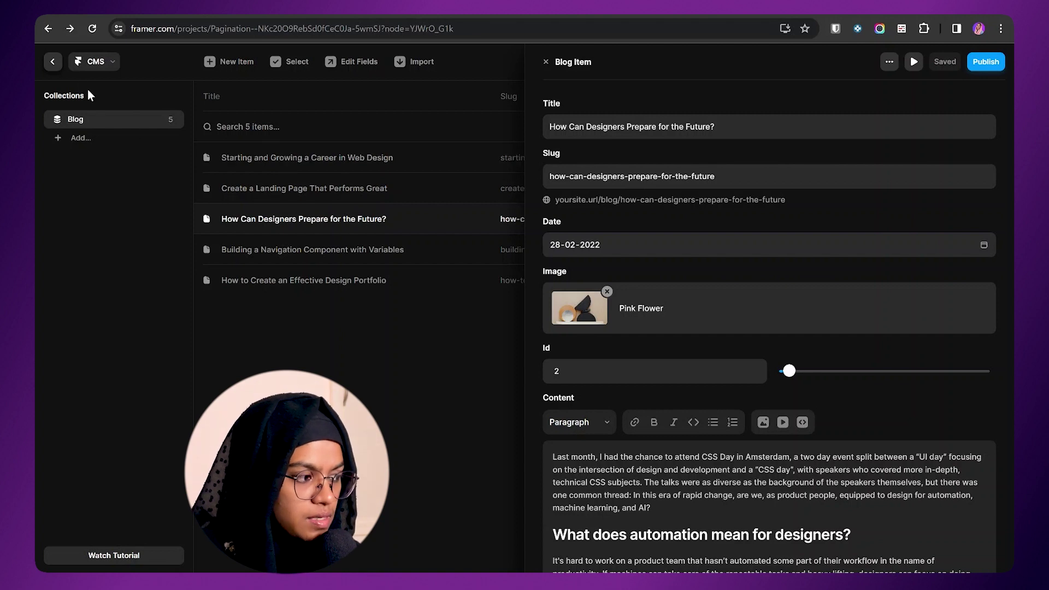
pyautogui.click(53, 62)
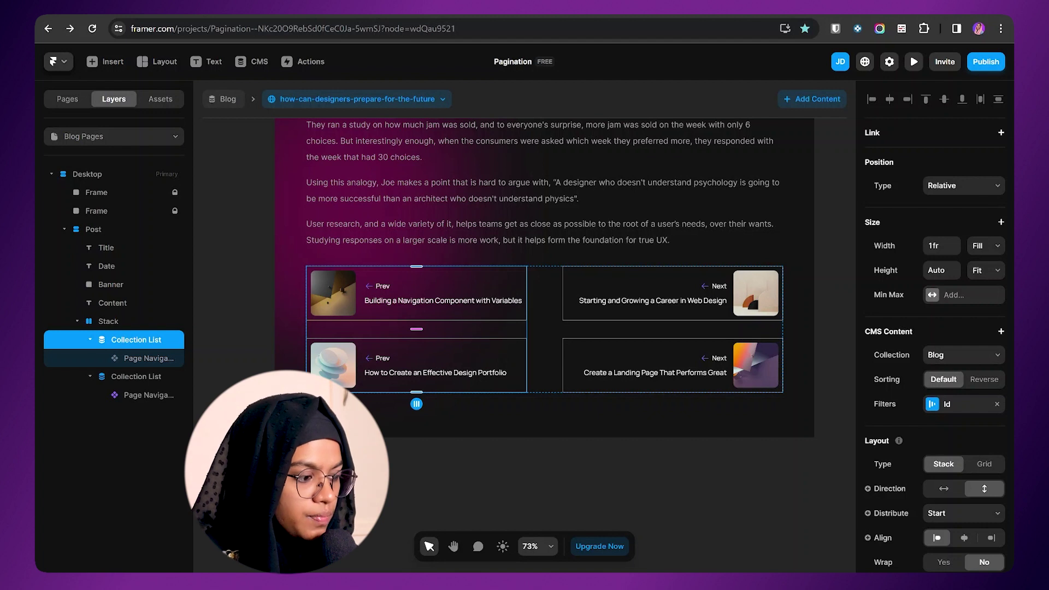
# Limit the Prev and Next collection lists to 1 item each.
pyautogui.click(1002, 331)
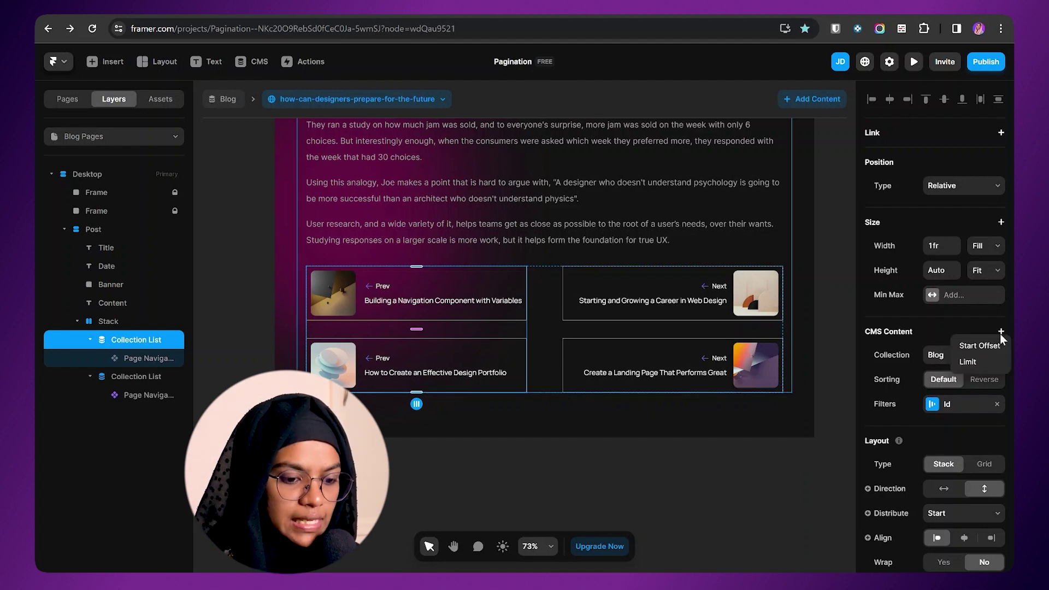
pyautogui.click(973, 361)
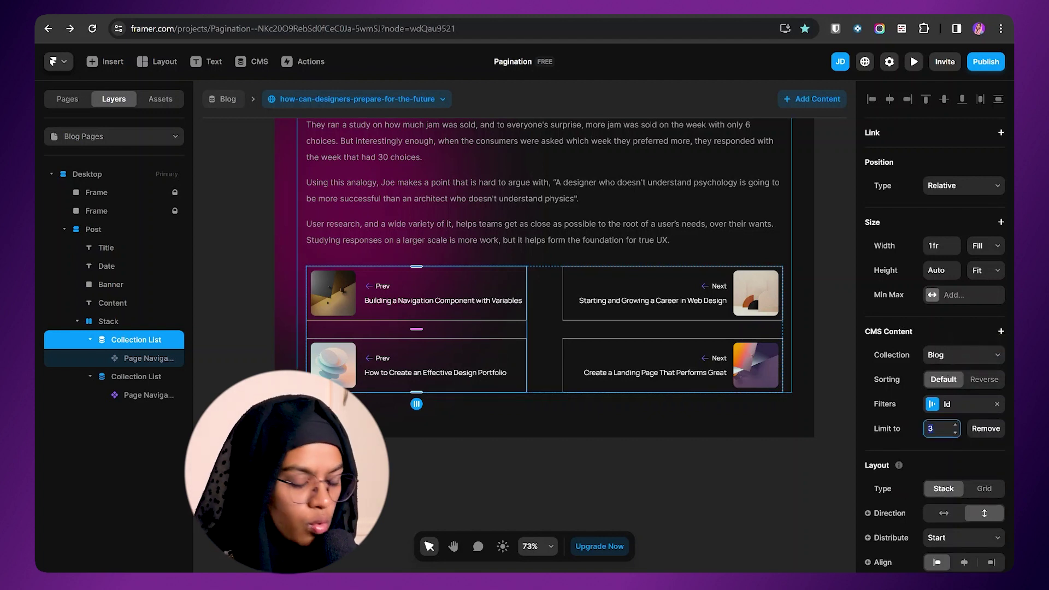
pyautogui.click(718, 347)
pyautogui.click(1001, 331)
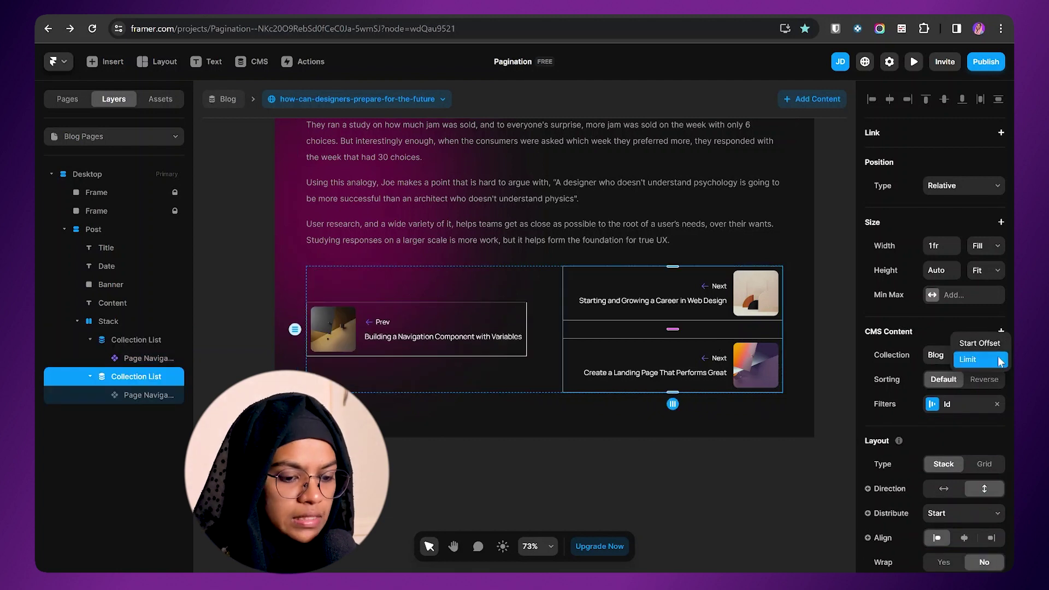
pyautogui.click(973, 357)
pyautogui.write('1')
# Link the Previous-Big page navigation instance to the current item's /blog/:slug page.
pyautogui.click(586, 328)
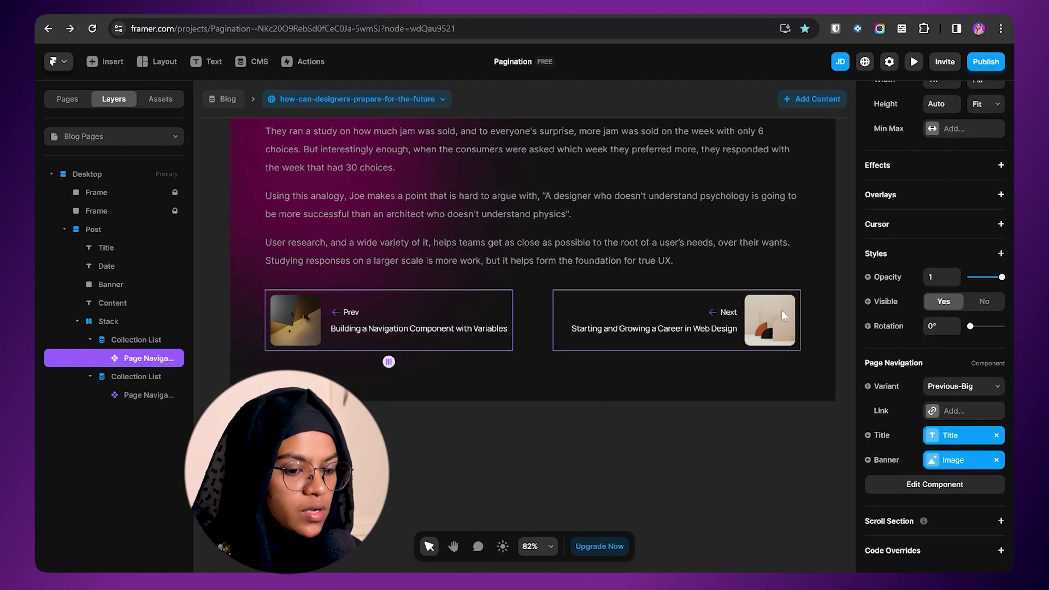
pyautogui.click(707, 304)
pyautogui.click(409, 307)
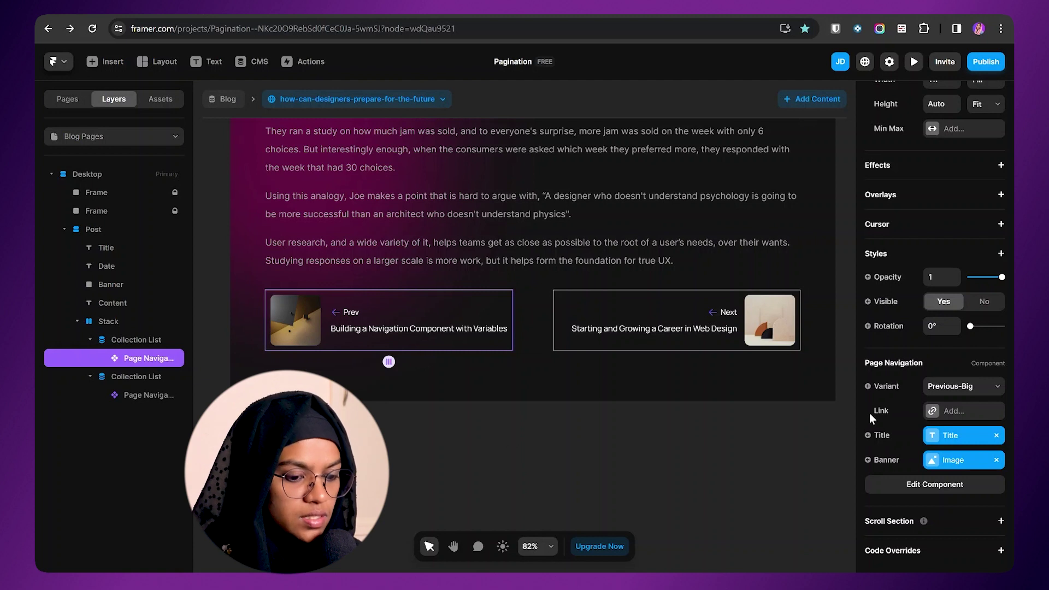
pyautogui.click(932, 412)
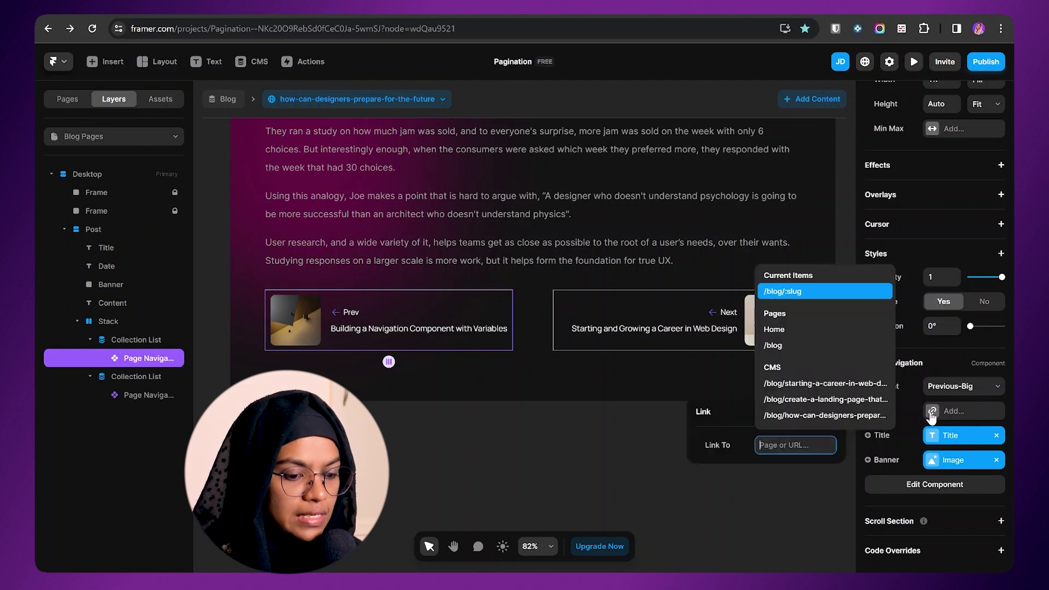
pyautogui.click(801, 295)
pyautogui.press('Escape')
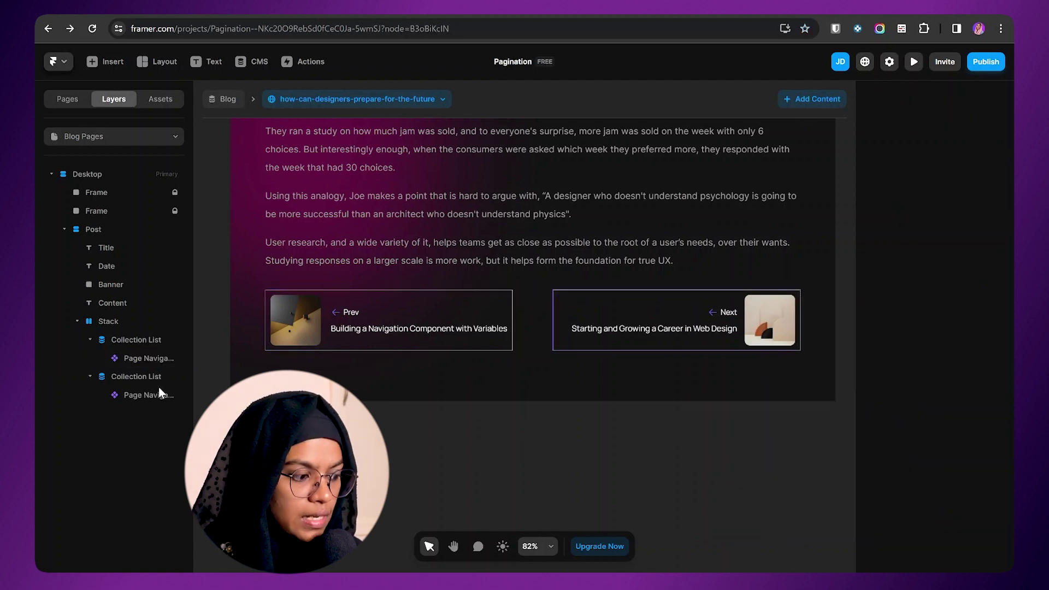
# Link the Next-Big page navigation instance to the current item's /blog/:slug page.
pyautogui.click(634, 330)
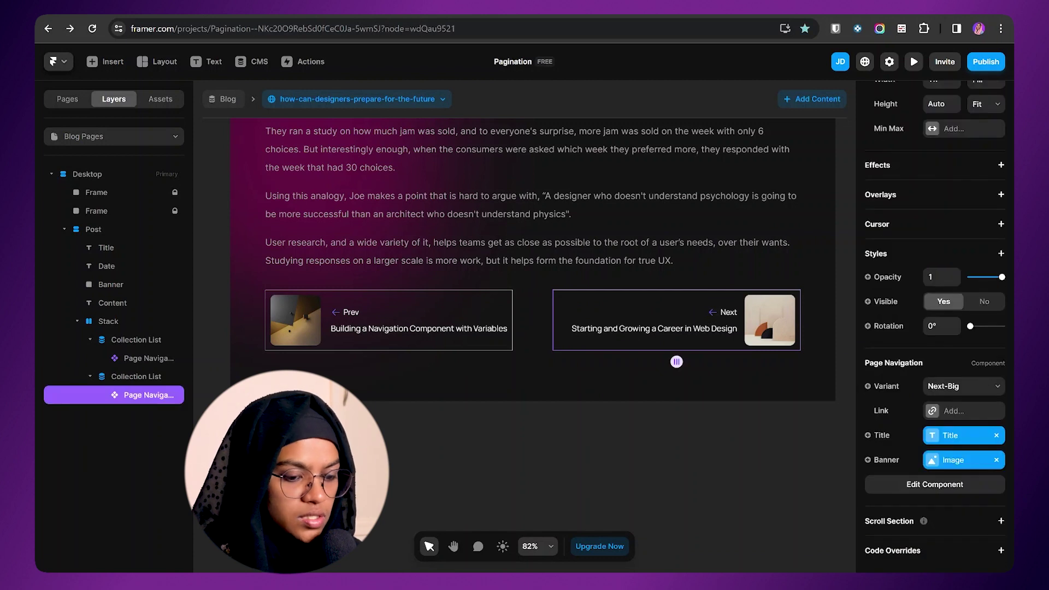
pyautogui.click(933, 414)
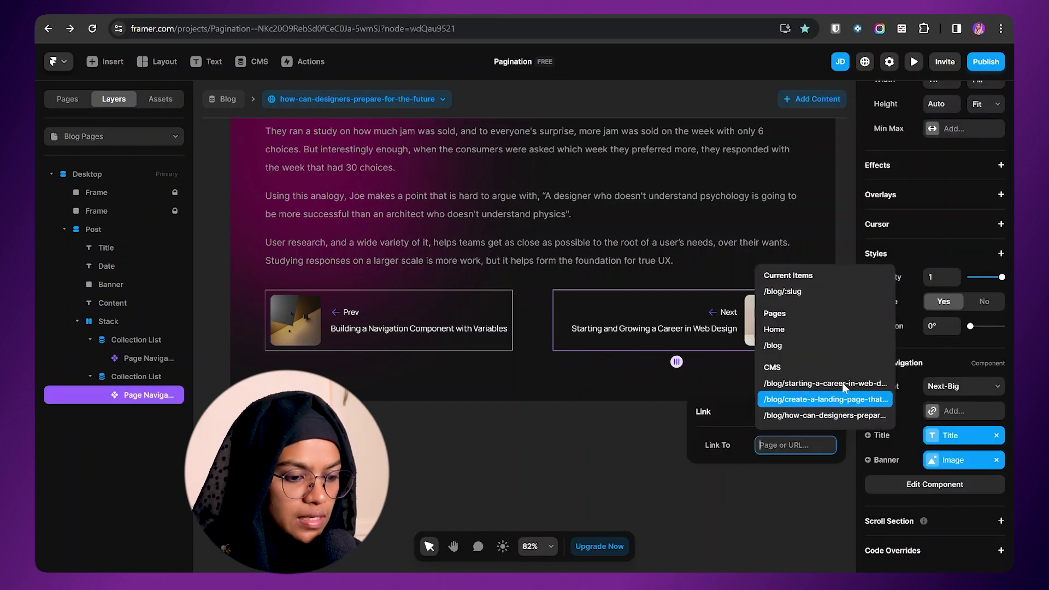
pyautogui.click(814, 298)
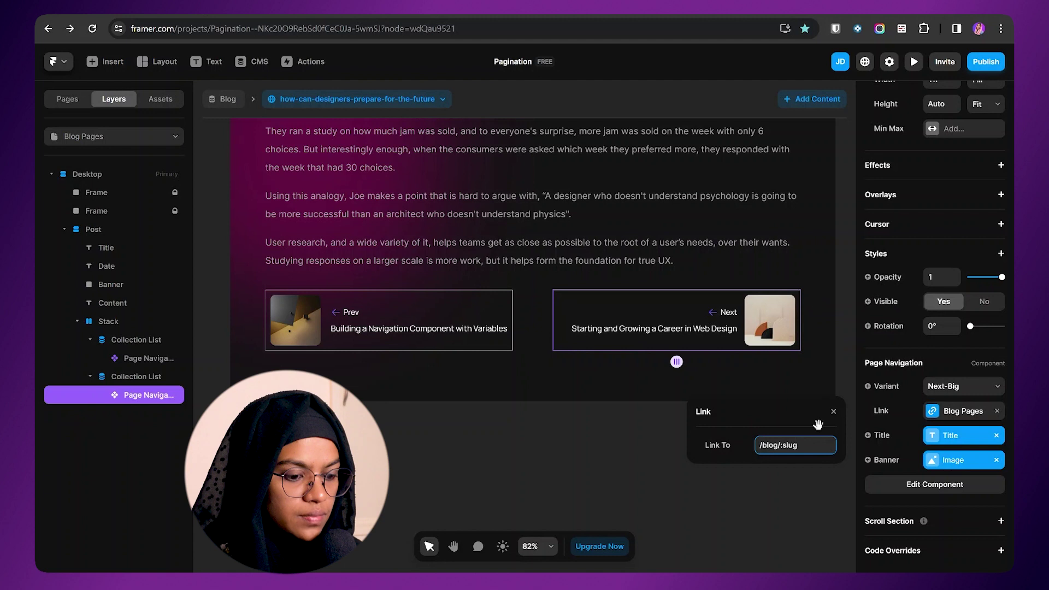
pyautogui.click(775, 474)
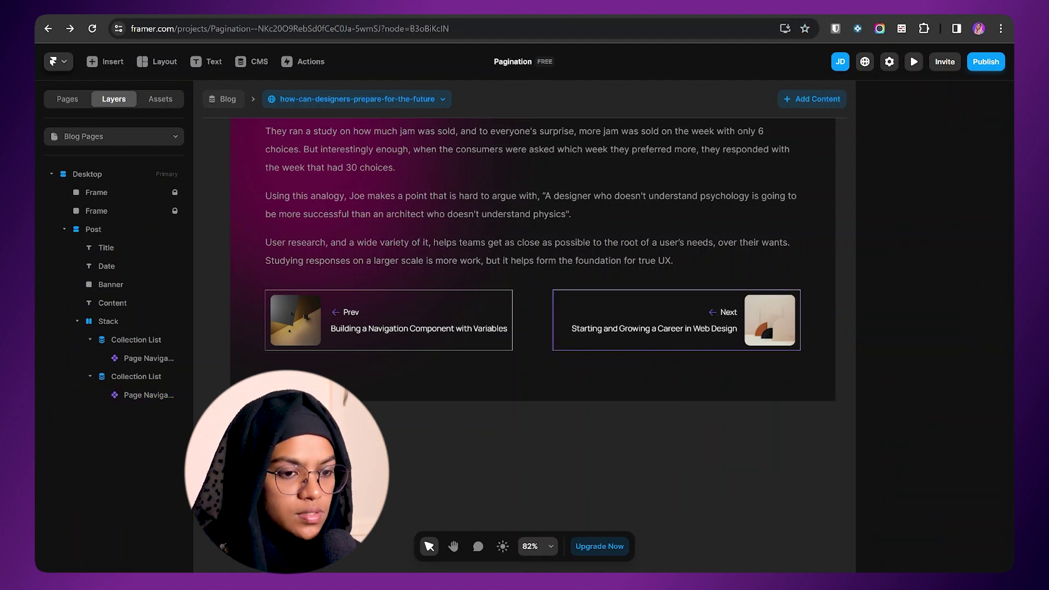
# Preview the blog post page and test the Prev and Next links at the end of several posts.
pyautogui.click(914, 61)
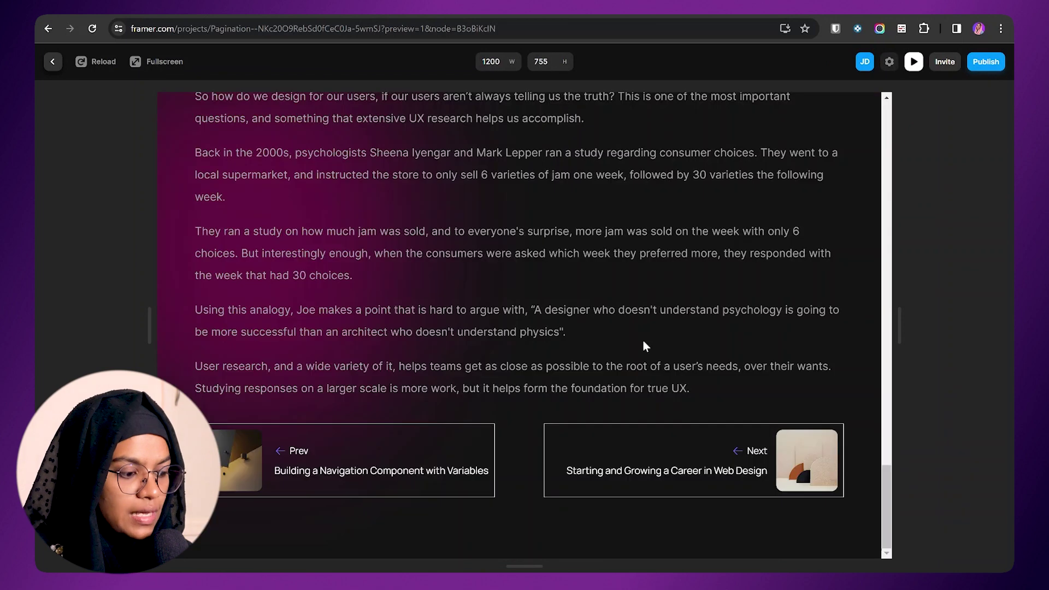
pyautogui.click(410, 465)
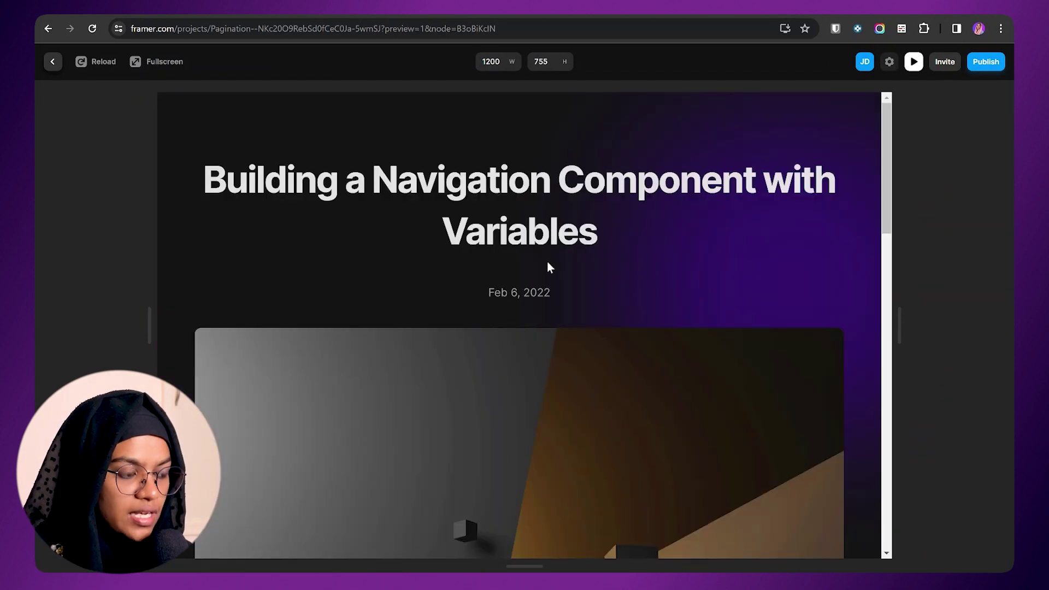
pyautogui.scroll(-20, 548, 261)
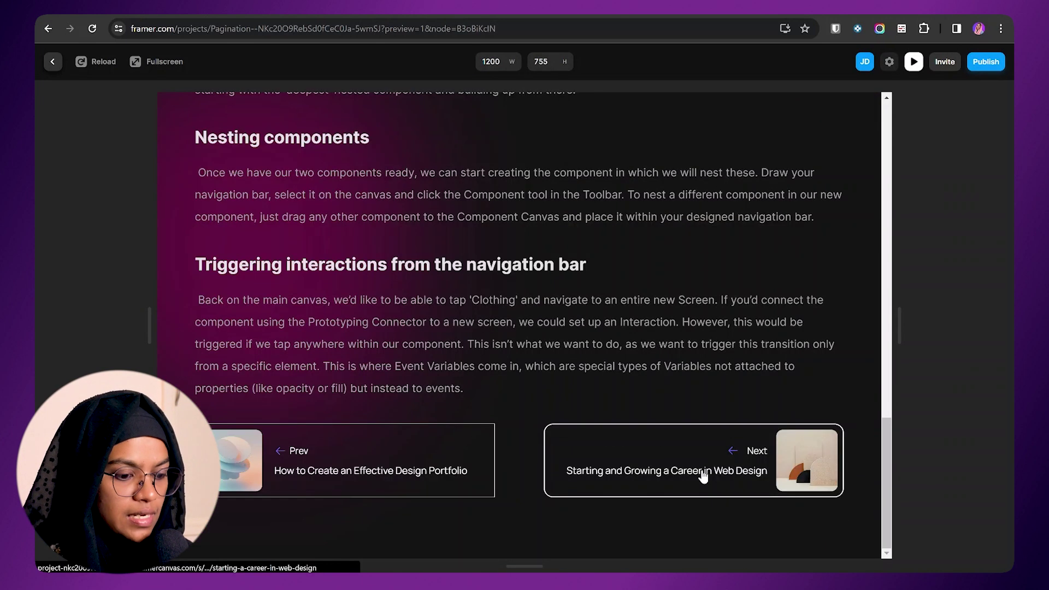
pyautogui.click(699, 465)
pyautogui.scroll(-20, 702, 473)
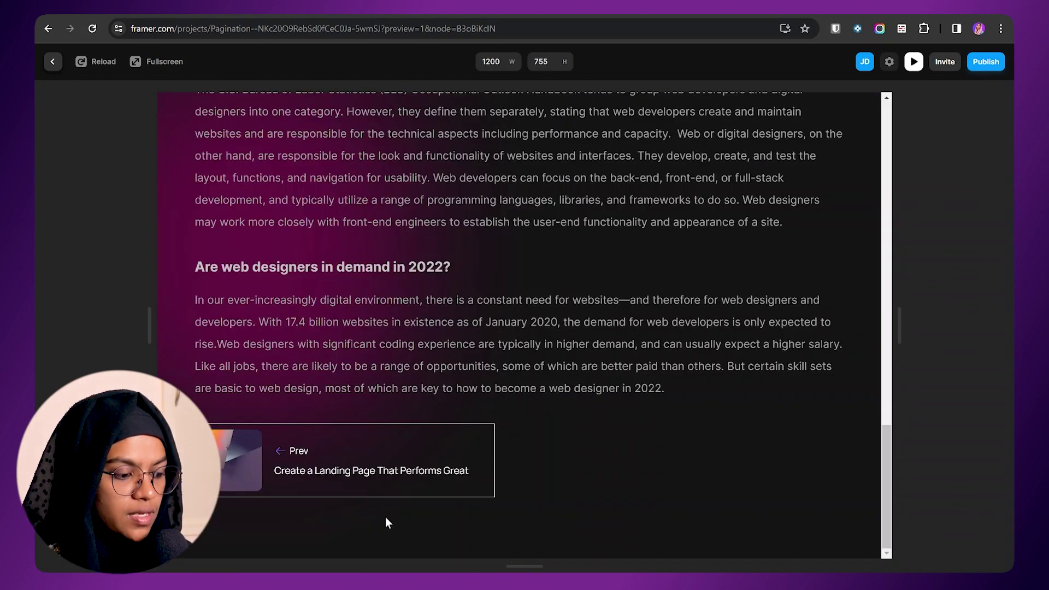
pyautogui.click(372, 470)
pyautogui.scroll(-20, 490, 467)
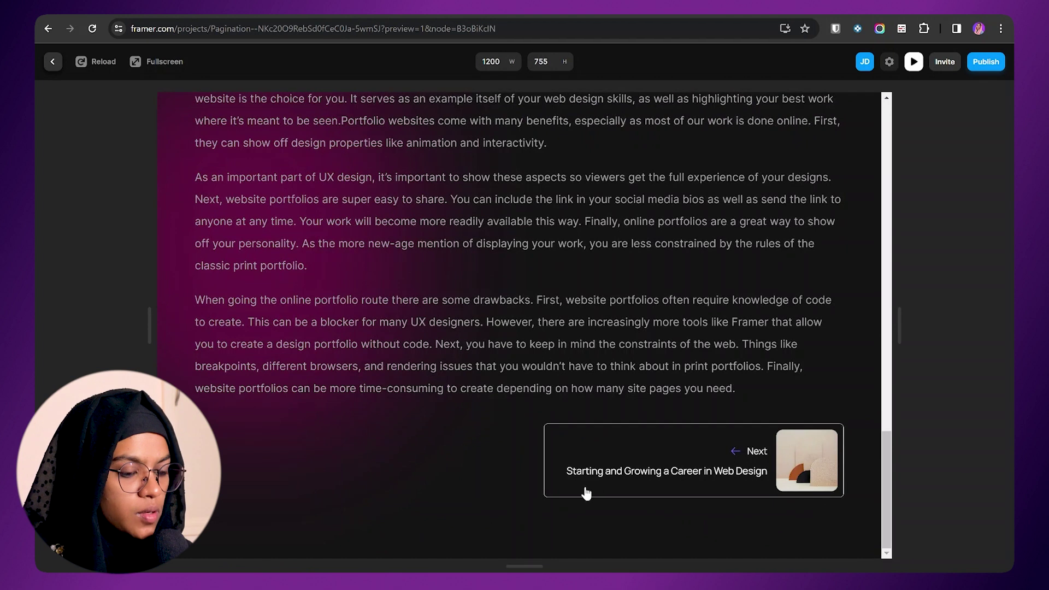